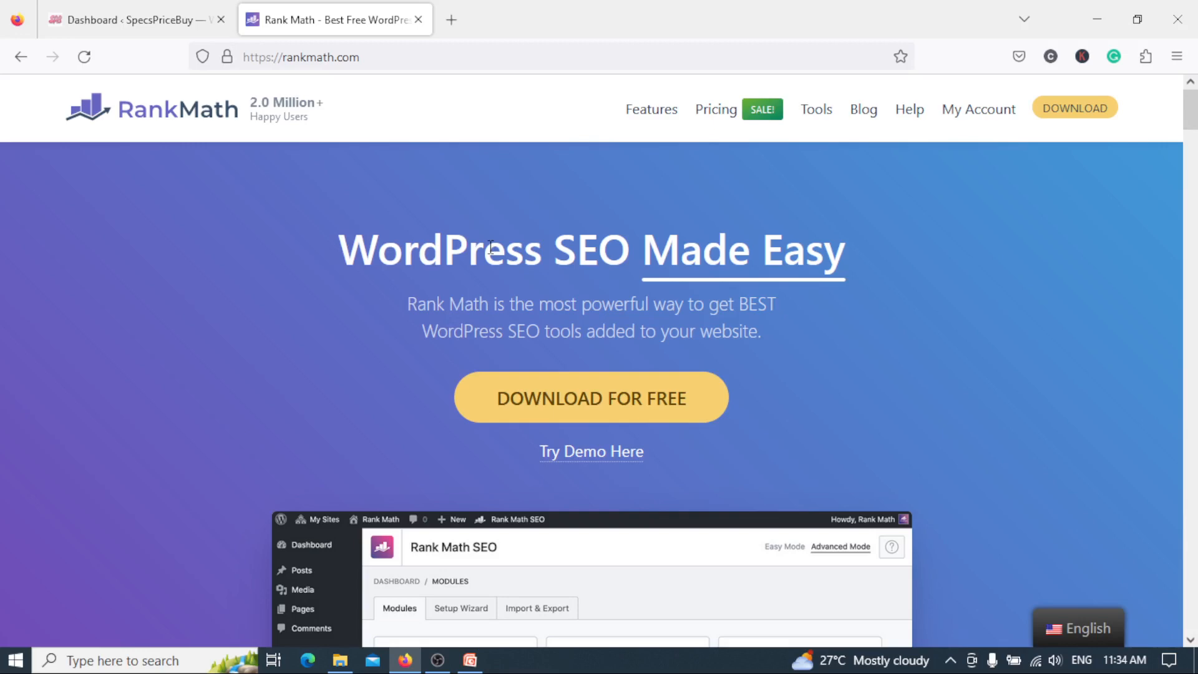
Switch to PowerPoint to view the presentation's title slide and return to the Rank Math website in Firefox.
{"action": "left_click", "coordinate": [470, 660]}
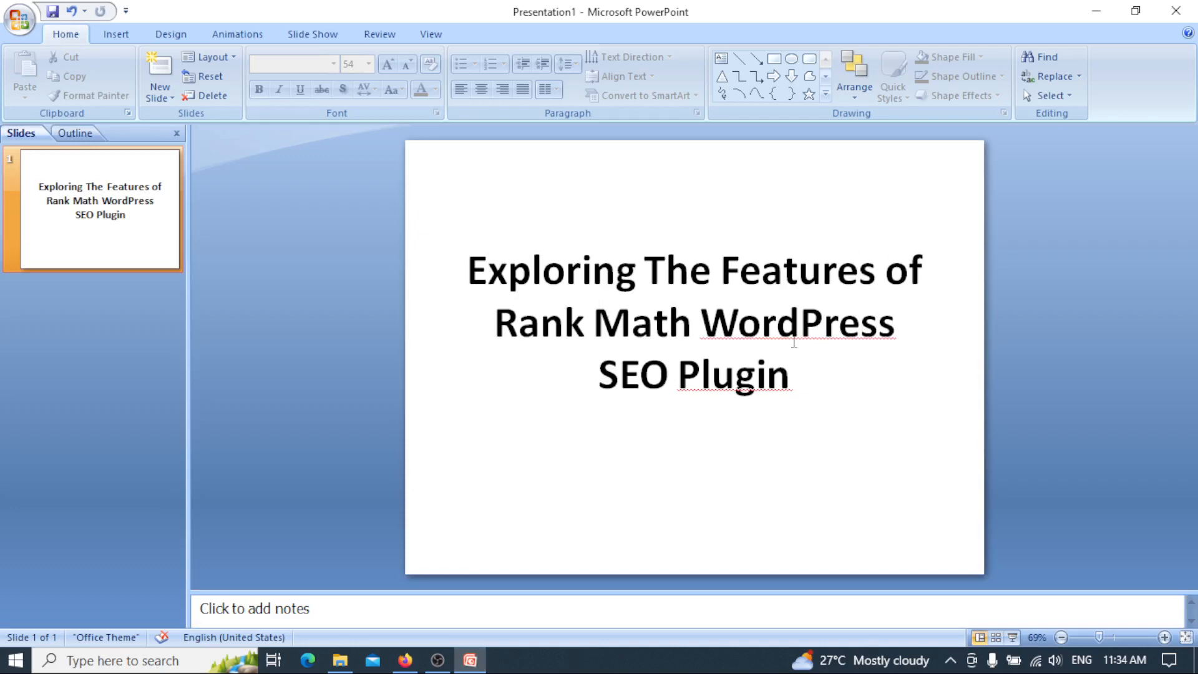
{"action": "left_click", "coordinate": [405, 660]}
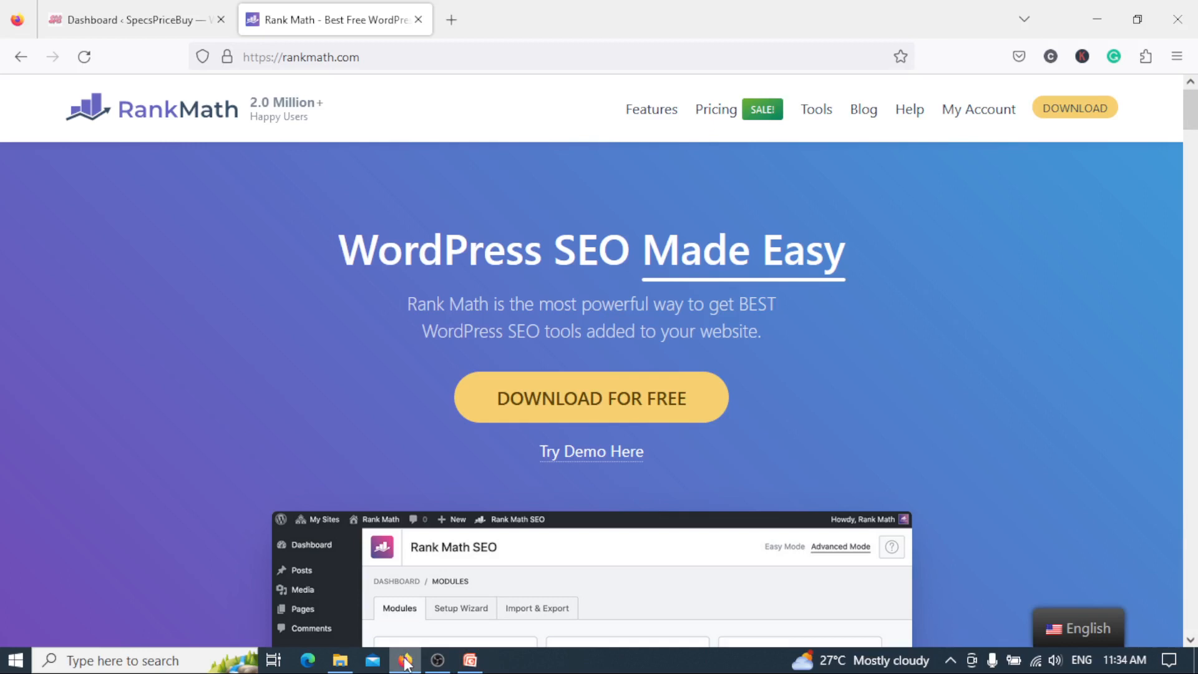
{"action": "left_click", "coordinate": [469, 661]}
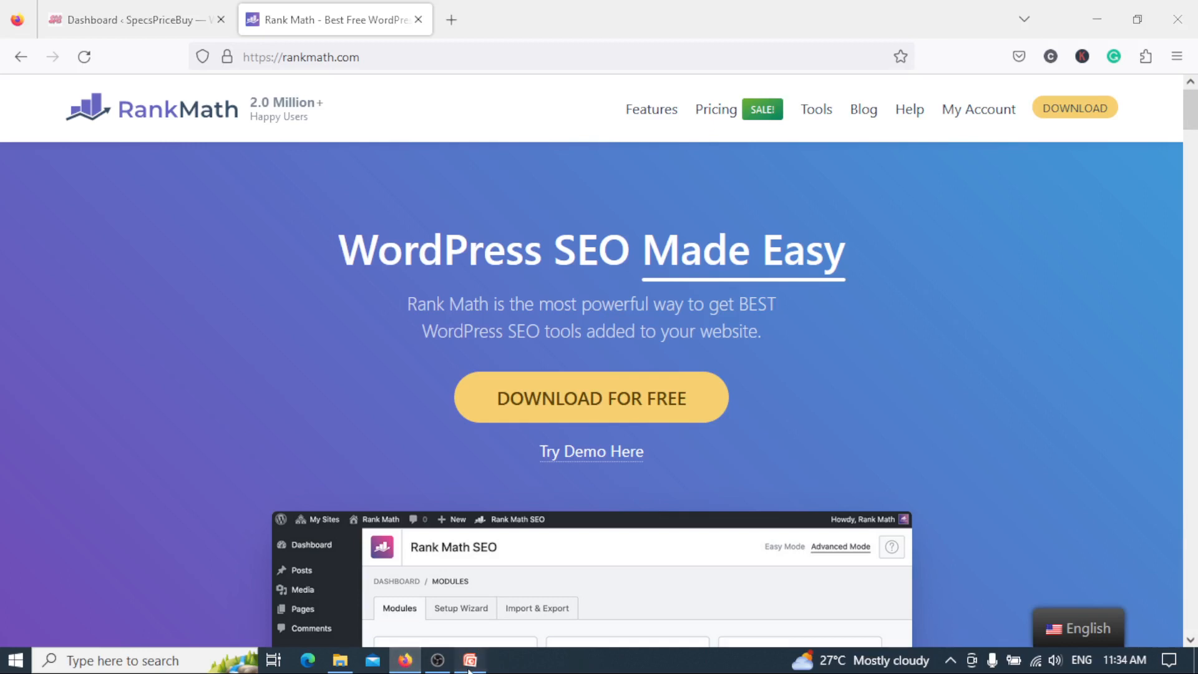
{"action": "left_click", "coordinate": [472, 664]}
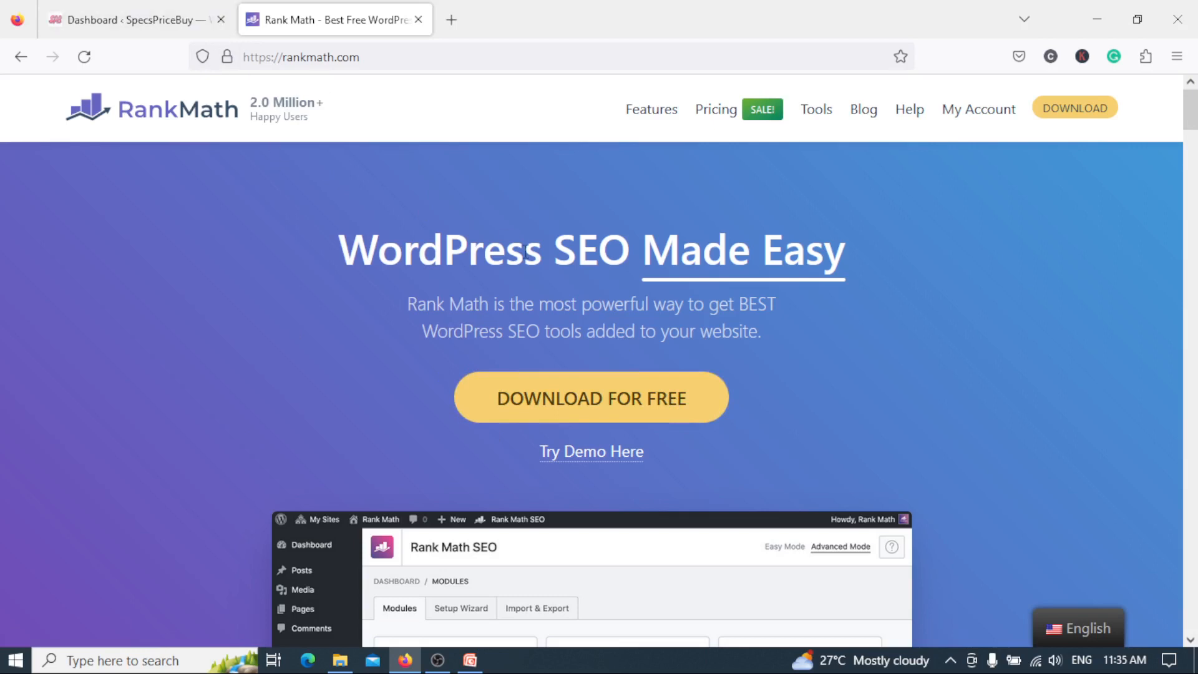
Open the Rank Math dashboard in the SpecsPriceBuy WordPress admin.
{"action": "left_click", "coordinate": [142, 25]}
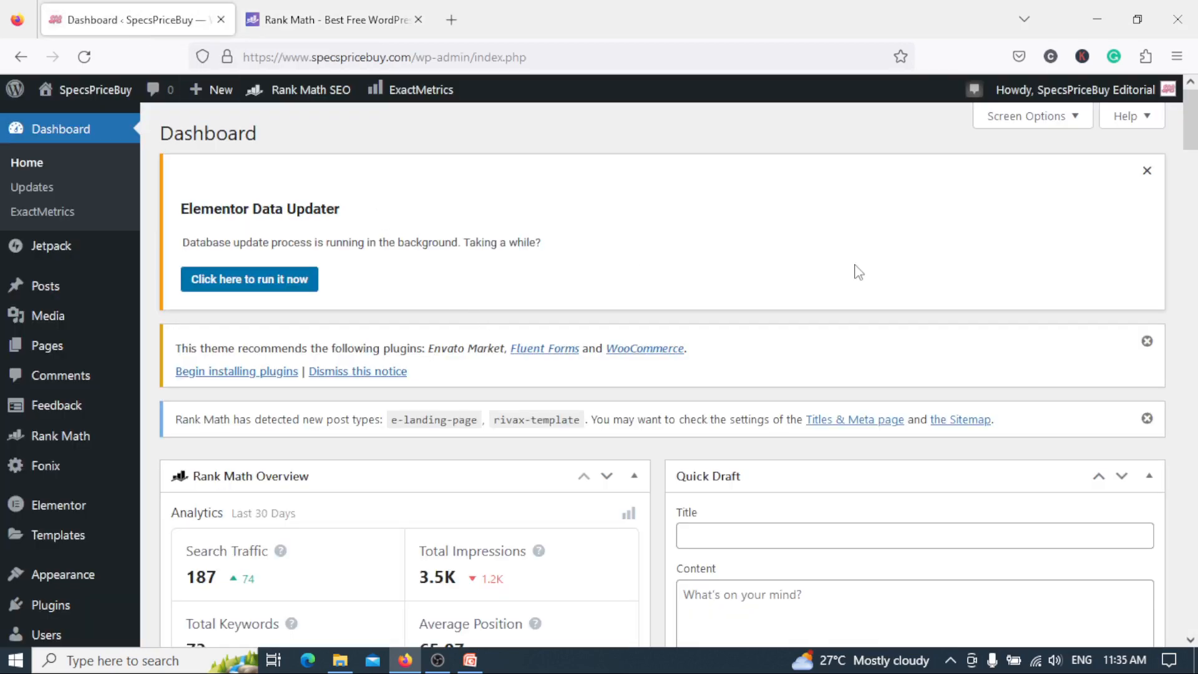
{"action": "left_click", "coordinate": [476, 663]}
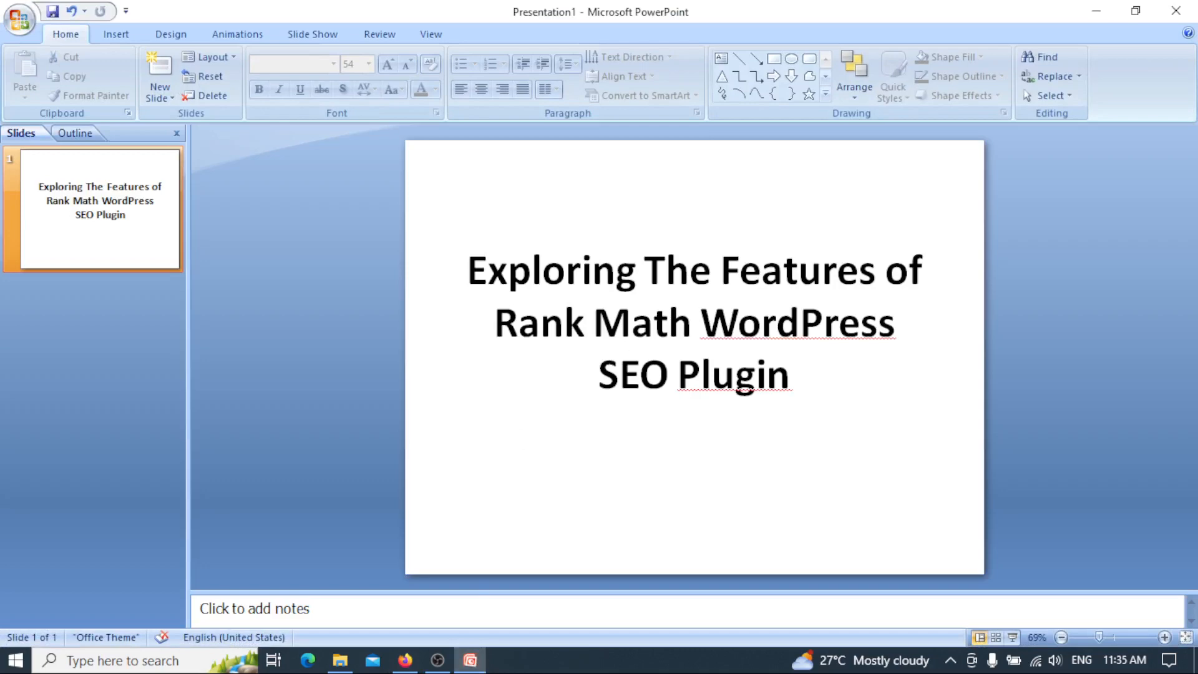
{"action": "left_click", "coordinate": [405, 661]}
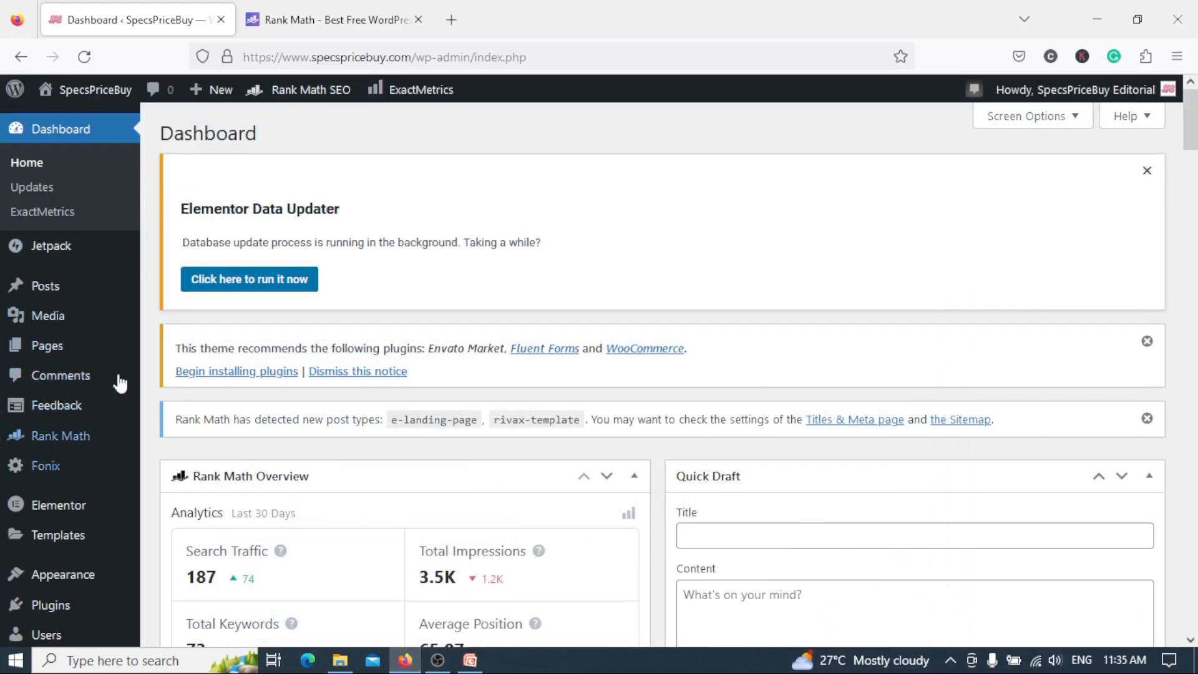
{"action": "mouse_move", "coordinate": [70, 436]}
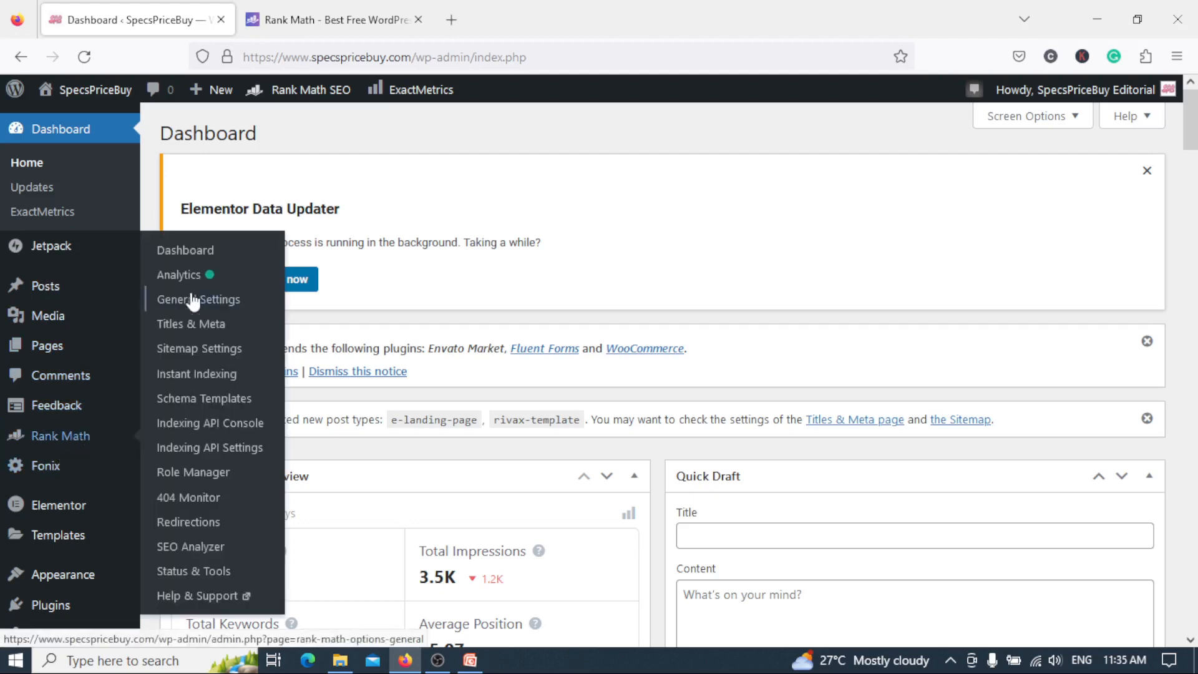
{"action": "left_click", "coordinate": [183, 252]}
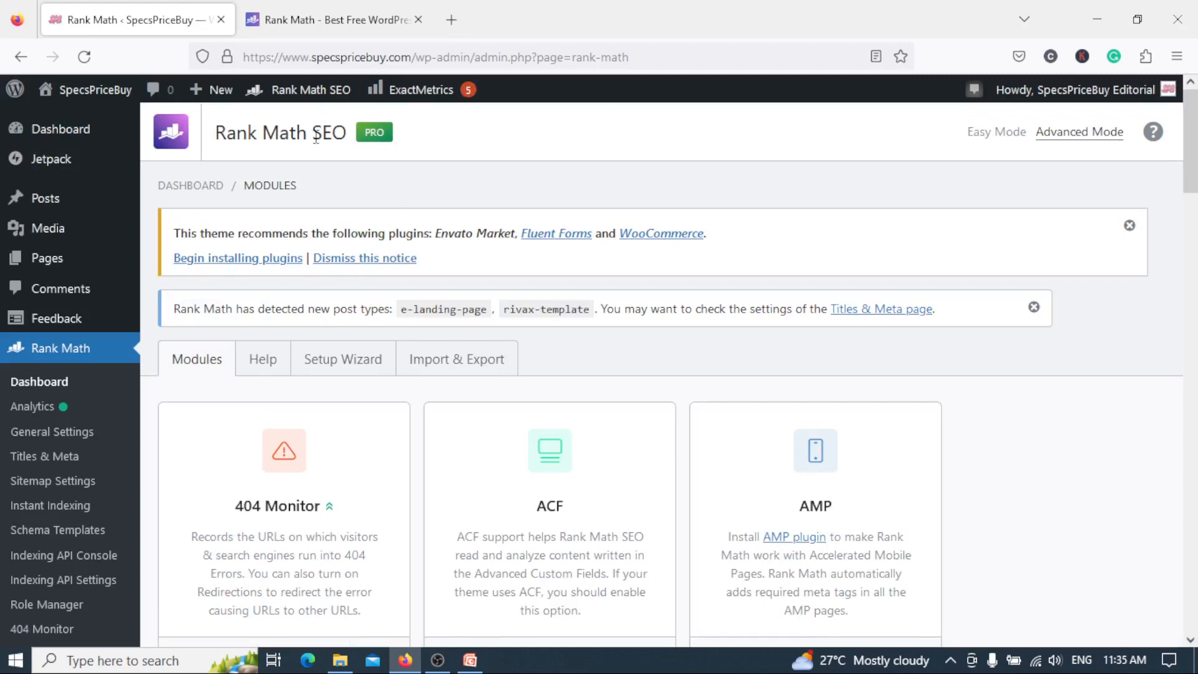
{"action": "mouse_move", "coordinate": [199, 90]}
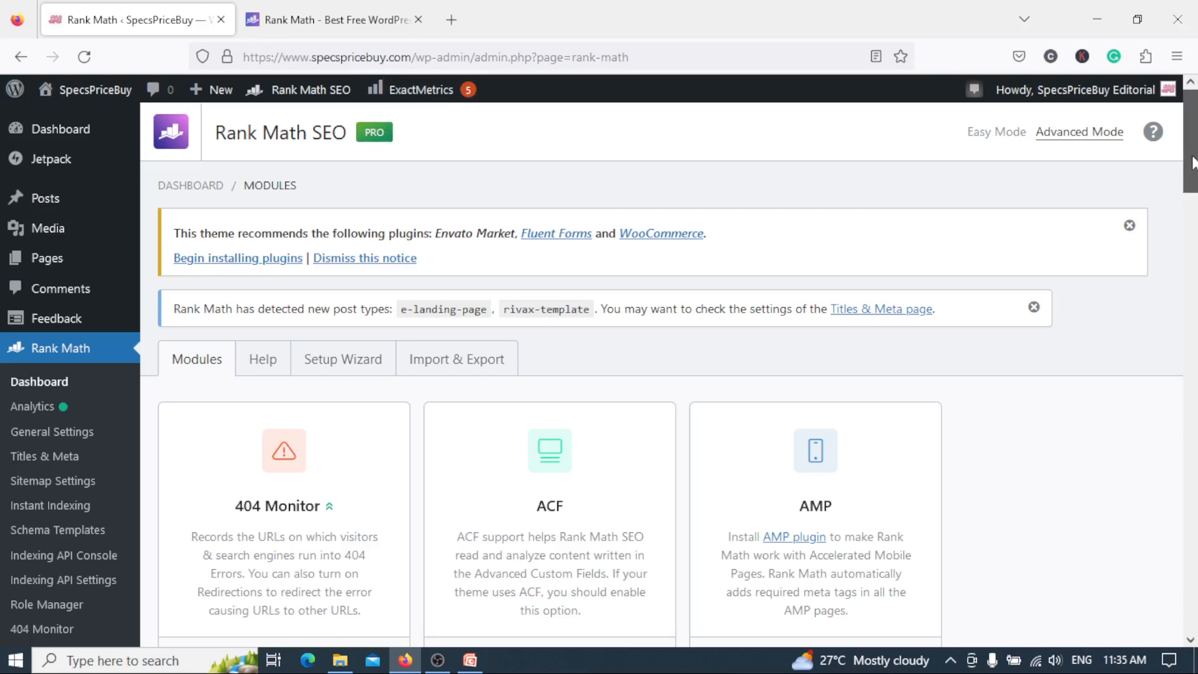
Look over the Rank Math Setup Wizard's Getting Started page and return to the modules overview.
{"action": "scroll", "coordinate": [1187, 159], "scroll_direction": "down", "scroll_amount": 3}
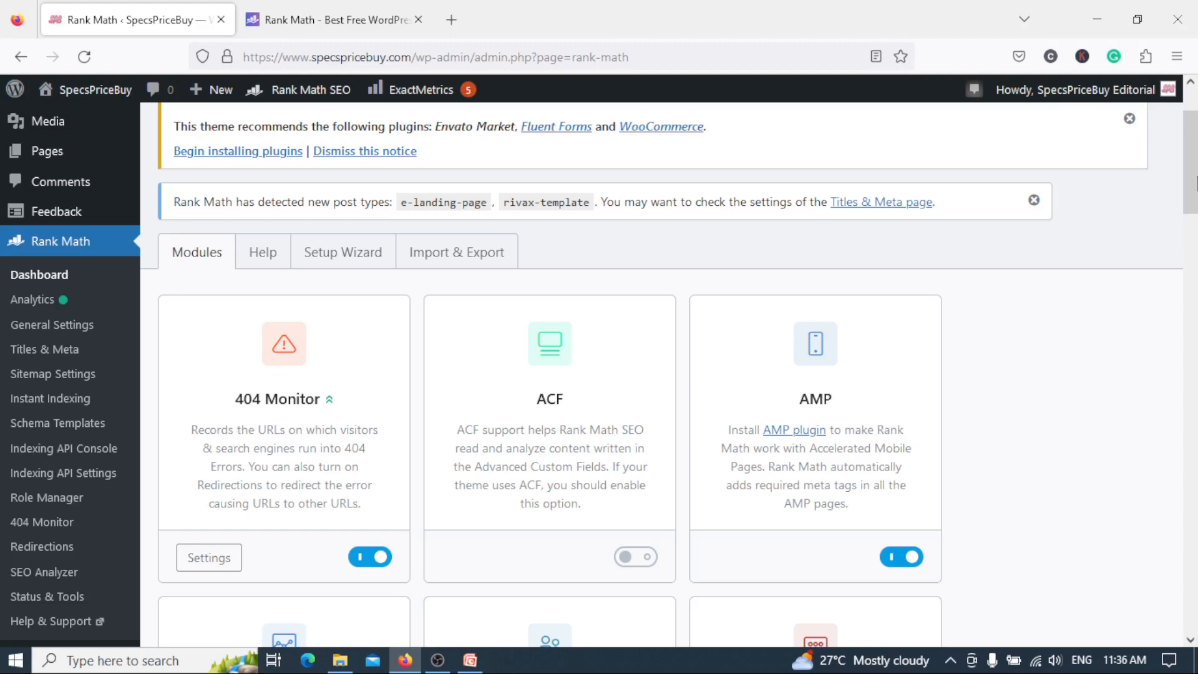
{"action": "left_click", "coordinate": [341, 260]}
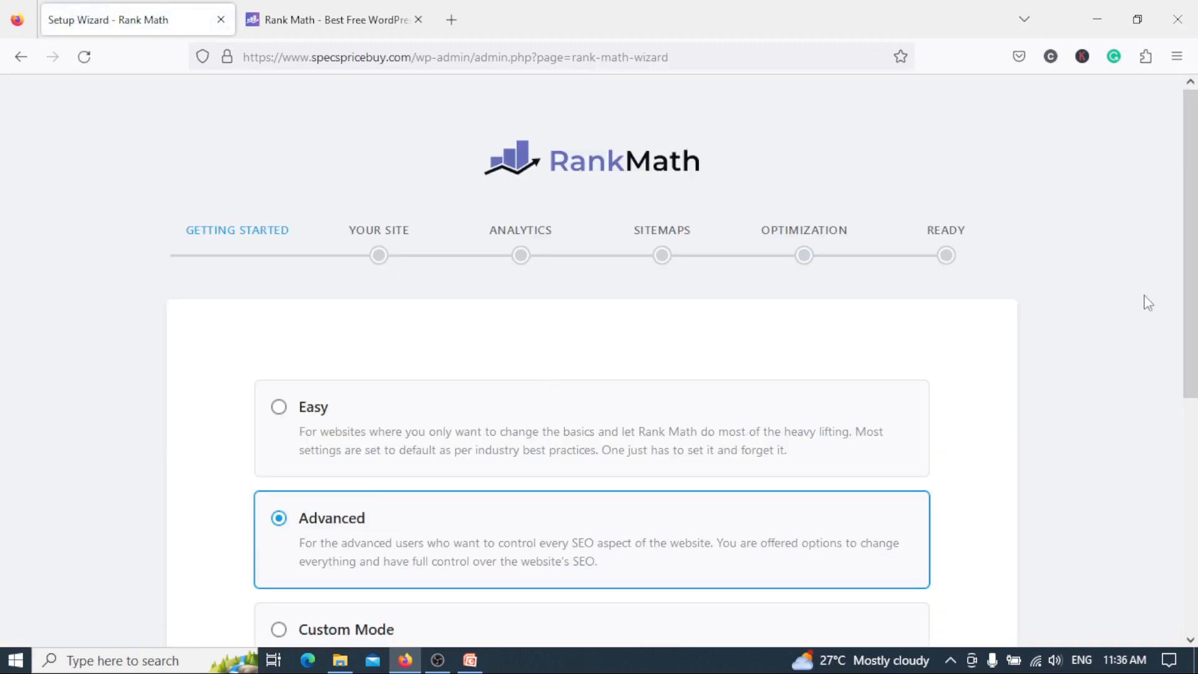
{"action": "scroll", "coordinate": [1147, 303], "scroll_direction": "down", "scroll_amount": 5}
{"action": "scroll", "coordinate": [955, 96], "scroll_direction": "up", "scroll_amount": 5}
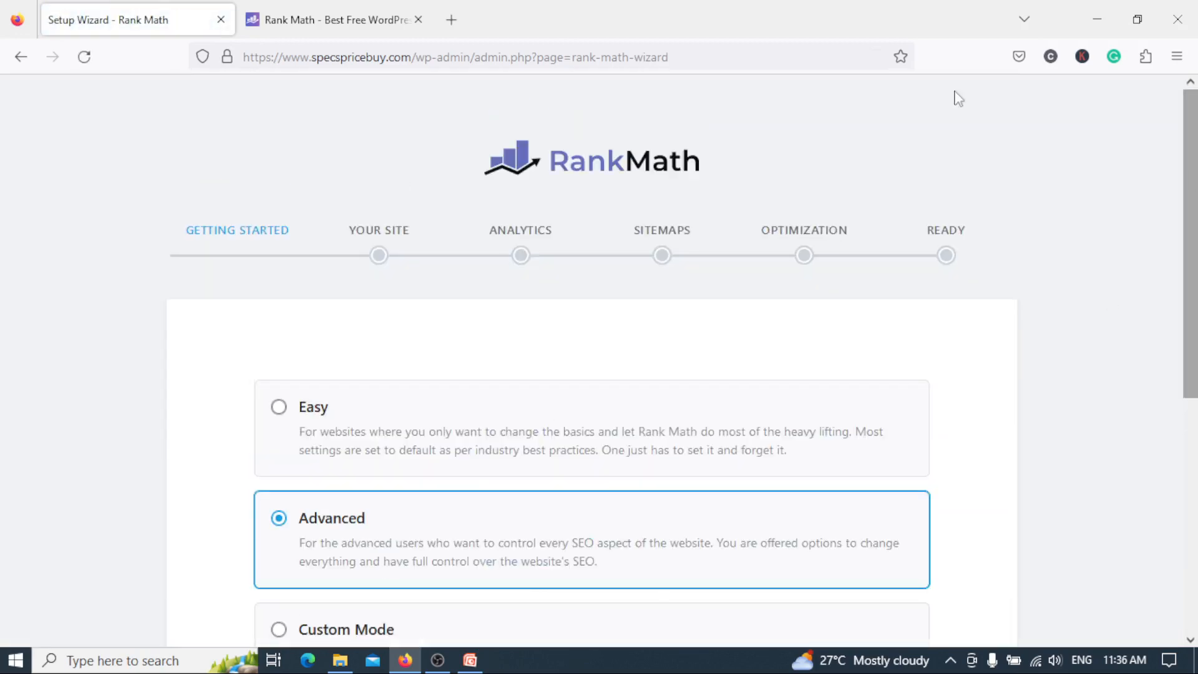
{"action": "left_click", "coordinate": [19, 57]}
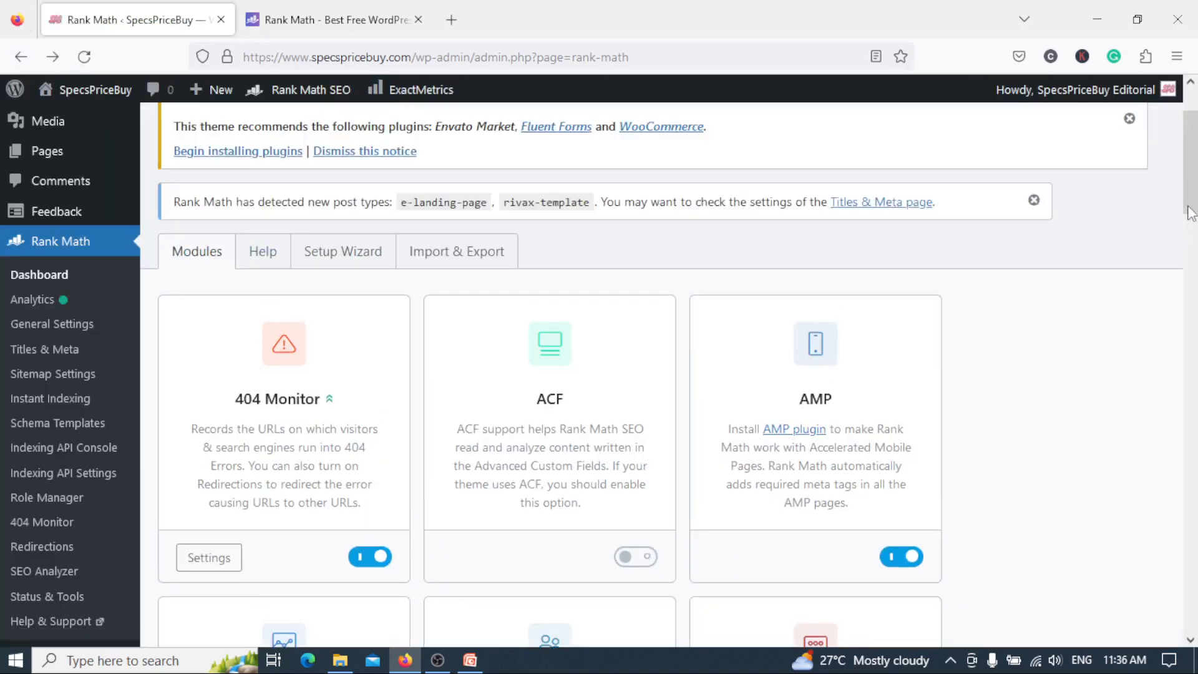
Skim the whole Rank Math modules list from 404 Monitor down to WooCommerce and return to its beginning.
{"action": "scroll", "coordinate": [1193, 212], "scroll_direction": "down", "scroll_amount": 2}
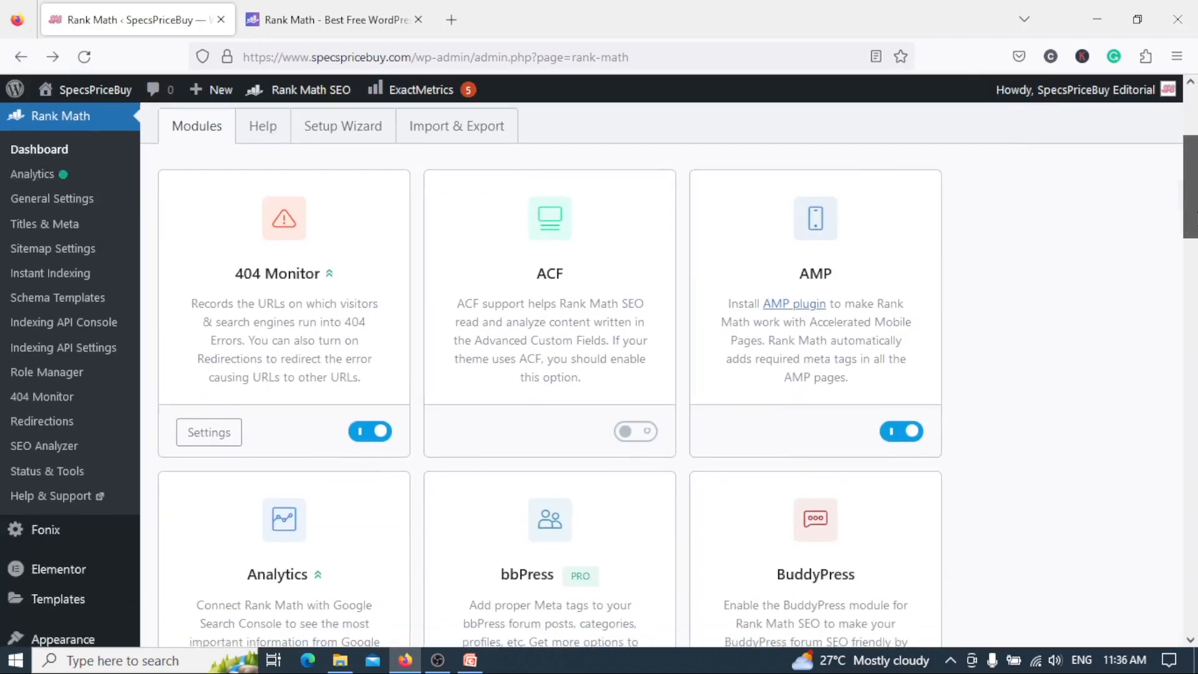
{"action": "left_click_drag", "start_coordinate": [1193, 212], "coordinate": [1195, 154]}
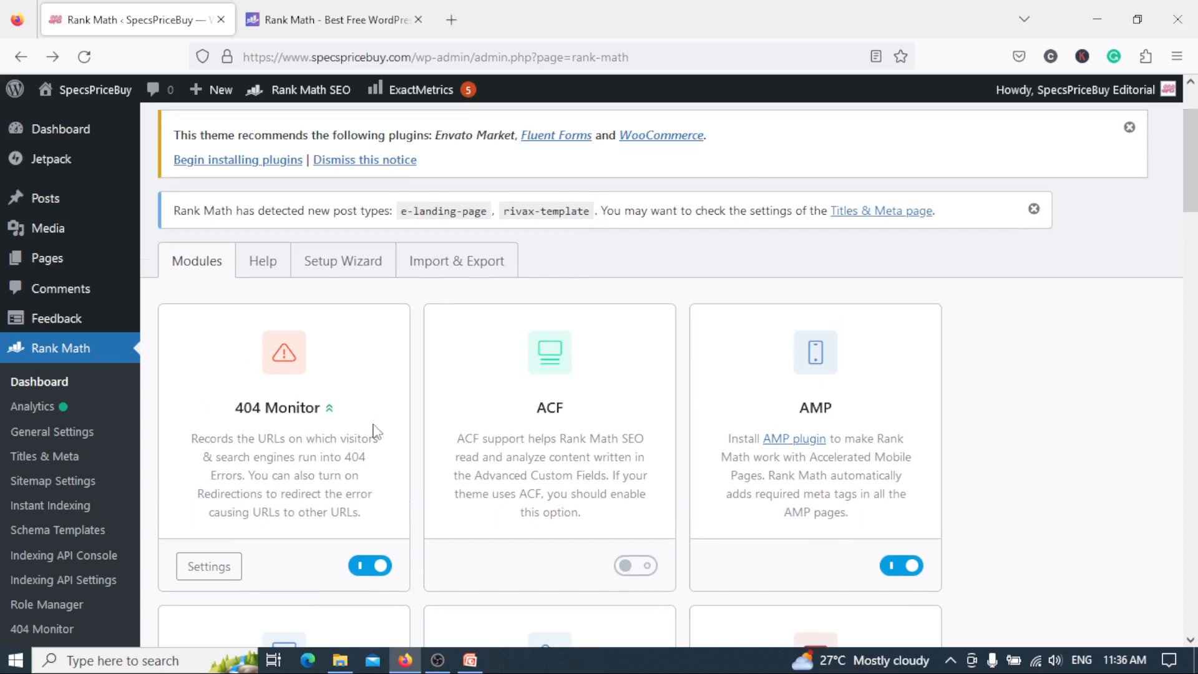
{"action": "left_click_drag", "start_coordinate": [1196, 194], "coordinate": [1196, 556]}
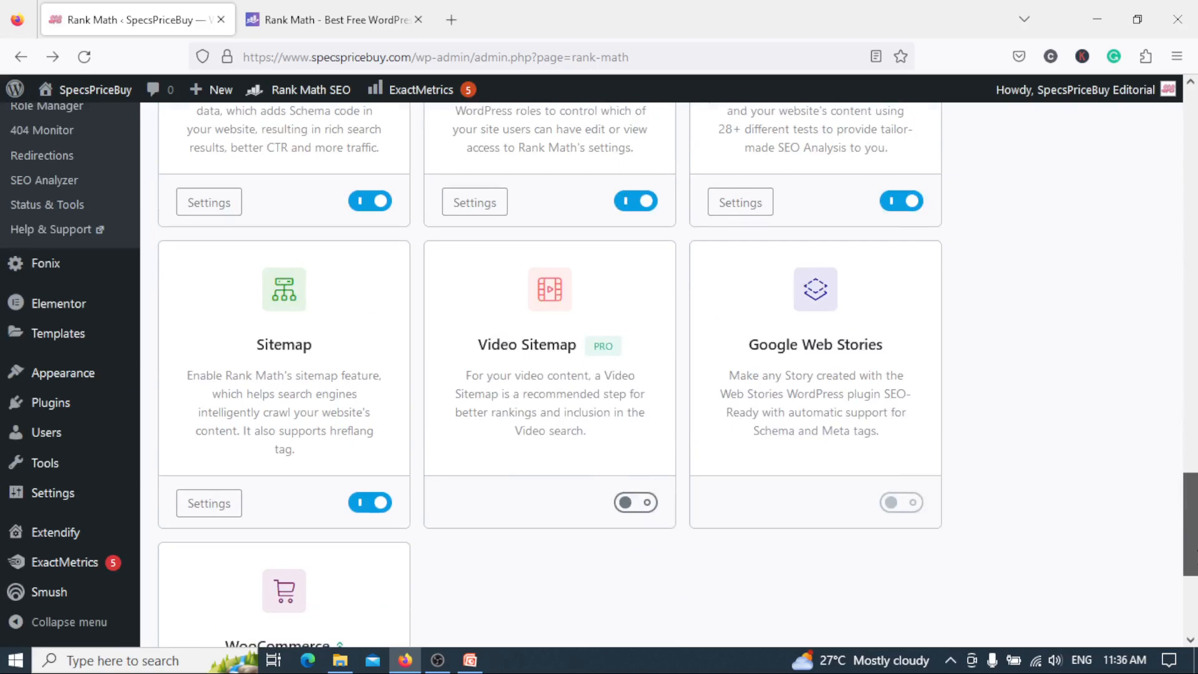
{"action": "mouse_move", "coordinate": [1196, 551]}
{"action": "left_mouse_down"}
{"action": "mouse_move", "coordinate": [1197, 594]}
{"action": "mouse_move", "coordinate": [1197, 539]}
{"action": "left_mouse_up"}
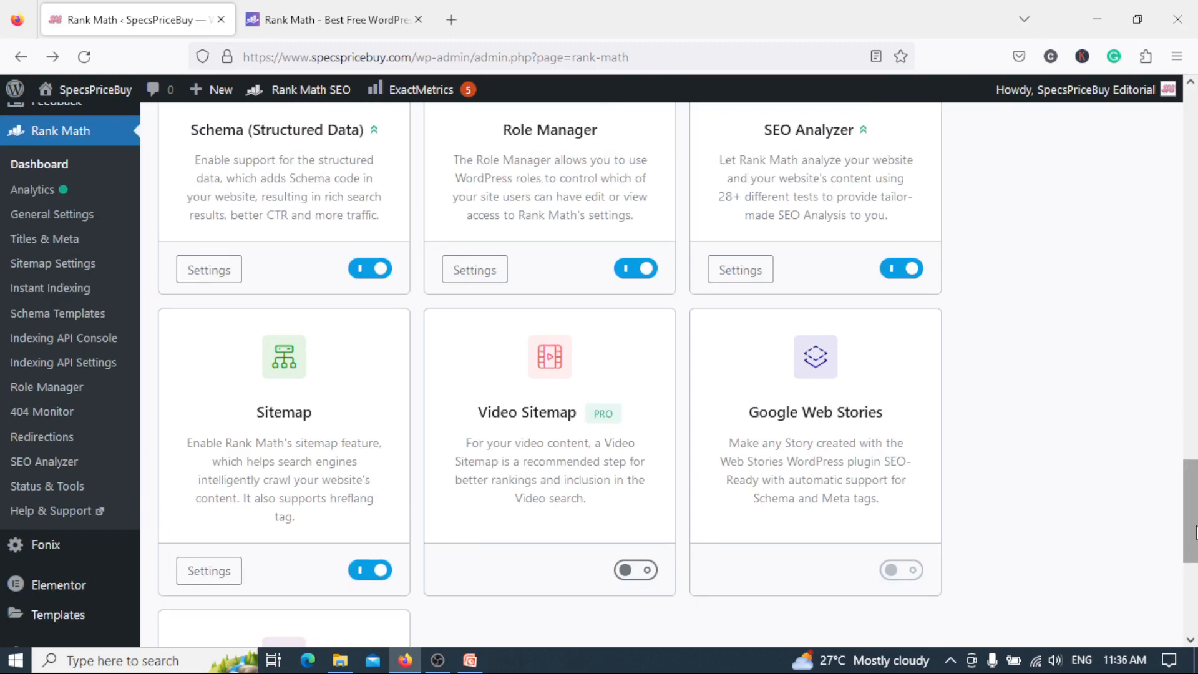
{"action": "left_click_drag", "start_coordinate": [1195, 539], "coordinate": [1195, 155]}
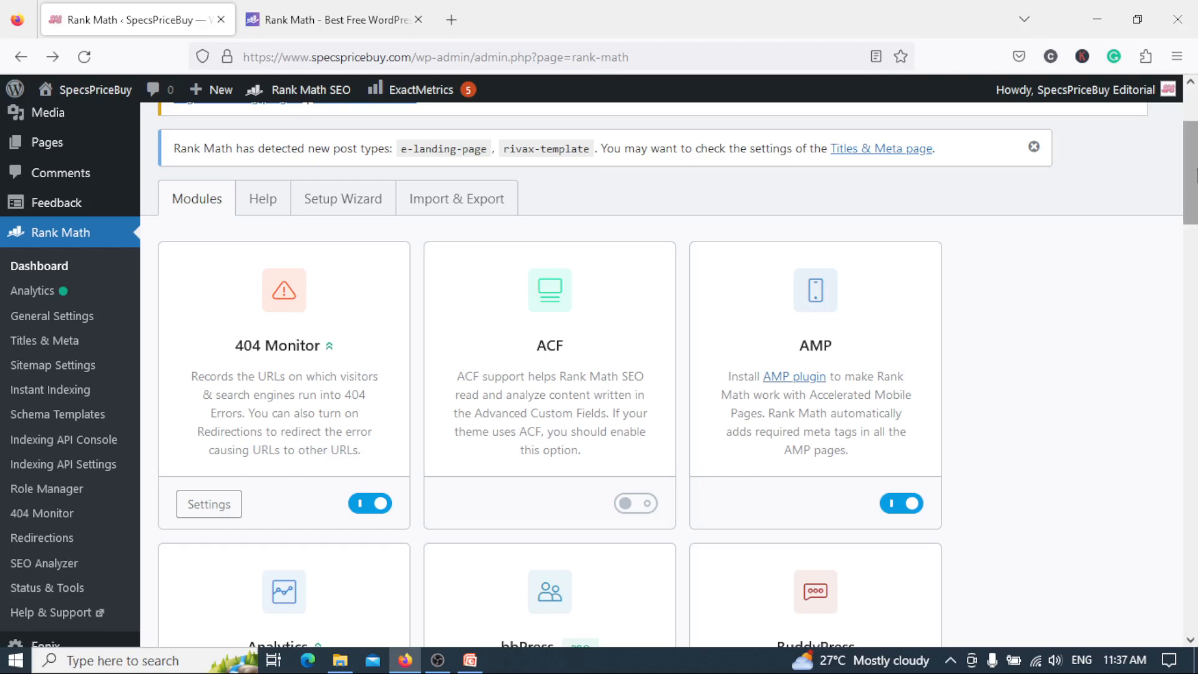
Examine the descriptions and switches of the 404 Monitor, ACF, AMP, Analytics, bbPress and BuddyPress modules.
{"action": "scroll", "coordinate": [1192, 175], "scroll_direction": "down", "scroll_amount": 3}
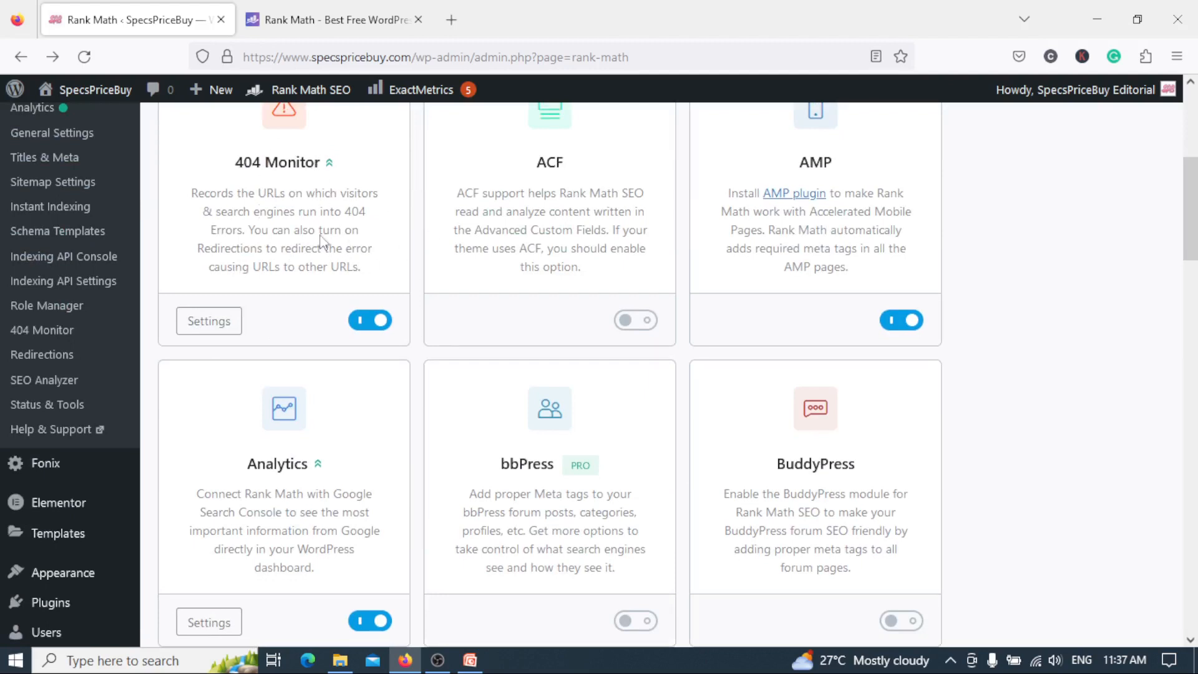
{"action": "scroll", "coordinate": [1191, 209], "scroll_direction": "up", "scroll_amount": 1}
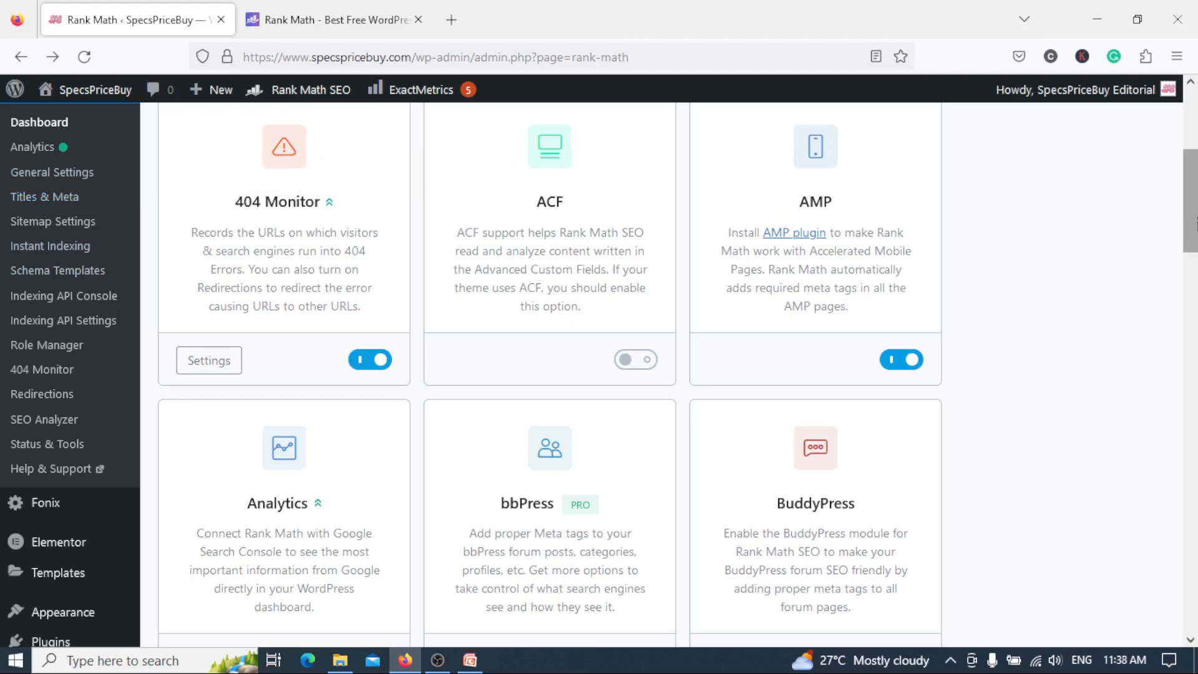
{"action": "scroll", "coordinate": [931, 173], "scroll_direction": "up", "scroll_amount": 2}
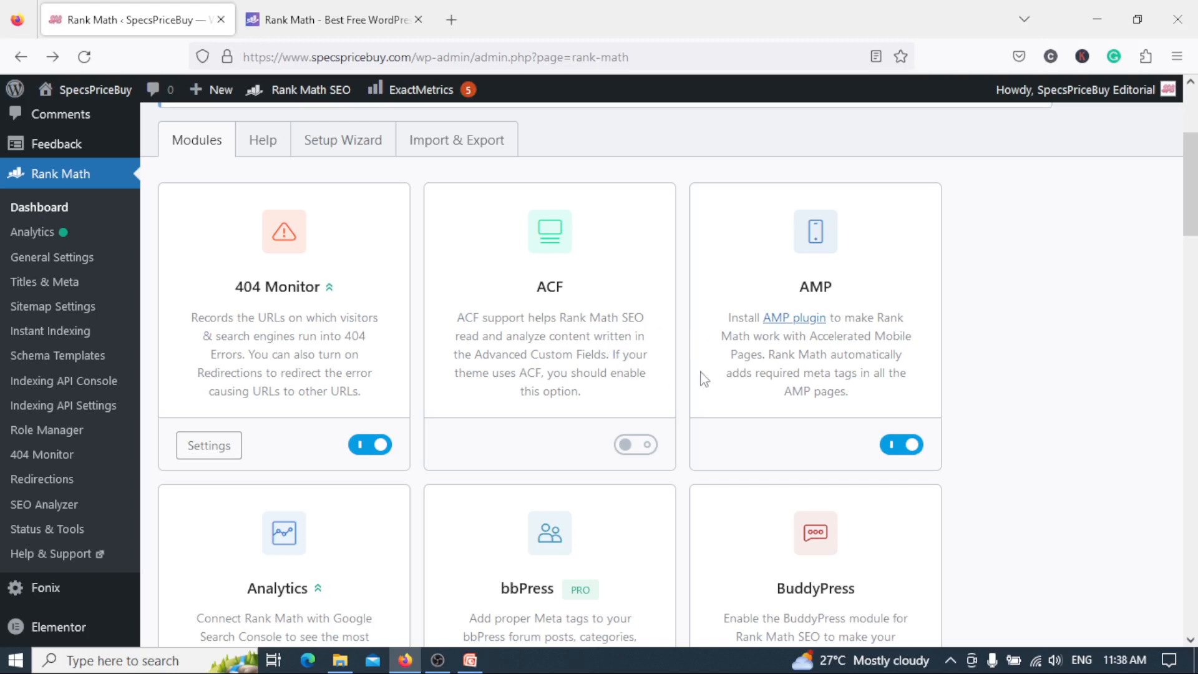
{"action": "left_click_drag", "start_coordinate": [1197, 195], "coordinate": [1197, 206]}
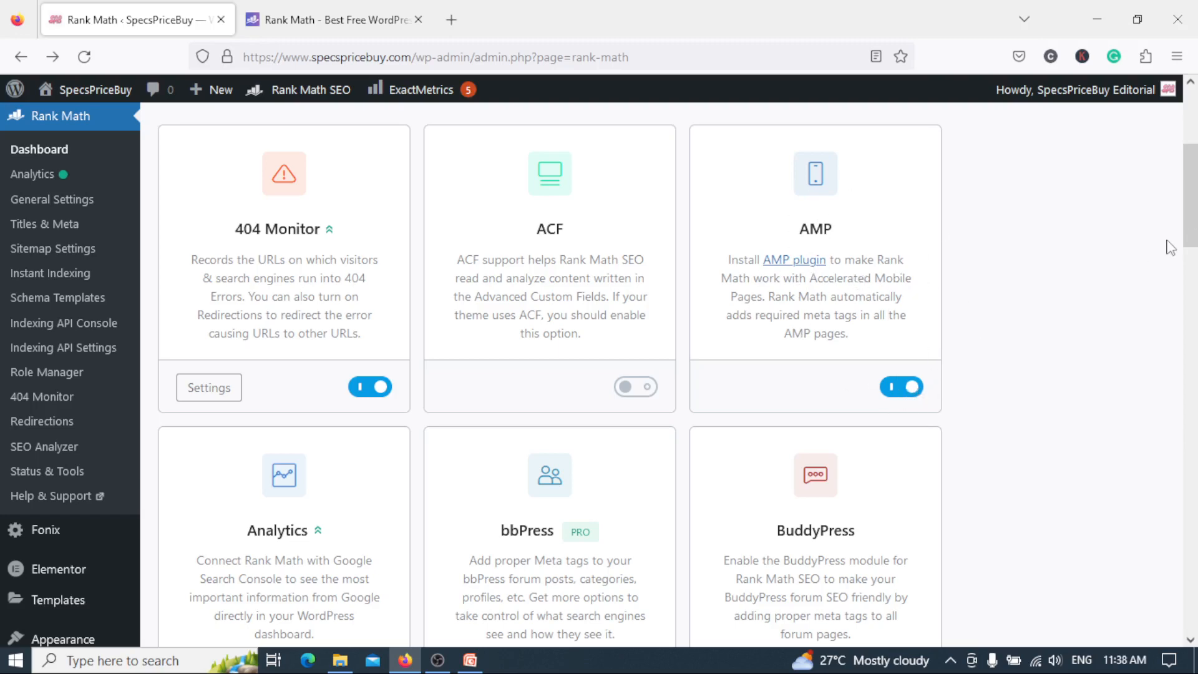
{"action": "left_click_drag", "start_coordinate": [1195, 197], "coordinate": [1197, 262]}
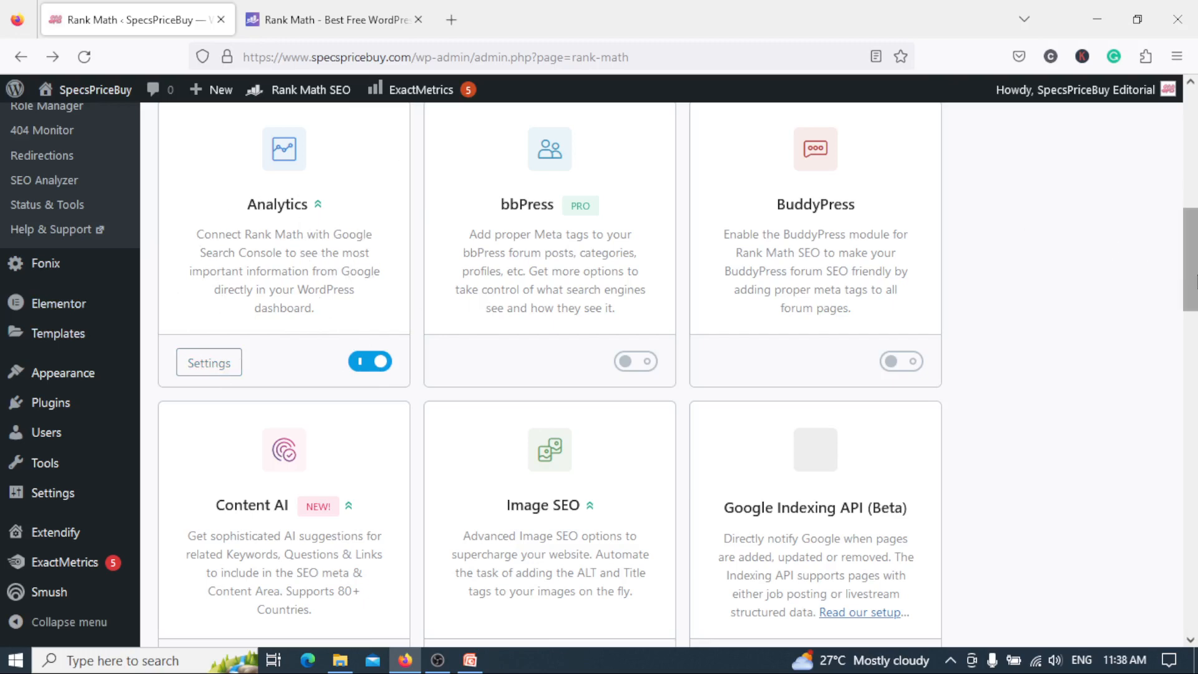
{"action": "left_click_drag", "start_coordinate": [1194, 281], "coordinate": [1195, 268]}
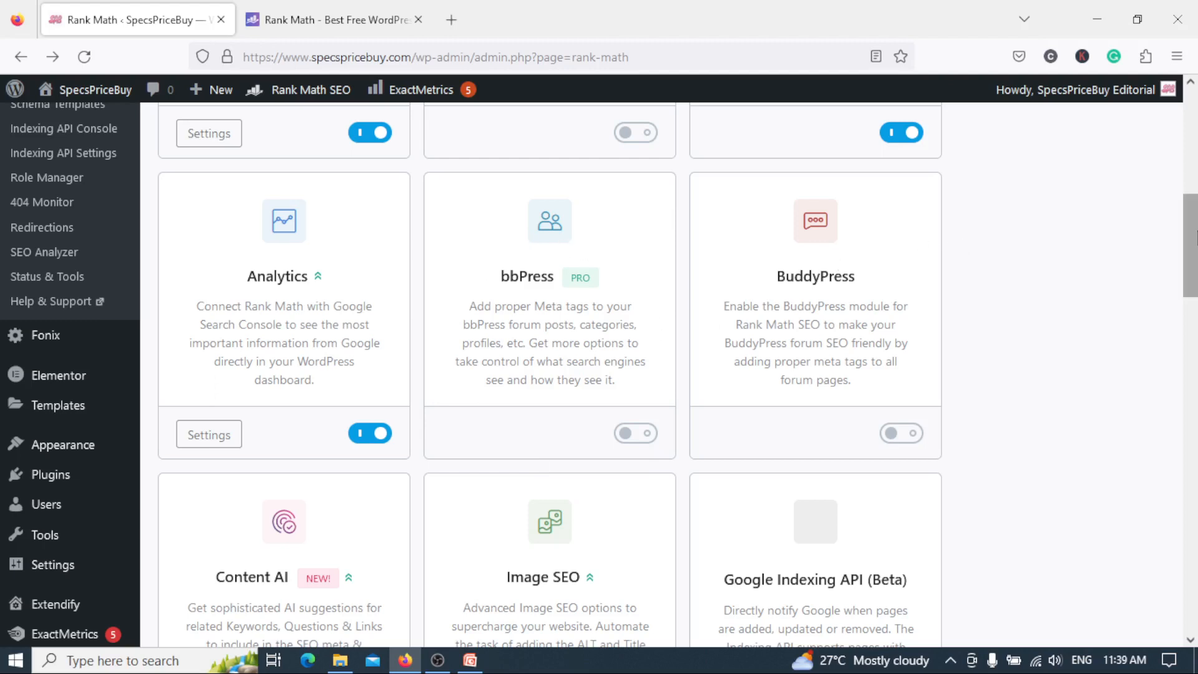
{"action": "scroll", "coordinate": [794, 263], "scroll_direction": "up", "scroll_amount": 1}
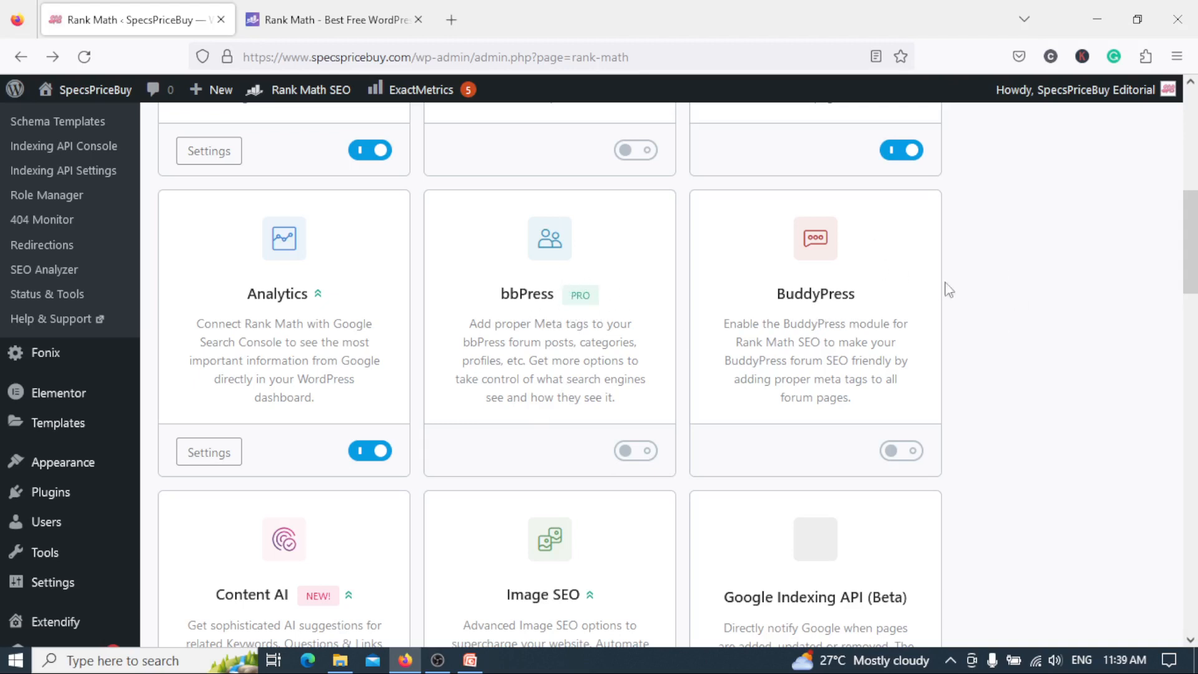
{"action": "scroll", "coordinate": [1193, 247], "scroll_direction": "down", "scroll_amount": 2}
{"action": "scroll", "coordinate": [1191, 256], "scroll_direction": "down", "scroll_amount": 1}
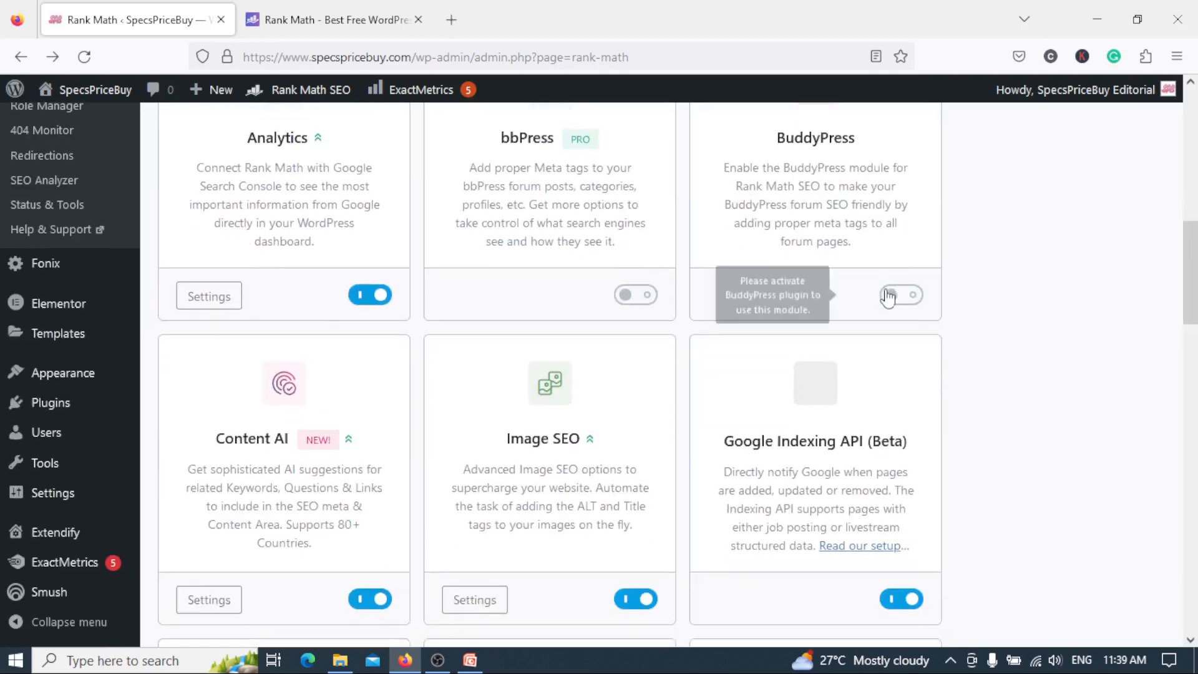
Examine the module cards from Content AI, Image SEO and Google Indexing API through Local SEO, News Sitemap, Podcast and Redirections.
{"action": "scroll", "coordinate": [1192, 281], "scroll_direction": "down", "scroll_amount": 4}
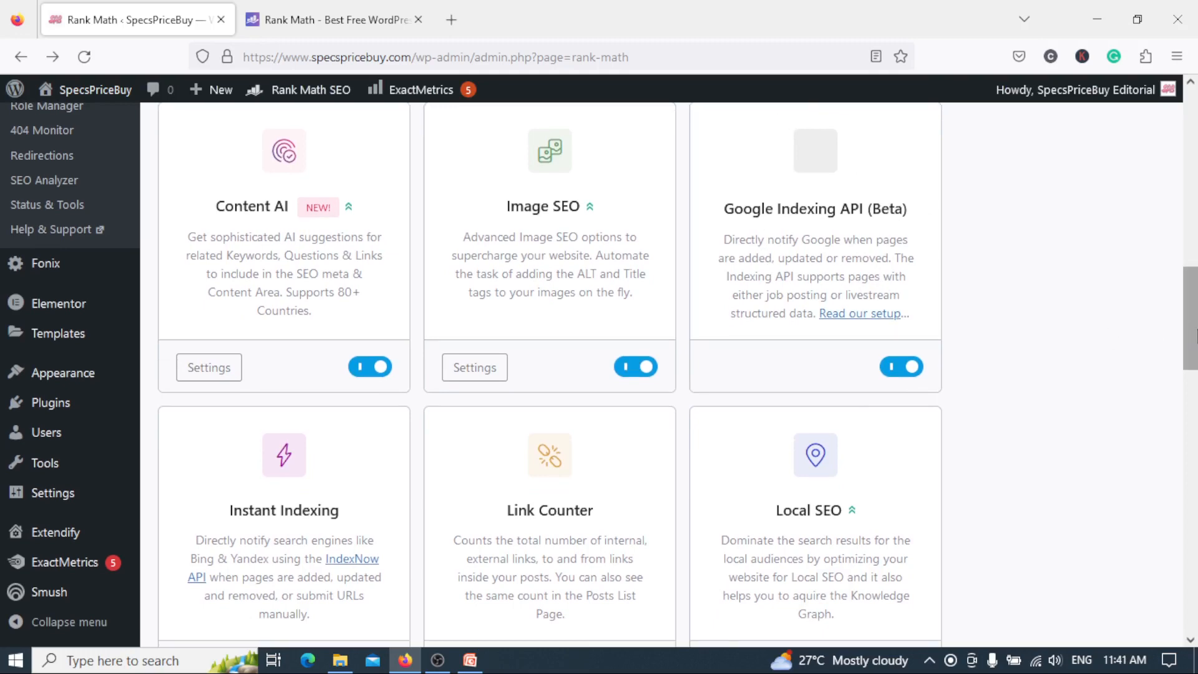
{"action": "scroll", "coordinate": [1194, 337], "scroll_direction": "down", "scroll_amount": 2}
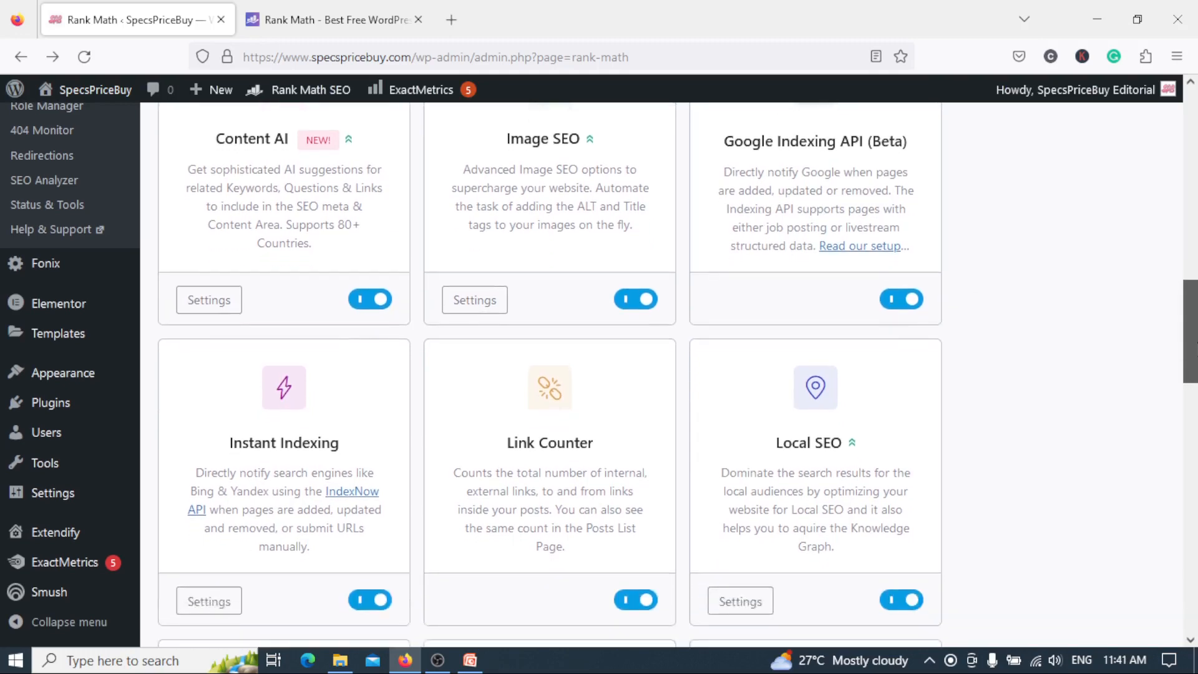
{"action": "scroll", "coordinate": [1195, 337], "scroll_direction": "down", "scroll_amount": 4}
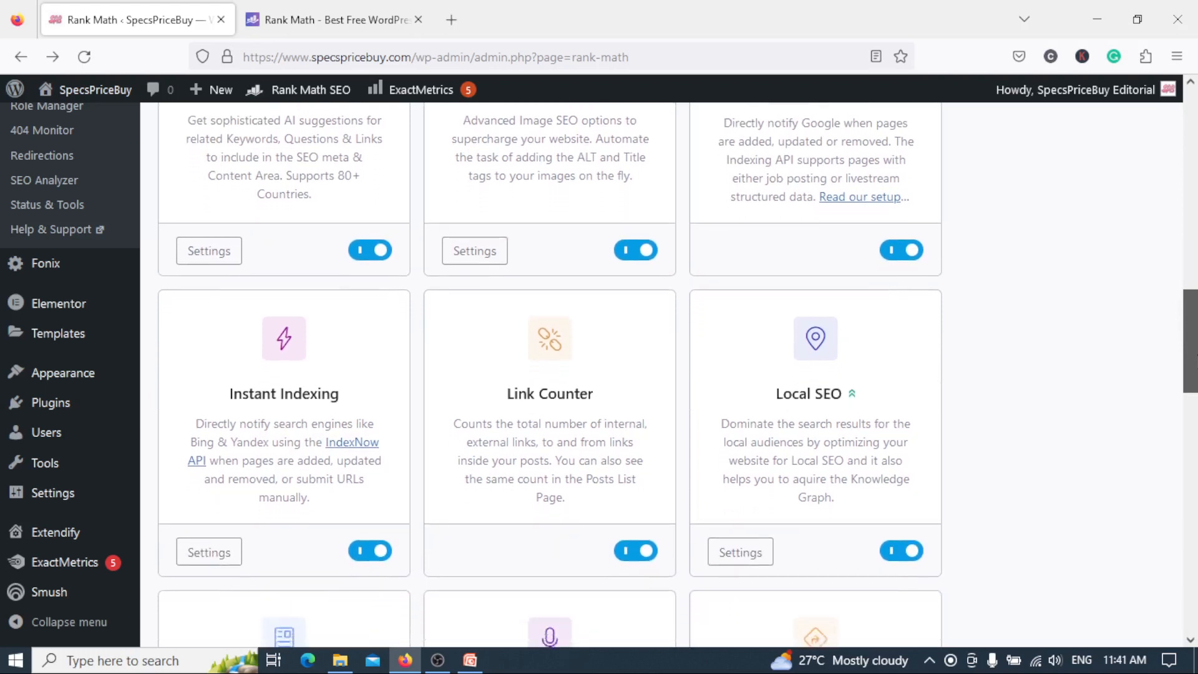
{"action": "scroll", "coordinate": [1190, 356], "scroll_direction": "down", "scroll_amount": 3}
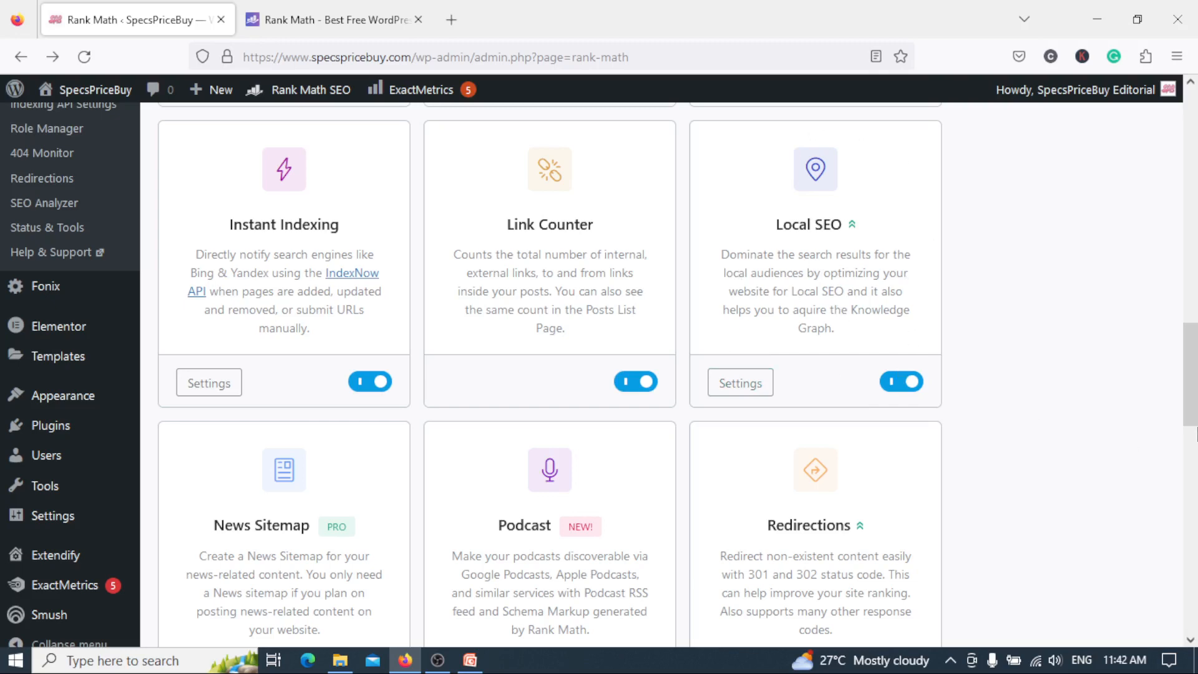
{"action": "left_click_drag", "start_coordinate": [1196, 432], "coordinate": [1196, 461]}
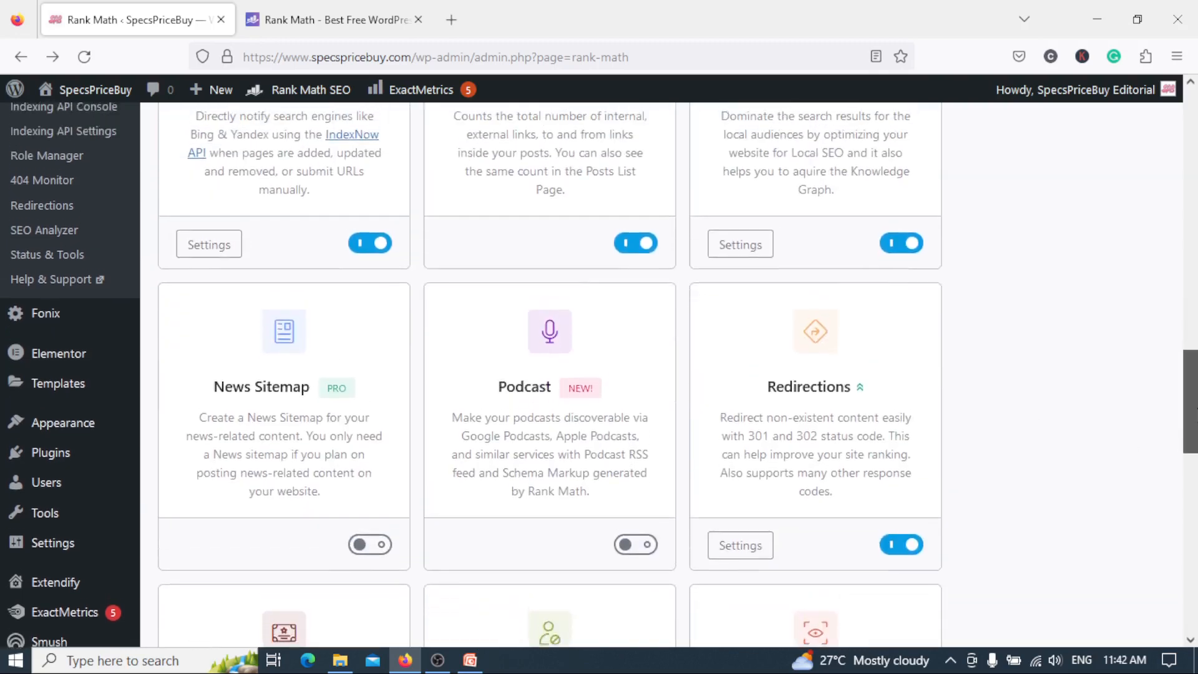
{"action": "left_click_drag", "start_coordinate": [1197, 410], "coordinate": [1196, 417]}
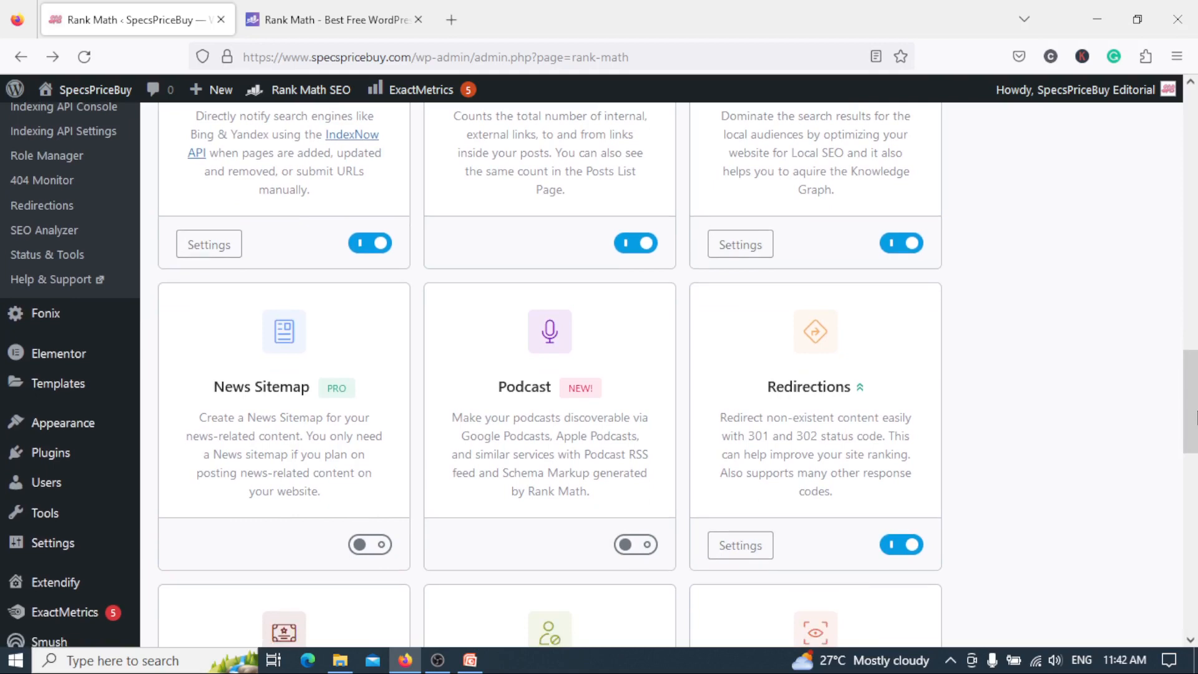
{"action": "scroll", "coordinate": [1194, 416], "scroll_direction": "down", "scroll_amount": 3}
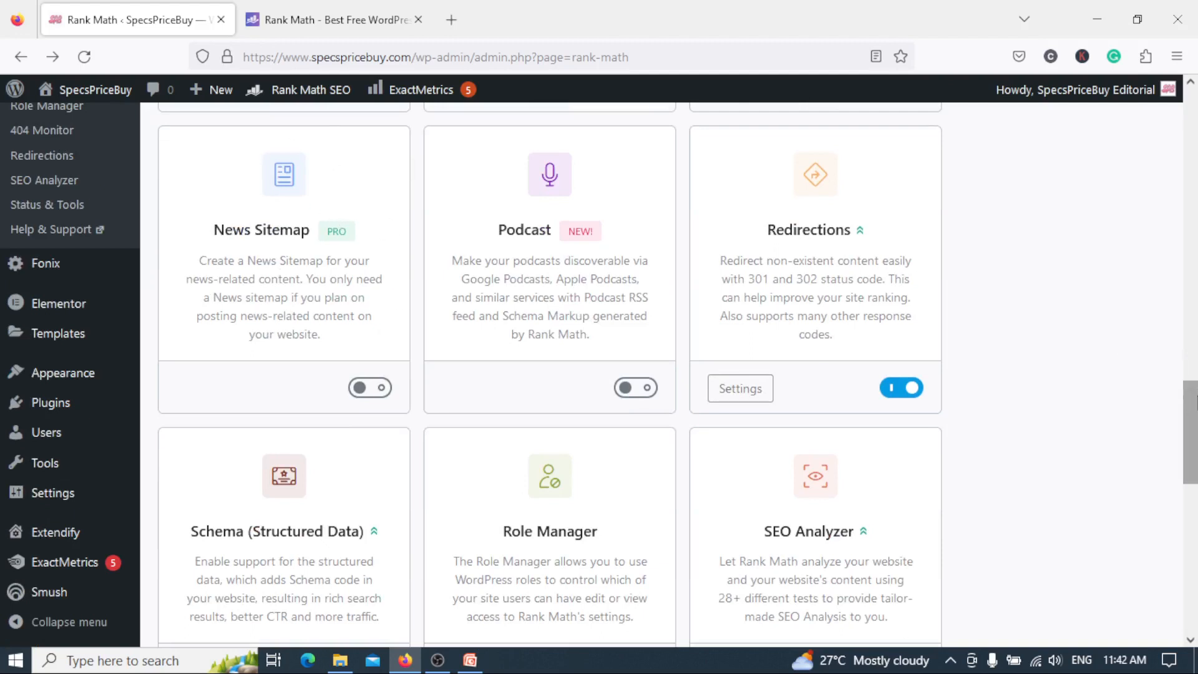
{"action": "scroll", "coordinate": [1193, 417], "scroll_direction": "up", "scroll_amount": 1}
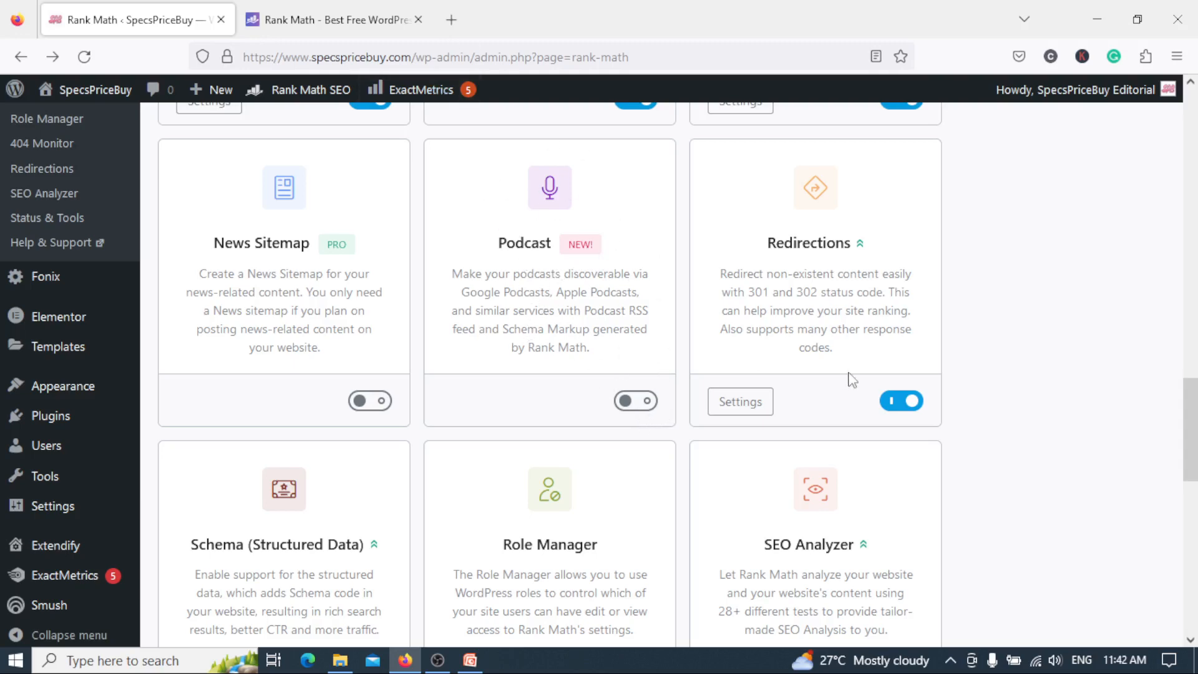
Examine the module cards for Redirections, Schema, Role Manager, SEO Analyzer, Sitemap, Video Sitemap, Google Web Stories and WooCommerce.
{"action": "left_click_drag", "start_coordinate": [1193, 424], "coordinate": [1193, 409]}
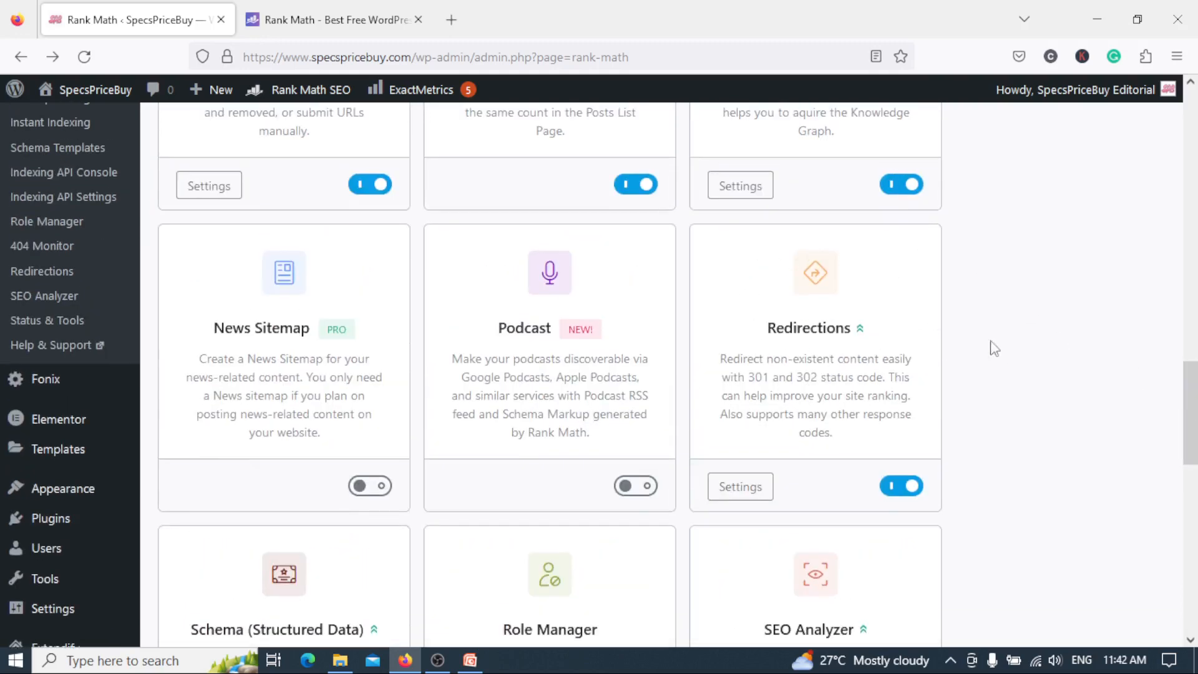
{"action": "mouse_move", "coordinate": [1193, 430]}
{"action": "left_mouse_down"}
{"action": "mouse_move", "coordinate": [1193, 334]}
{"action": "mouse_move", "coordinate": [1193, 433]}
{"action": "left_mouse_up"}
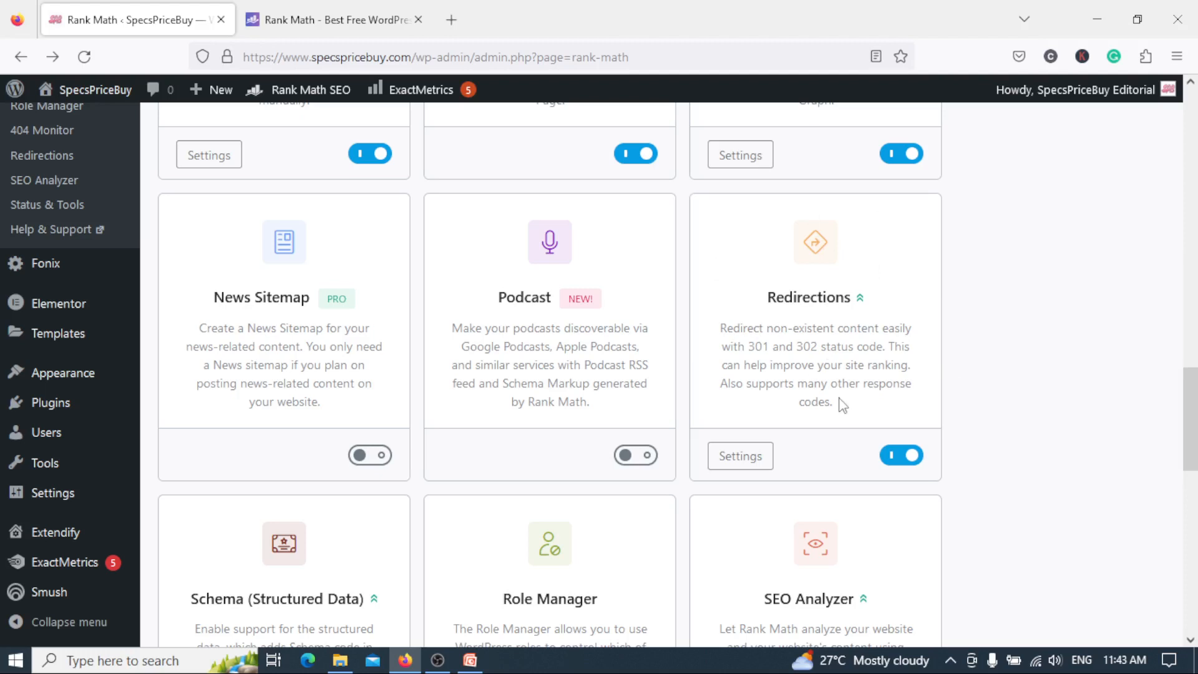
{"action": "left_click_drag", "start_coordinate": [1194, 444], "coordinate": [1195, 507]}
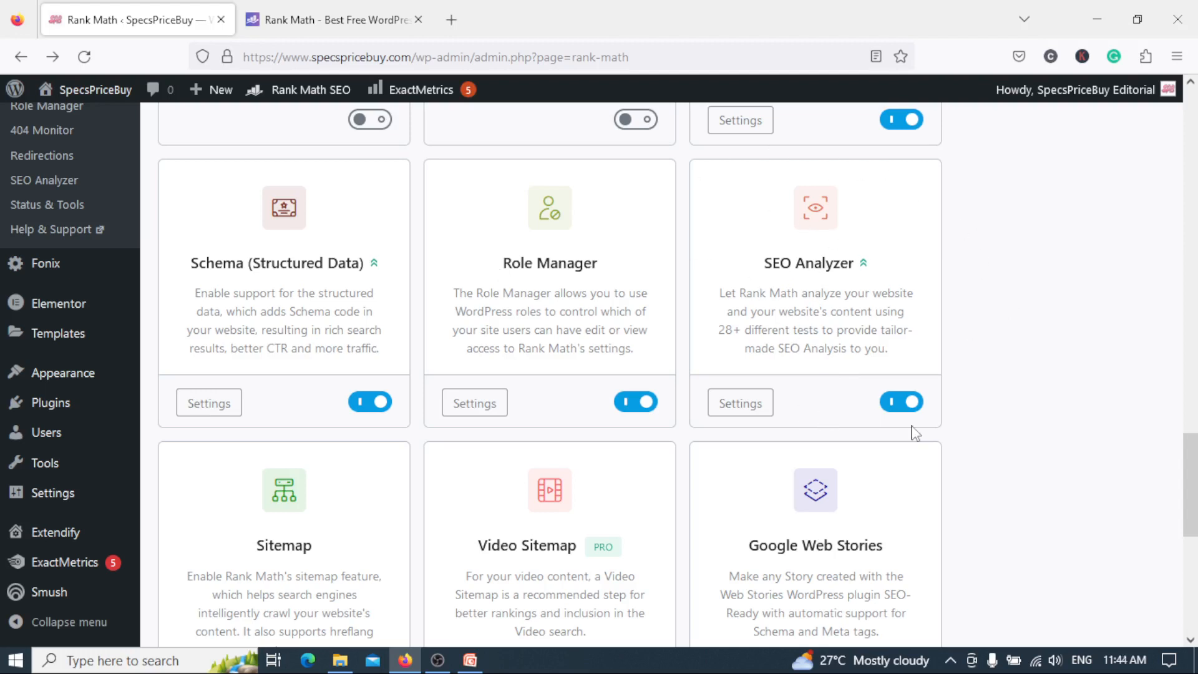
{"action": "scroll", "coordinate": [1190, 496], "scroll_direction": "down", "scroll_amount": 1}
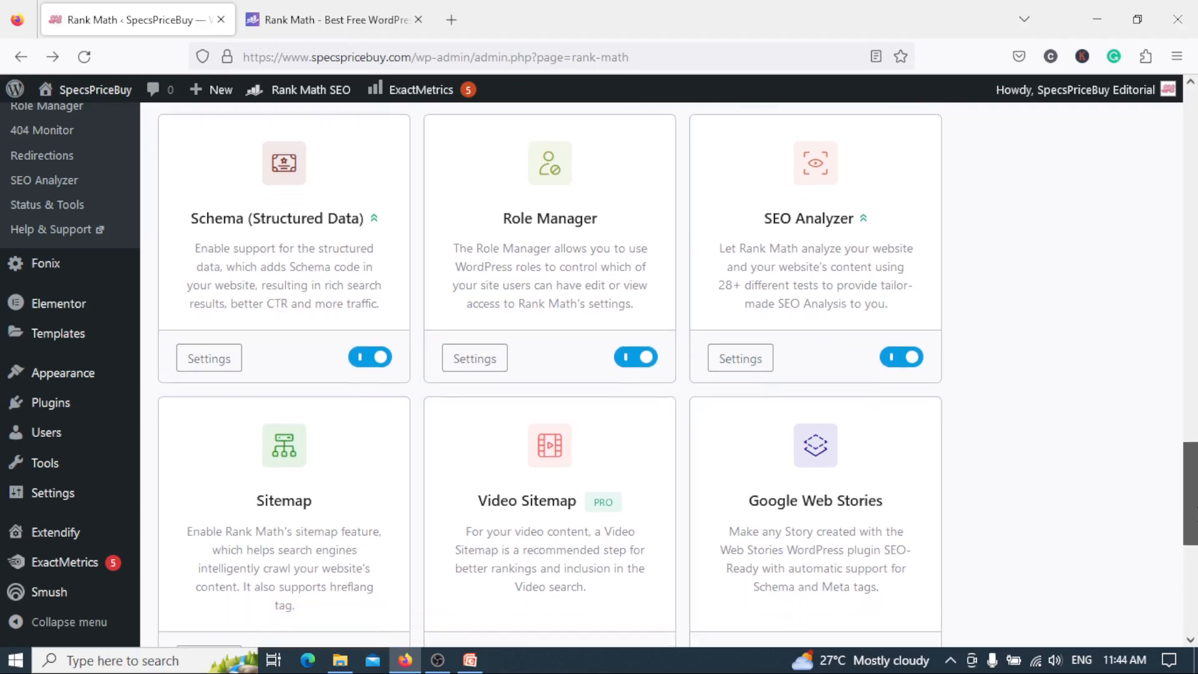
{"action": "scroll", "coordinate": [1191, 499], "scroll_direction": "down", "scroll_amount": 2}
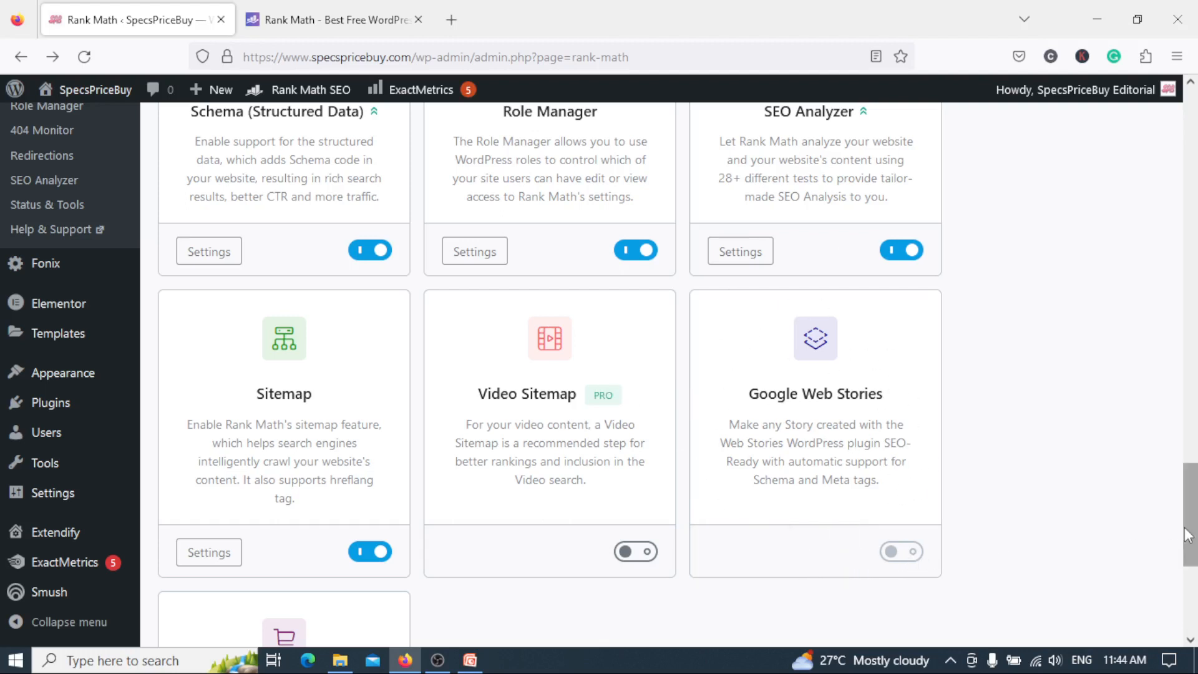
{"action": "scroll", "coordinate": [1187, 535], "scroll_direction": "down", "scroll_amount": 1}
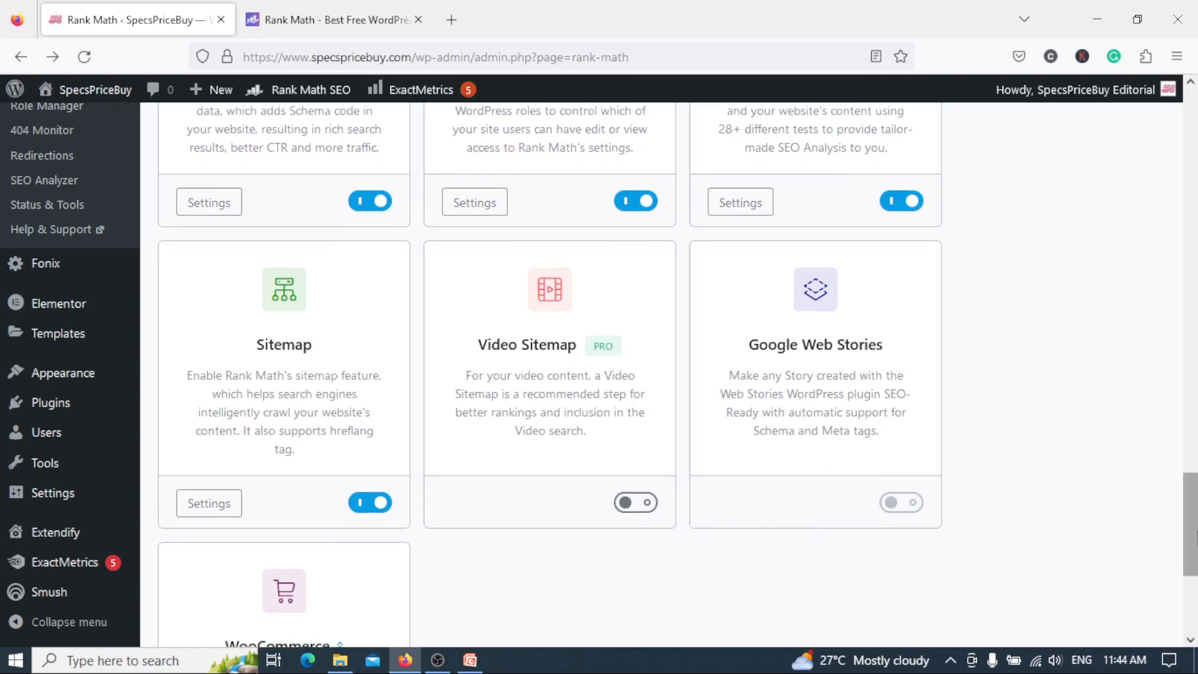
{"action": "scroll", "coordinate": [1193, 537], "scroll_direction": "down", "scroll_amount": 5}
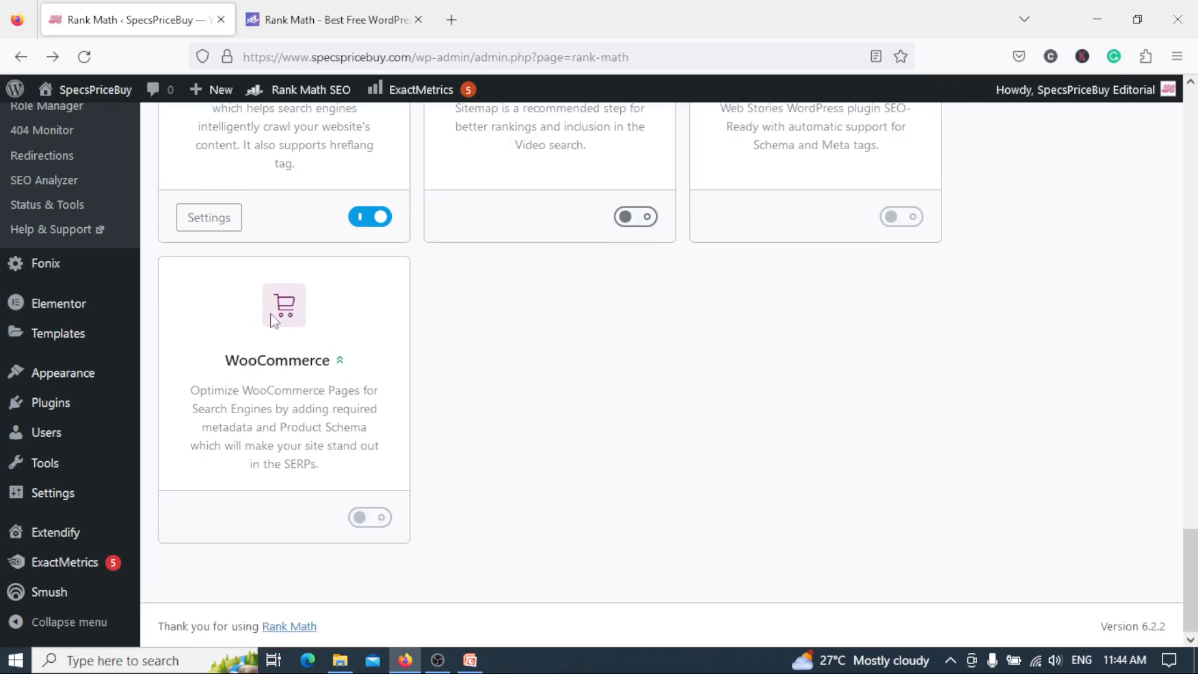
{"action": "left_click_drag", "start_coordinate": [1194, 538], "coordinate": [1195, 499]}
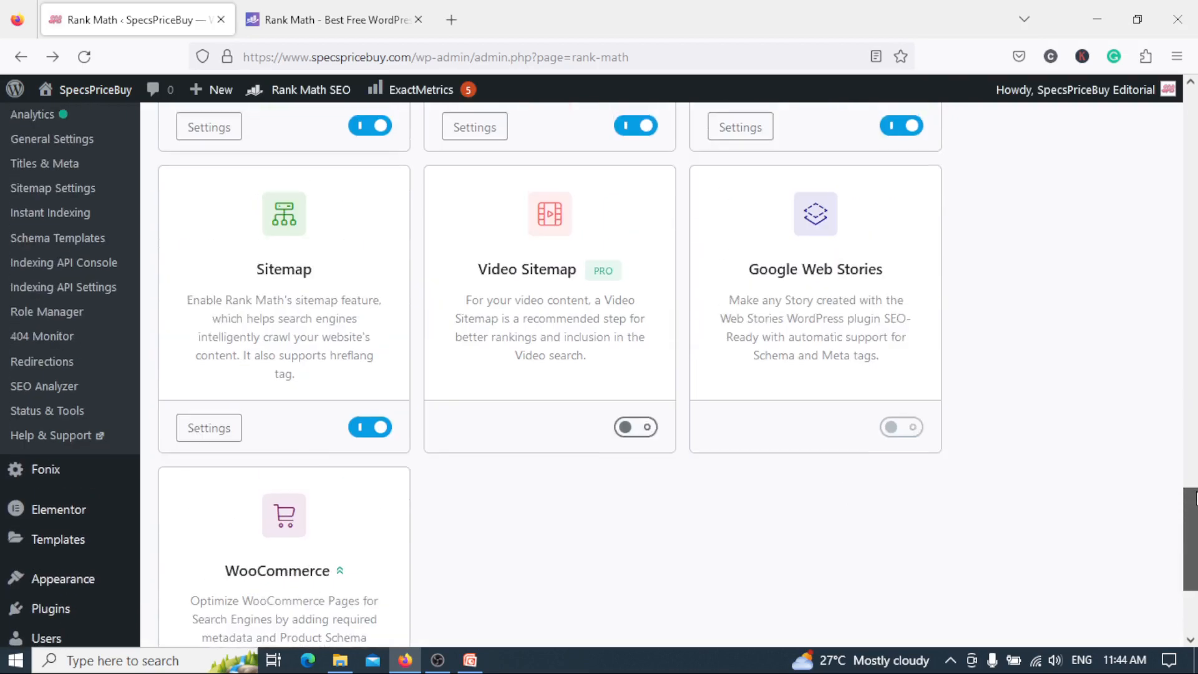
{"action": "left_click_drag", "start_coordinate": [1195, 499], "coordinate": [1196, 608]}
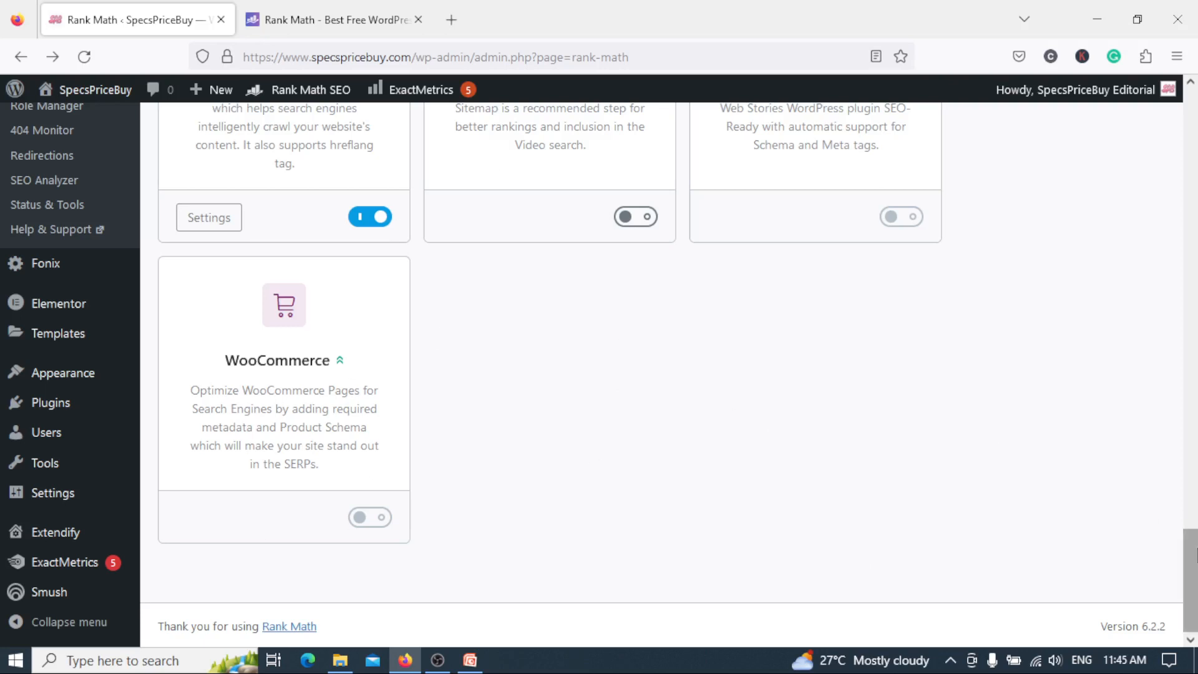
Go back over the module cards from WooCommerce to 404 Monitor and open Rank Math's Analytics page.
{"action": "left_click_drag", "start_coordinate": [1192, 574], "coordinate": [1191, 400]}
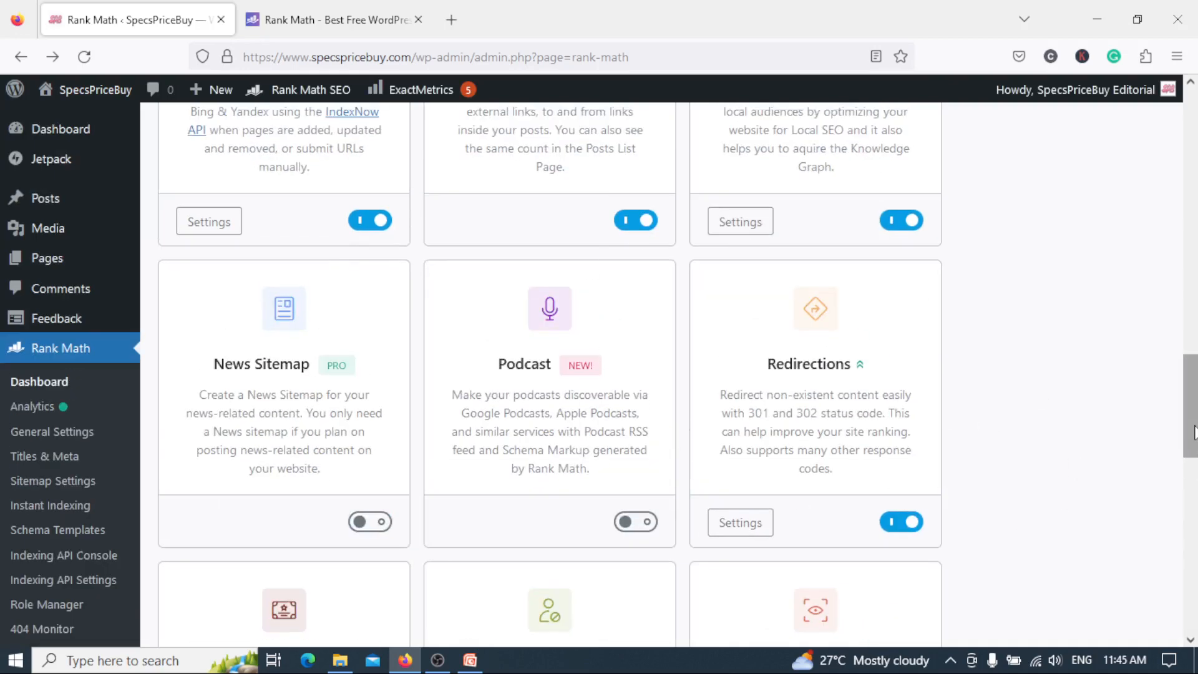
{"action": "left_click_drag", "start_coordinate": [1192, 437], "coordinate": [1193, 342]}
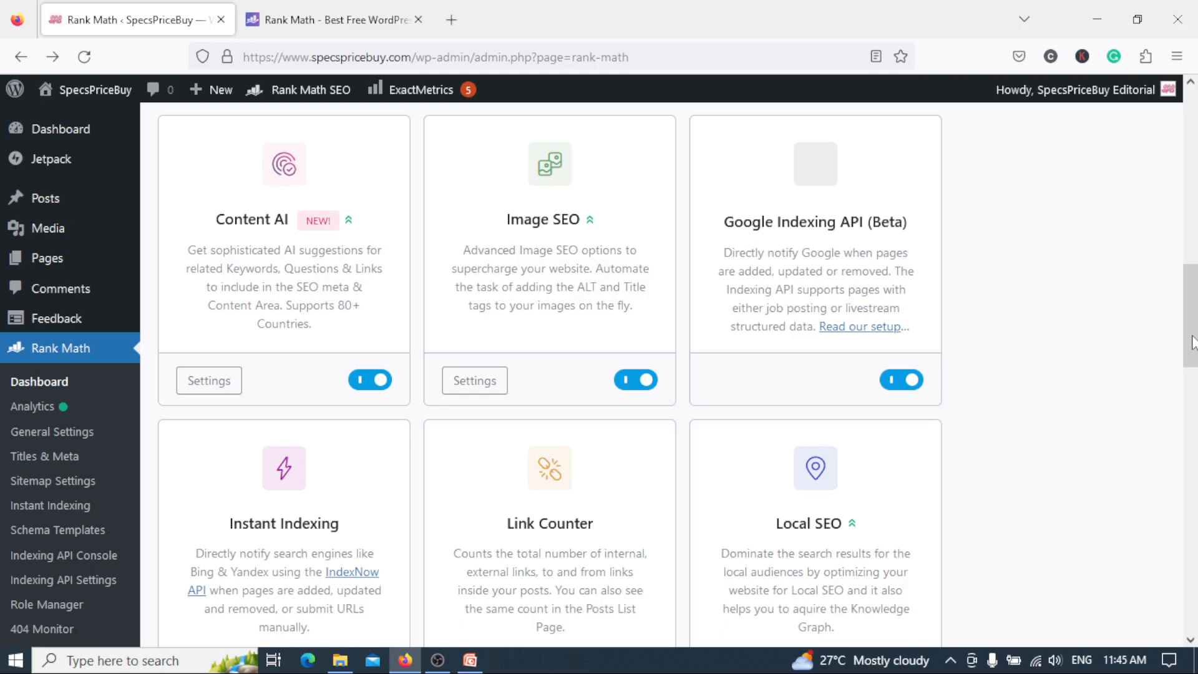
{"action": "left_click_drag", "start_coordinate": [1193, 341], "coordinate": [1195, 237]}
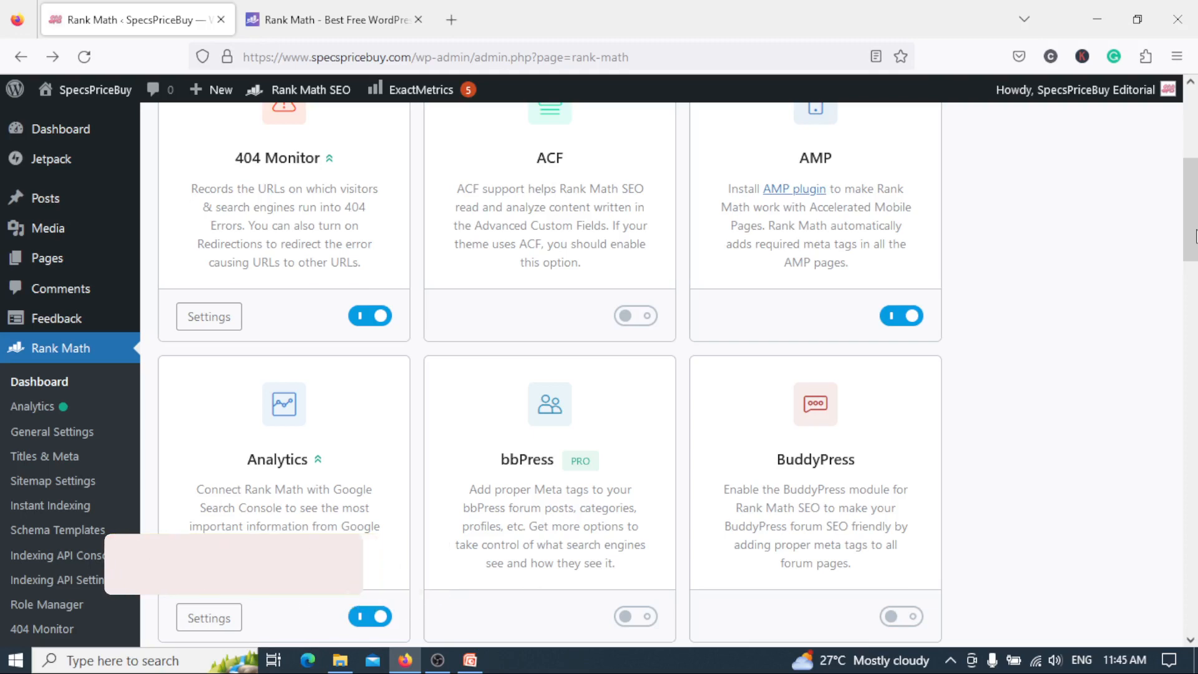
{"action": "mouse_move", "coordinate": [1195, 236]}
{"action": "left_mouse_down"}
{"action": "mouse_move", "coordinate": [1195, 224]}
{"action": "mouse_move", "coordinate": [1195, 272]}
{"action": "mouse_move", "coordinate": [1195, 252]}
{"action": "left_mouse_up"}
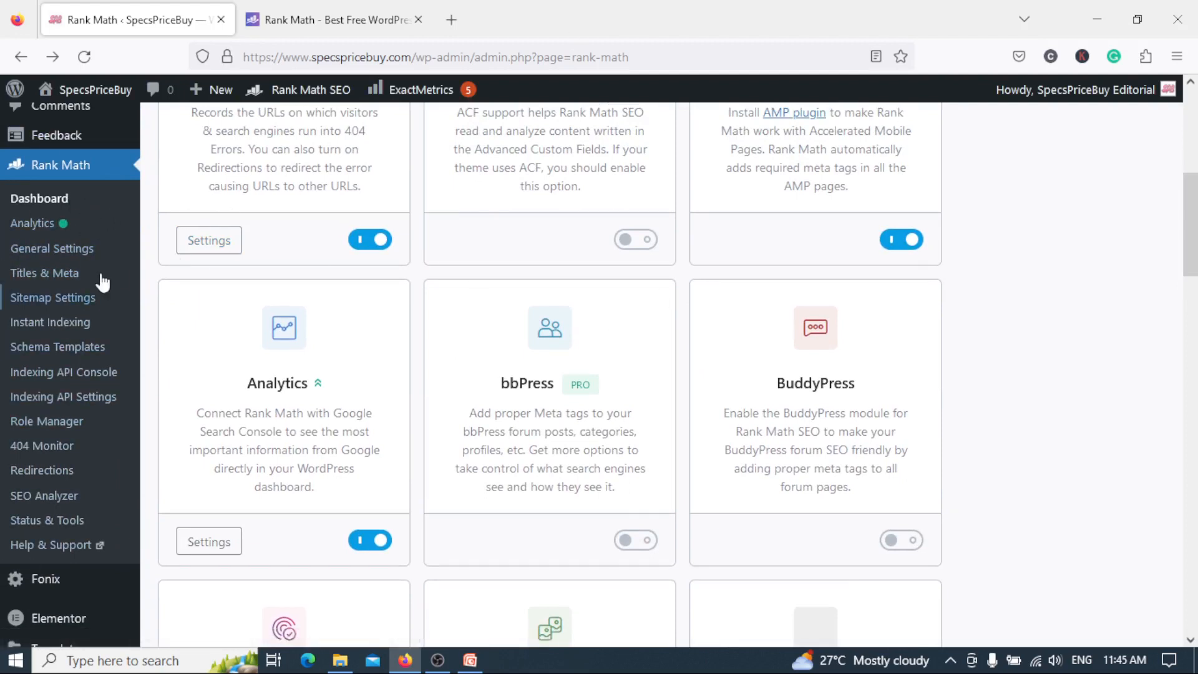
{"action": "left_click", "coordinate": [32, 223]}
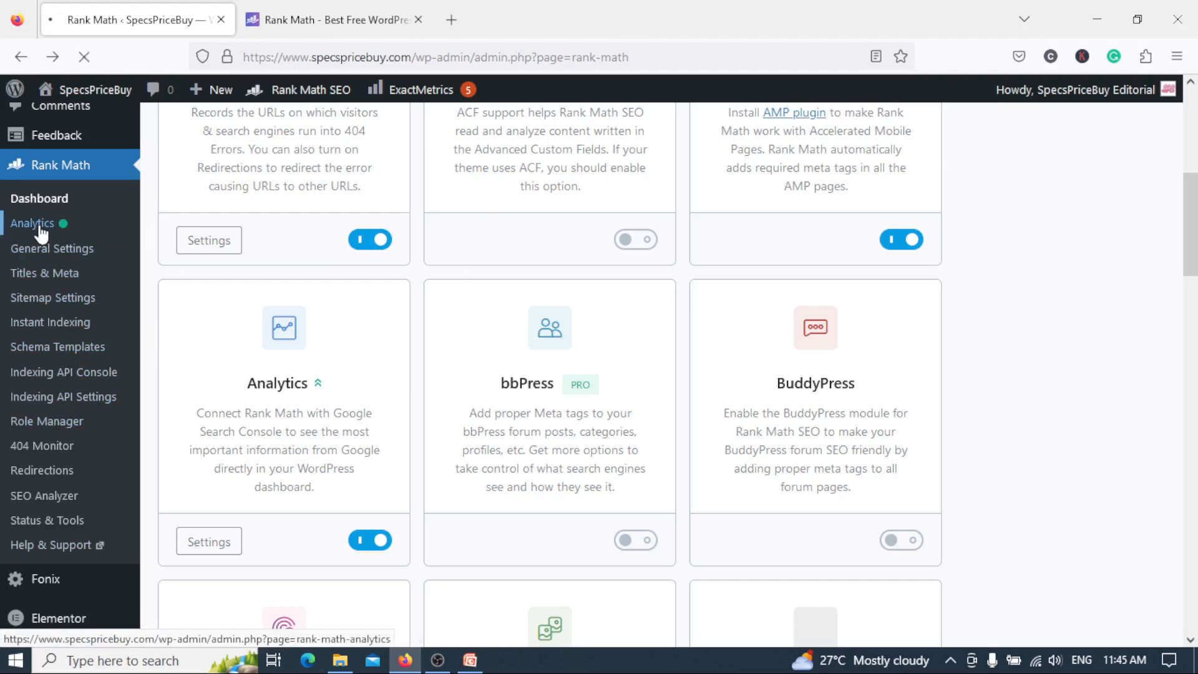
Switch to the Rank Math website, open the account page and look over its Product Downloads section.
{"action": "left_click", "coordinate": [317, 20]}
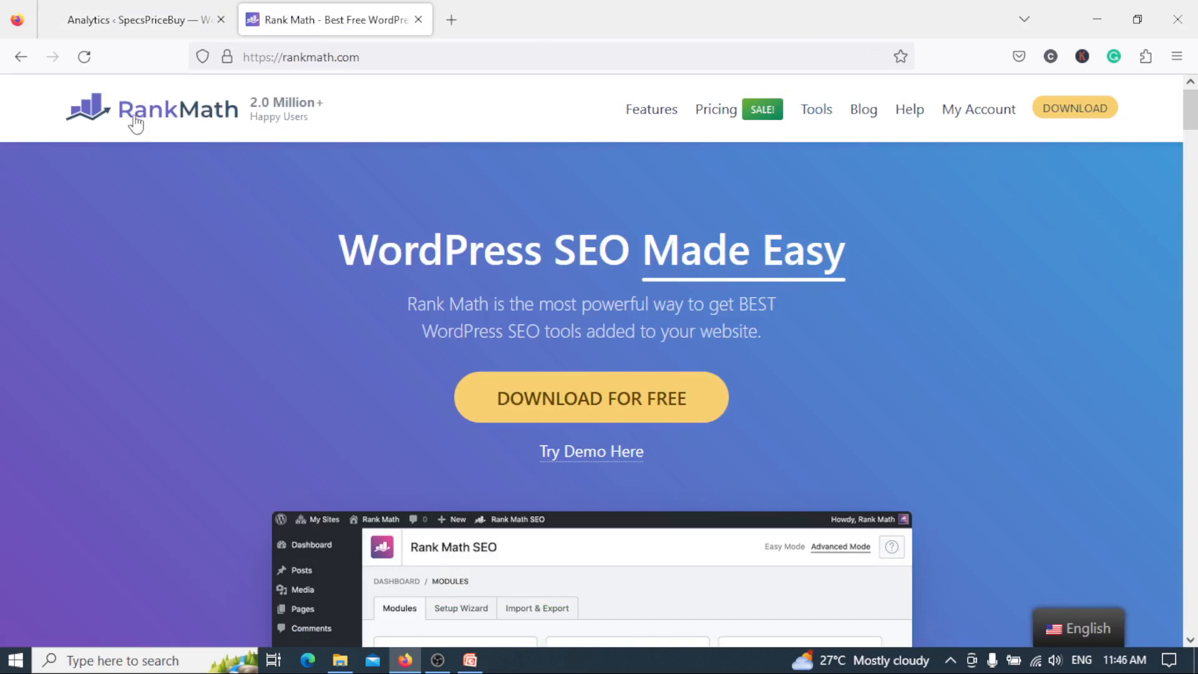
{"action": "left_click", "coordinate": [989, 107]}
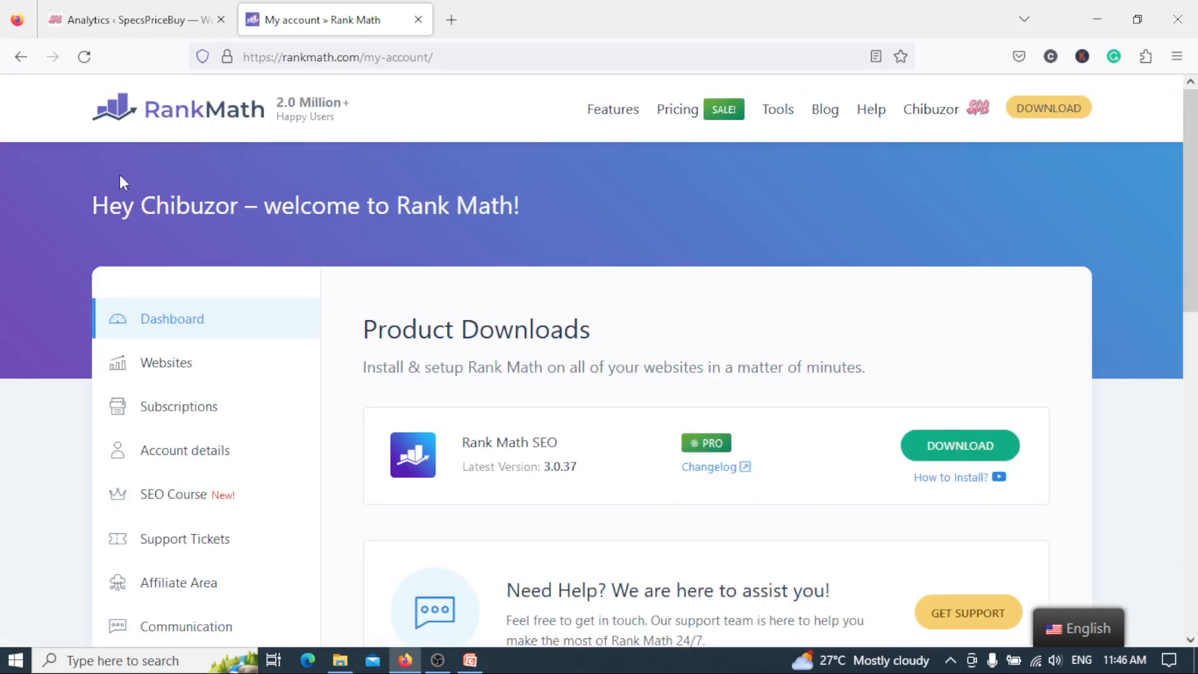
{"action": "scroll", "coordinate": [1082, 218], "scroll_direction": "down", "scroll_amount": 2}
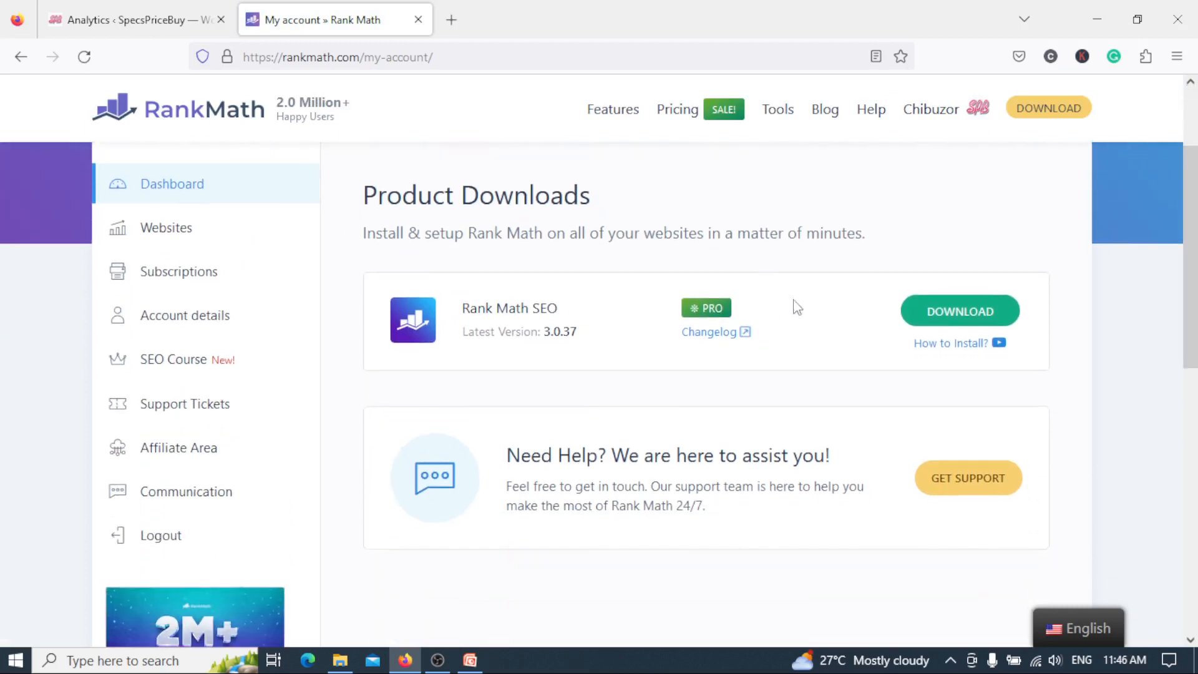
Return to the WordPress admin and examine the Analytics dashboard's optimization score, search traffic, keywords, keyword positions and Top 5 Winning Posts.
{"action": "left_click", "coordinate": [137, 28]}
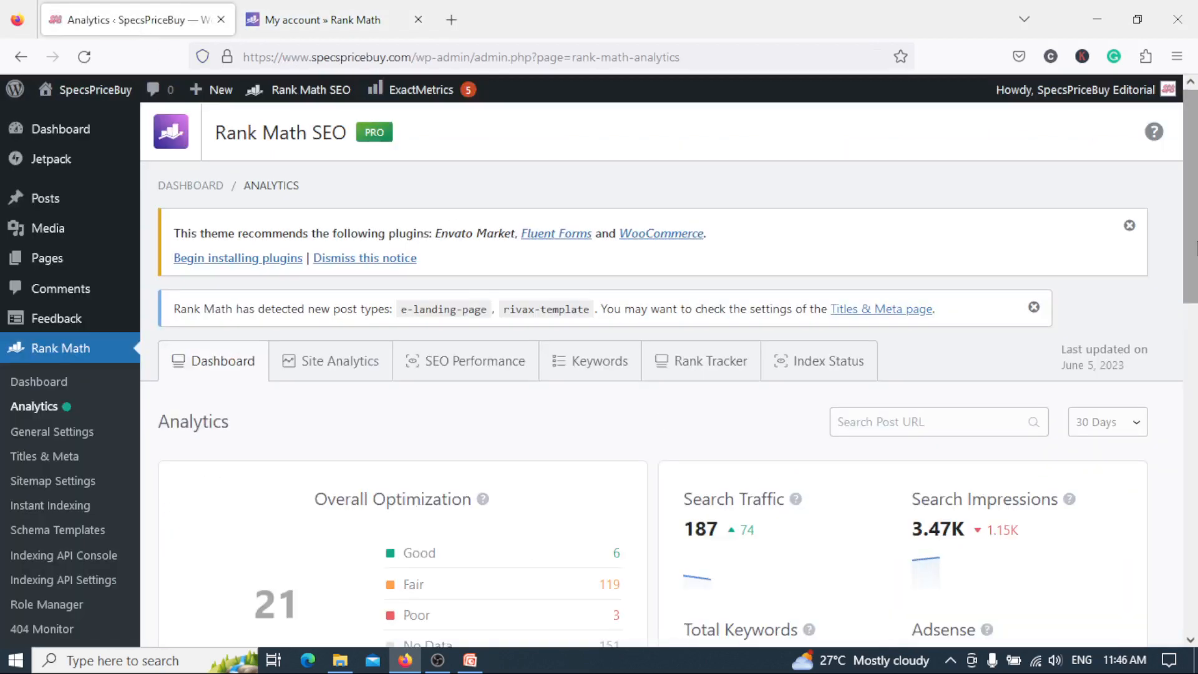
{"action": "scroll", "coordinate": [1185, 244], "scroll_direction": "down", "scroll_amount": 3}
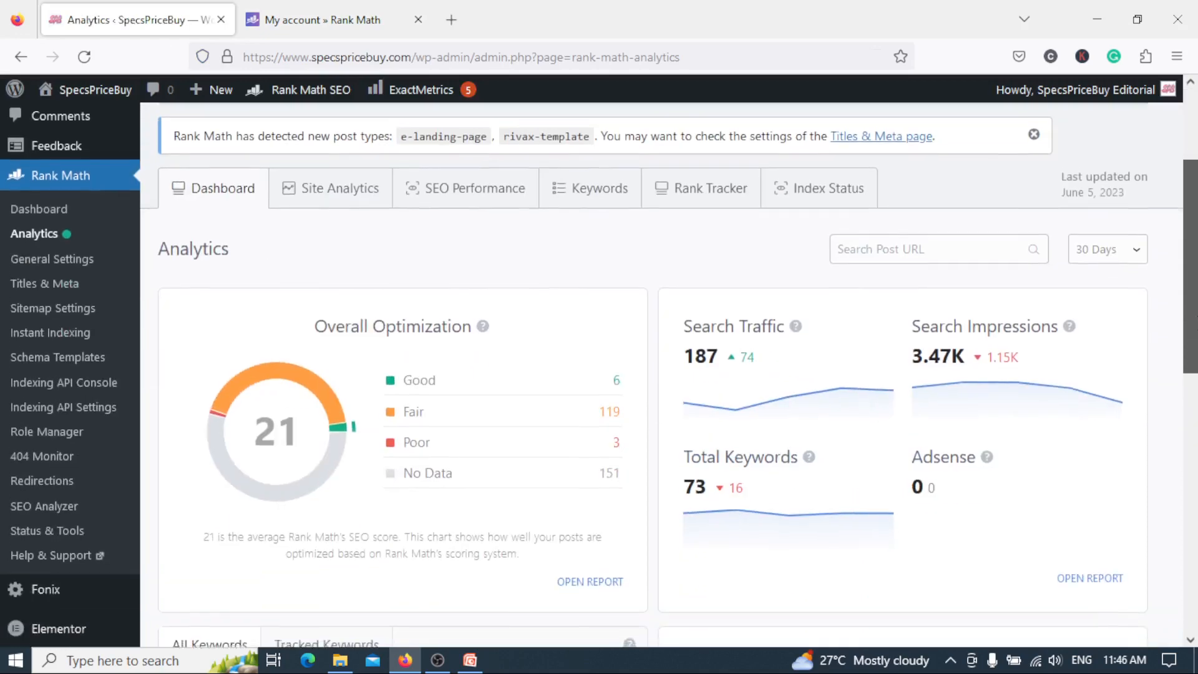
{"action": "scroll", "coordinate": [1185, 334], "scroll_direction": "down", "scroll_amount": 1}
{"action": "scroll", "coordinate": [1195, 334], "scroll_direction": "down", "scroll_amount": 1}
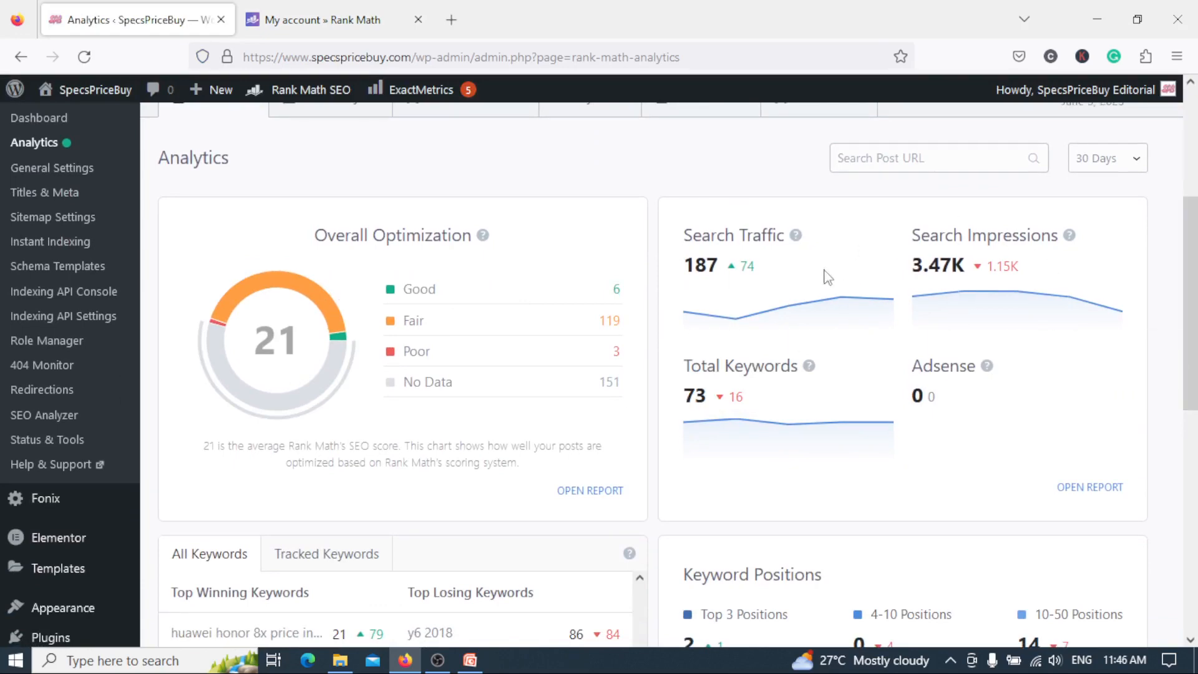
{"action": "scroll", "coordinate": [1196, 337], "scroll_direction": "down", "scroll_amount": 5}
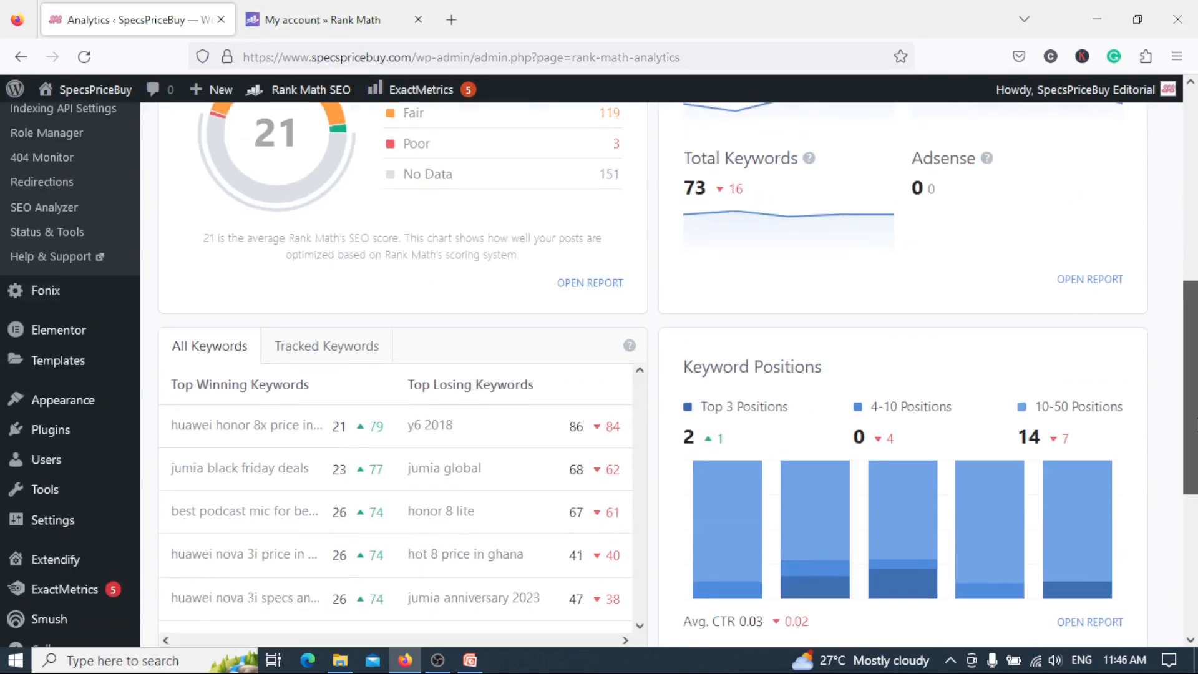
{"action": "scroll", "coordinate": [1194, 467], "scroll_direction": "down", "scroll_amount": 1}
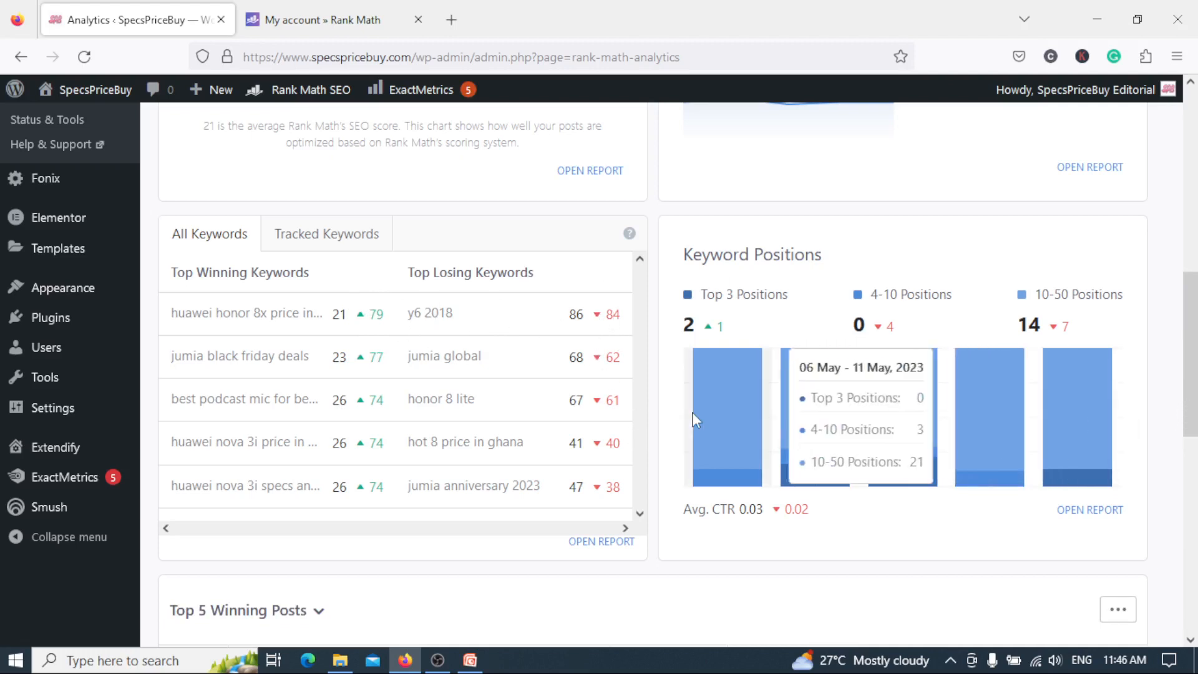
{"action": "left_click_drag", "start_coordinate": [1196, 399], "coordinate": [1196, 536]}
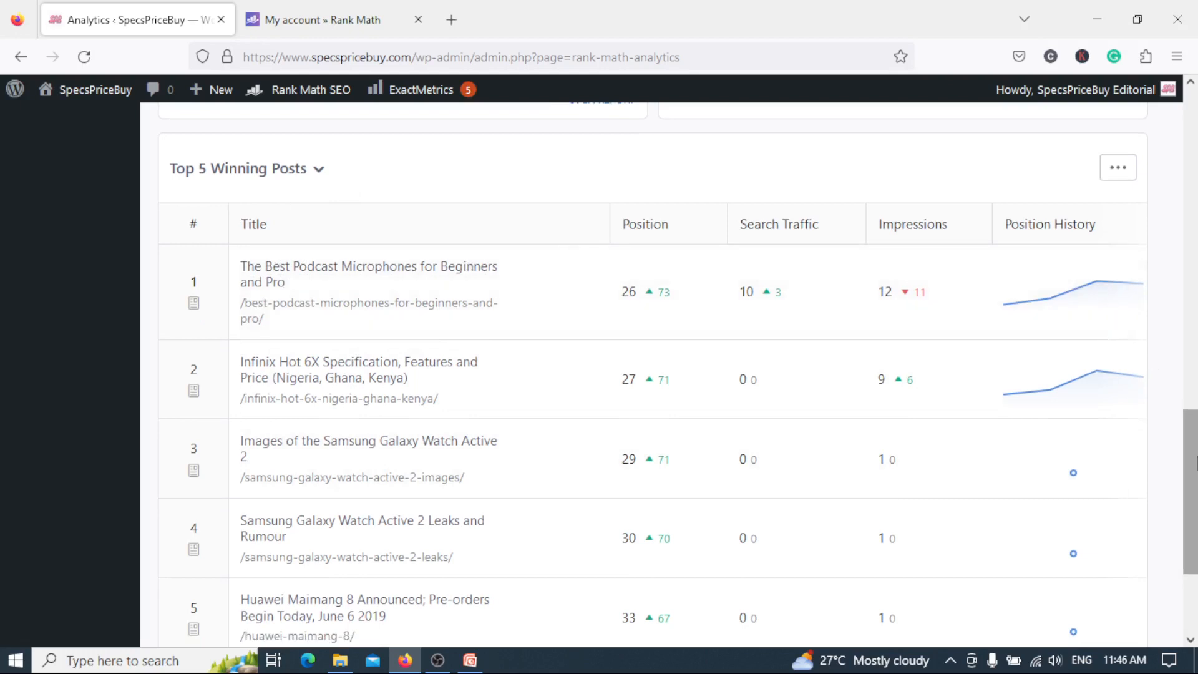
{"action": "mouse_move", "coordinate": [1191, 437]}
{"action": "left_mouse_down"}
{"action": "mouse_move", "coordinate": [1191, 463]}
{"action": "mouse_move", "coordinate": [1195, 451]}
{"action": "left_mouse_up"}
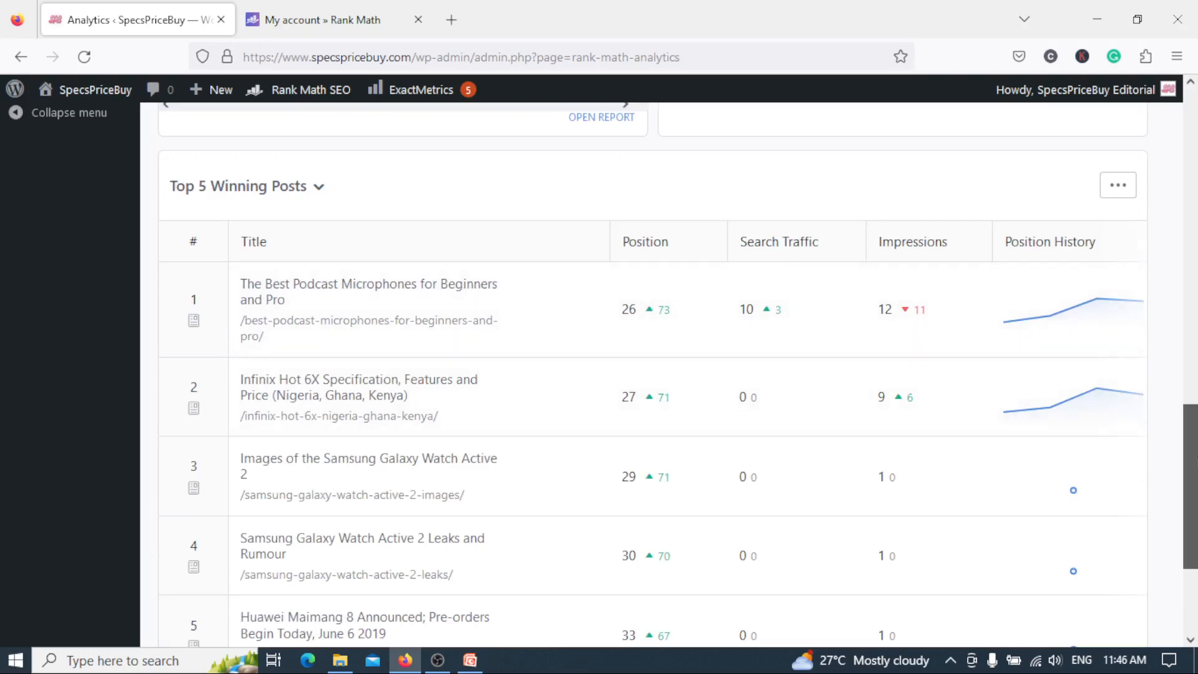
{"action": "left_click_drag", "start_coordinate": [1192, 487], "coordinate": [1197, 178]}
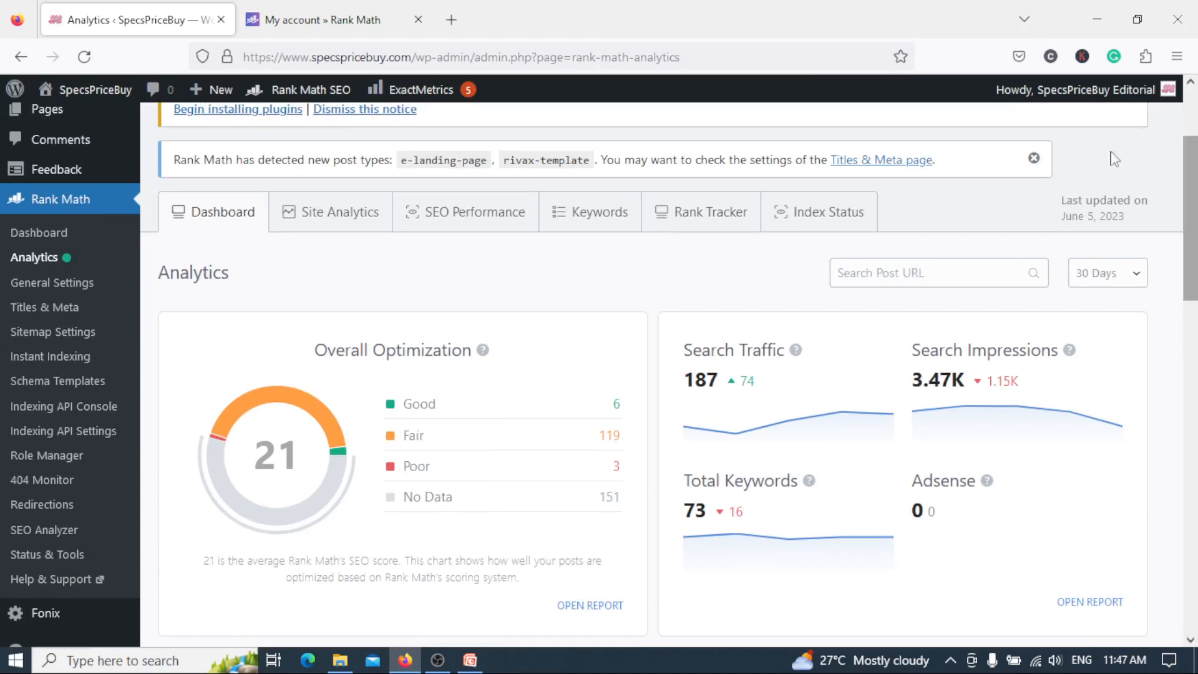
Open Rank Math's General Settings and review the Links options such as Strip Category Base and Redirect Attachments.
{"action": "left_click", "coordinate": [67, 286]}
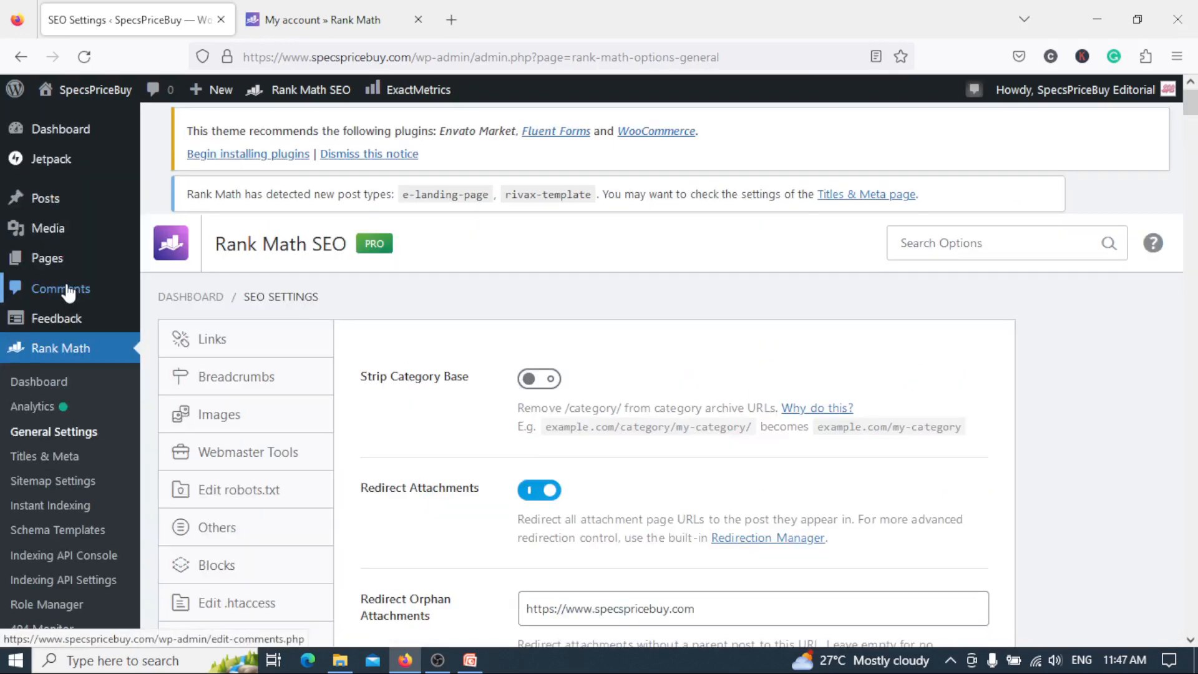
{"action": "left_click_drag", "start_coordinate": [1191, 185], "coordinate": [1194, 286]}
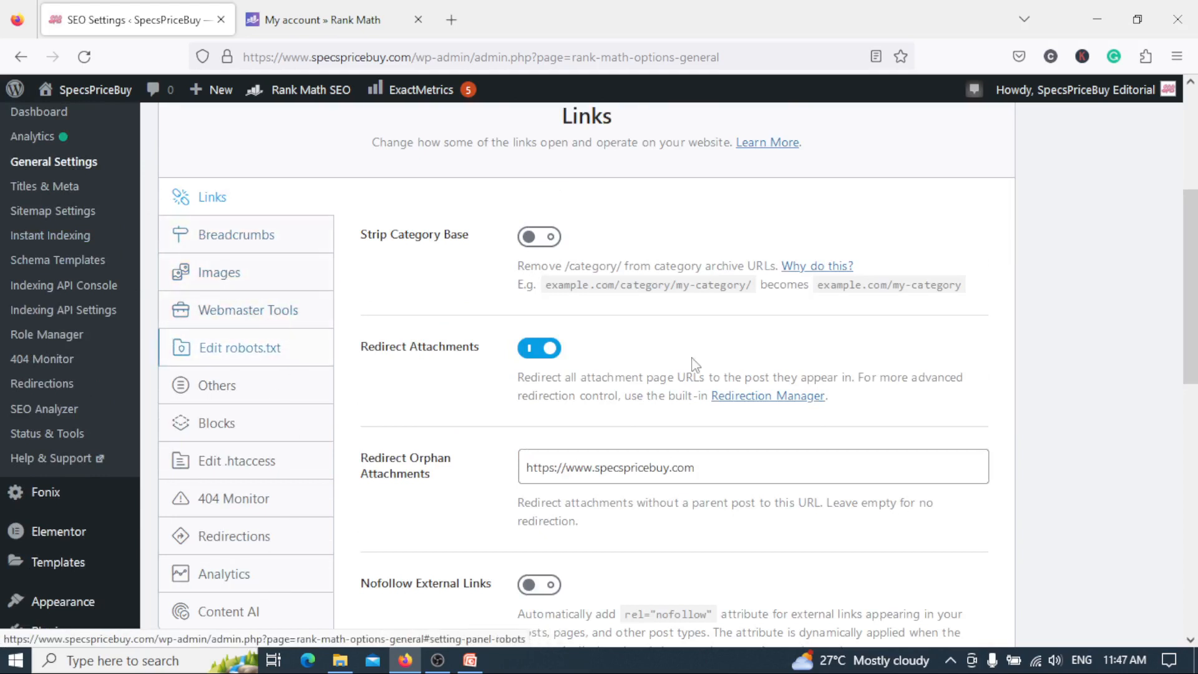
{"action": "mouse_move", "coordinate": [1196, 280]}
{"action": "left_mouse_down"}
{"action": "mouse_move", "coordinate": [1196, 311]}
{"action": "mouse_move", "coordinate": [1196, 219]}
{"action": "mouse_move", "coordinate": [1196, 502]}
{"action": "mouse_move", "coordinate": [1196, 229]}
{"action": "mouse_move", "coordinate": [1196, 277]}
{"action": "left_mouse_up"}
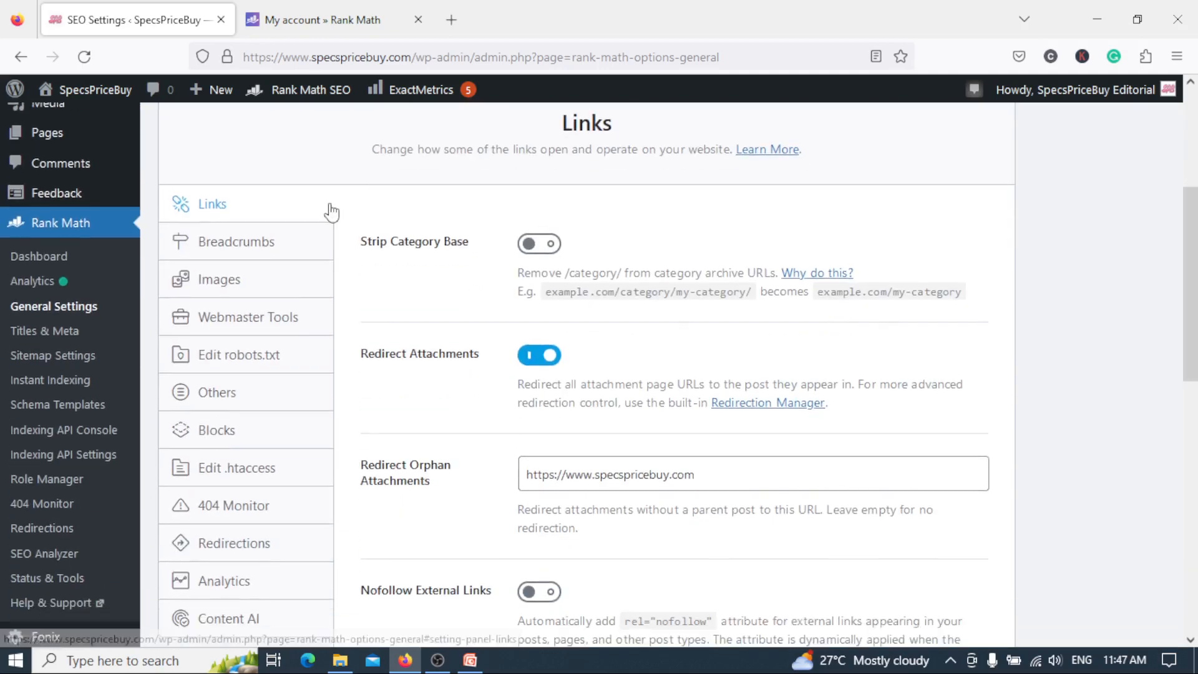
Open the Breadcrumbs settings and review the template code, separator character and homepage link options.
{"action": "left_click", "coordinate": [283, 250]}
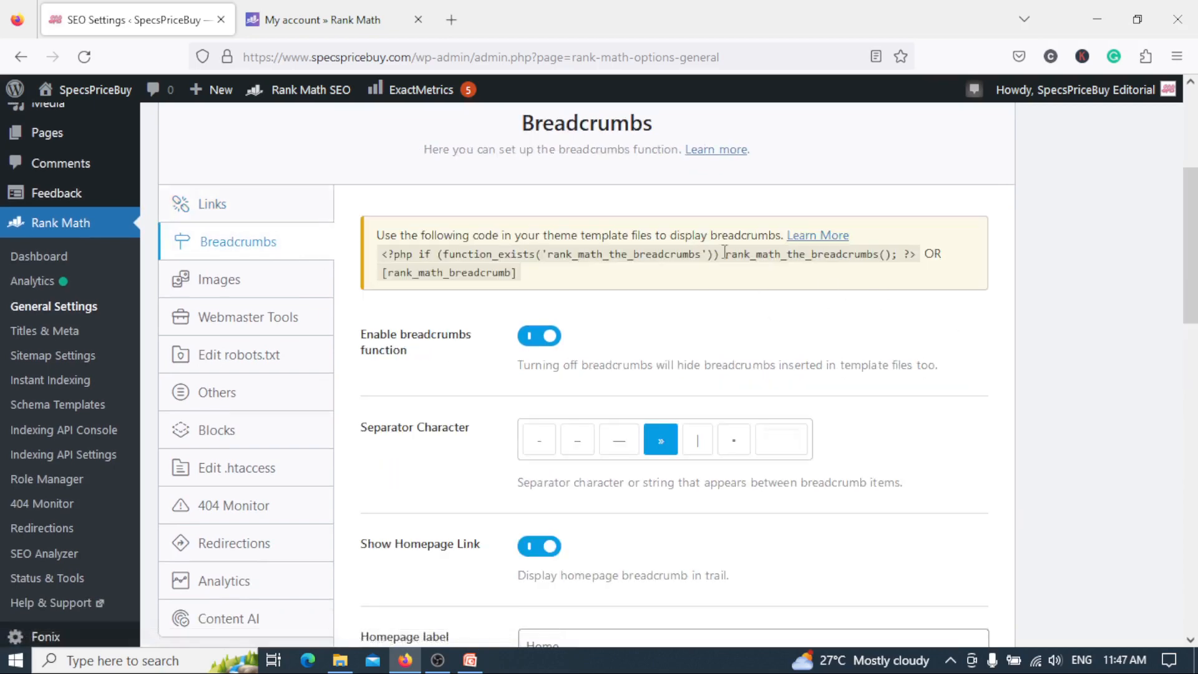
{"action": "mouse_move", "coordinate": [1196, 271]}
{"action": "left_mouse_down"}
{"action": "mouse_move", "coordinate": [1195, 318]}
{"action": "mouse_move", "coordinate": [1193, 284]}
{"action": "left_mouse_up"}
{"action": "scroll", "coordinate": [1196, 281], "scroll_direction": "down", "scroll_amount": 3}
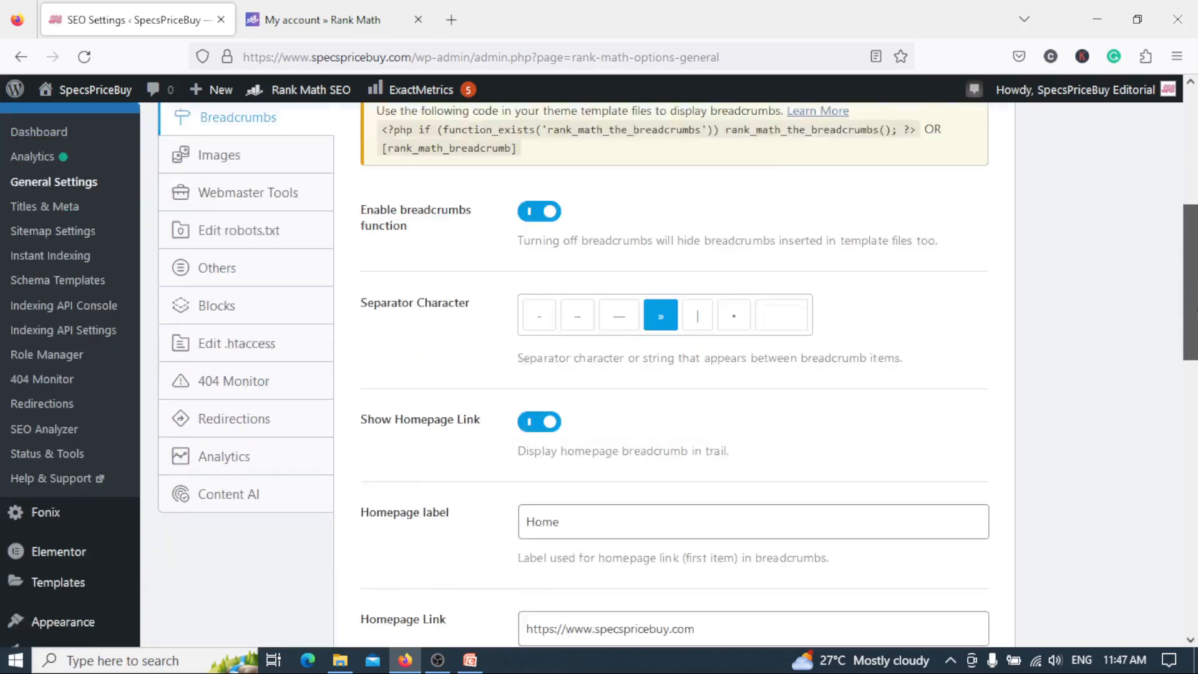
{"action": "scroll", "coordinate": [1196, 318], "scroll_direction": "up", "scroll_amount": 4}
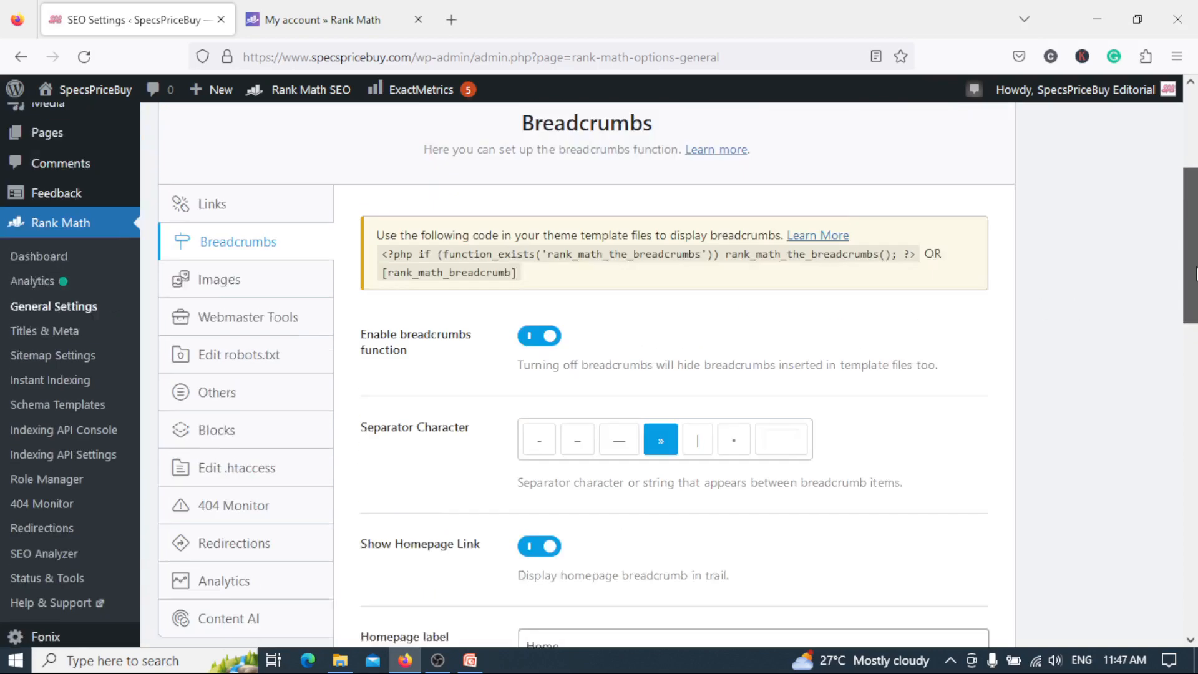
Open the Images settings and review the missing ALT, TITLE, caption and description options, the casing options and Replacements.
{"action": "left_click", "coordinate": [275, 302]}
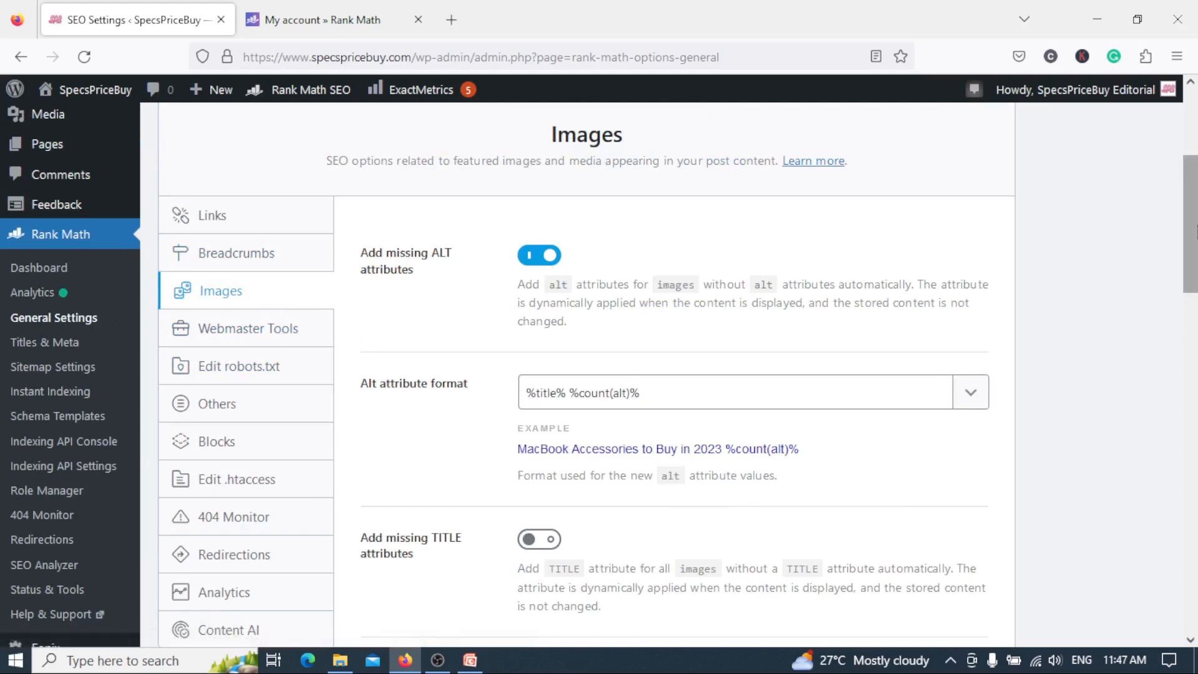
{"action": "scroll", "coordinate": [1191, 250], "scroll_direction": "down", "scroll_amount": 1}
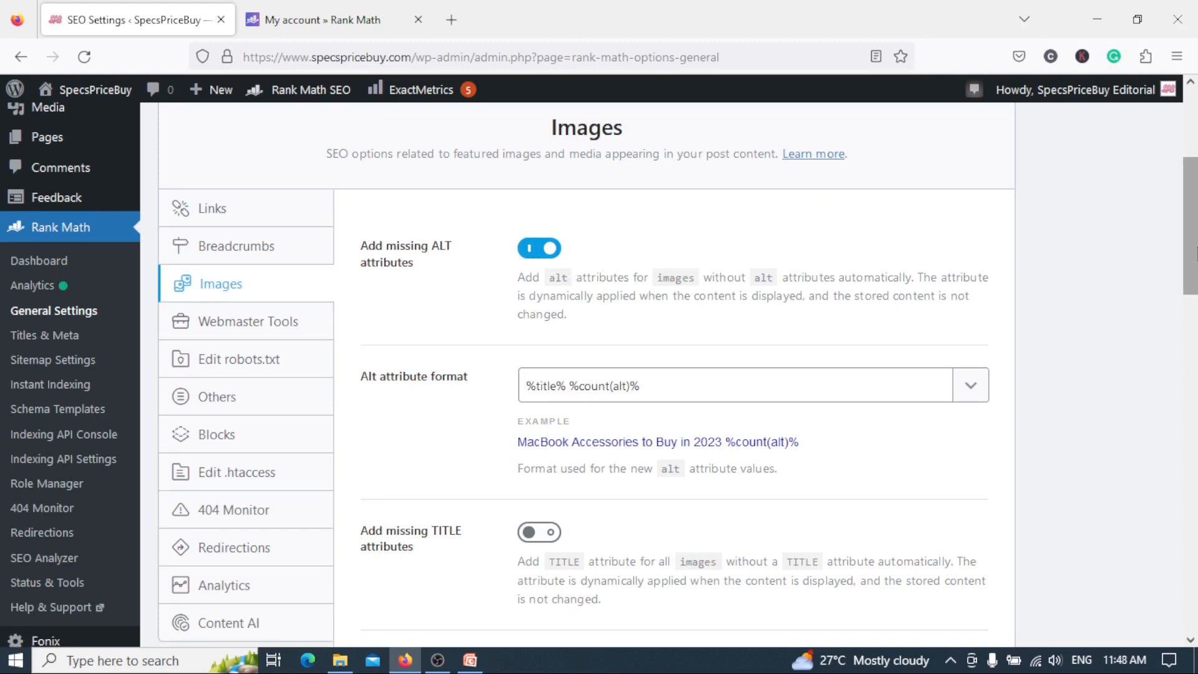
{"action": "scroll", "coordinate": [1194, 250], "scroll_direction": "down", "scroll_amount": 2}
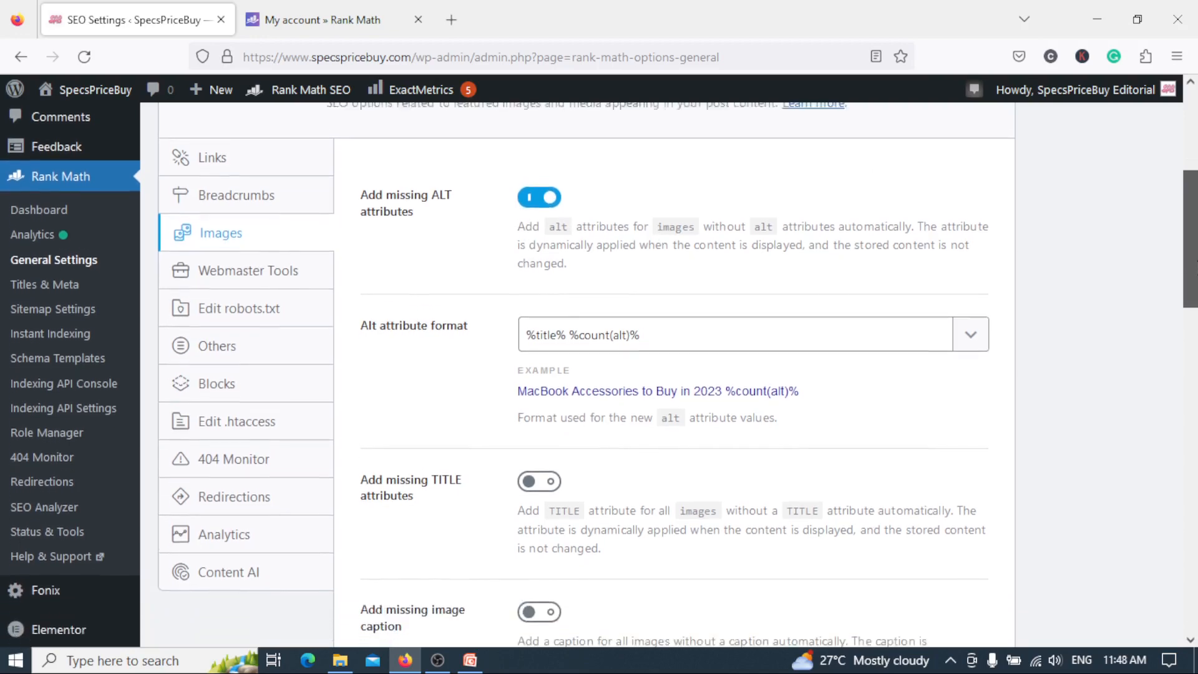
{"action": "scroll", "coordinate": [1190, 249], "scroll_direction": "down", "scroll_amount": 2}
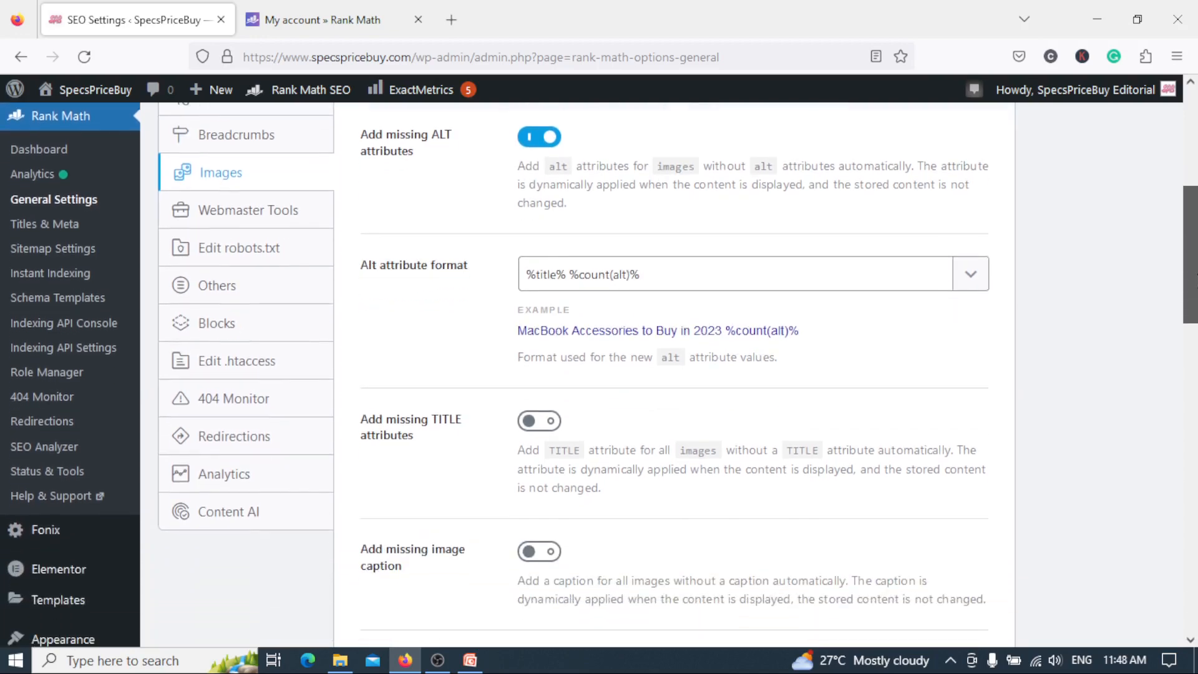
{"action": "left_click", "coordinate": [653, 277]}
{"action": "scroll", "coordinate": [1188, 249], "scroll_direction": "up", "scroll_amount": 2}
{"action": "scroll", "coordinate": [1172, 227], "scroll_direction": "down", "scroll_amount": 4}
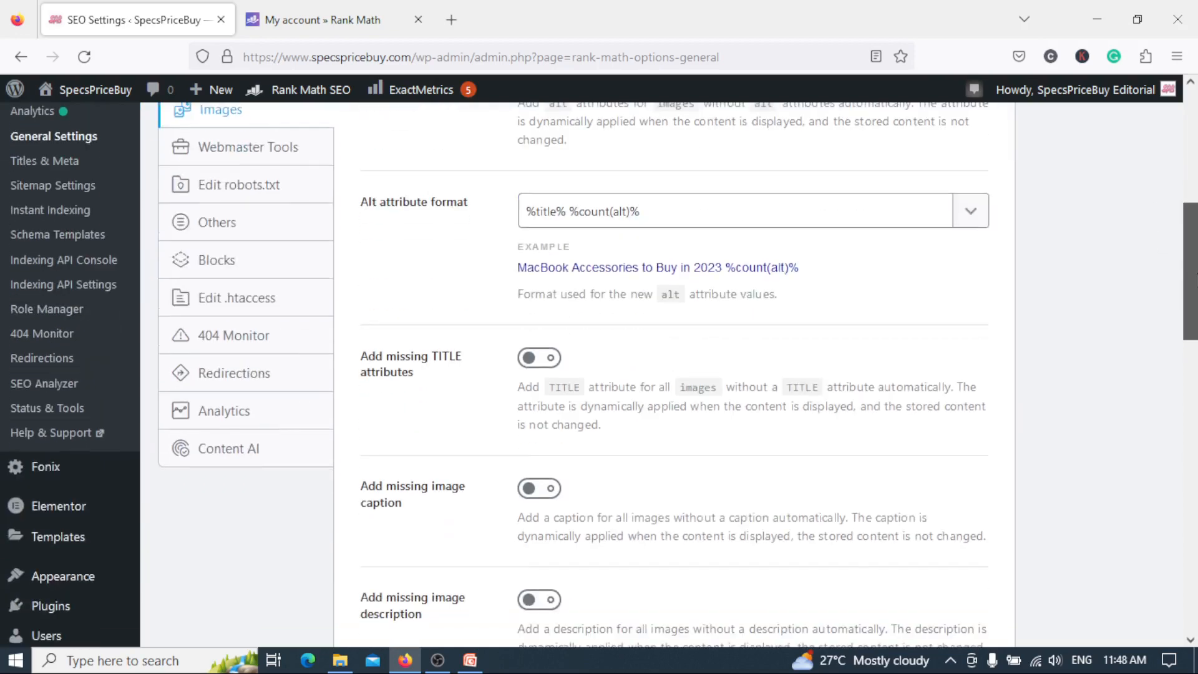
{"action": "scroll", "coordinate": [1190, 299], "scroll_direction": "down", "scroll_amount": 8}
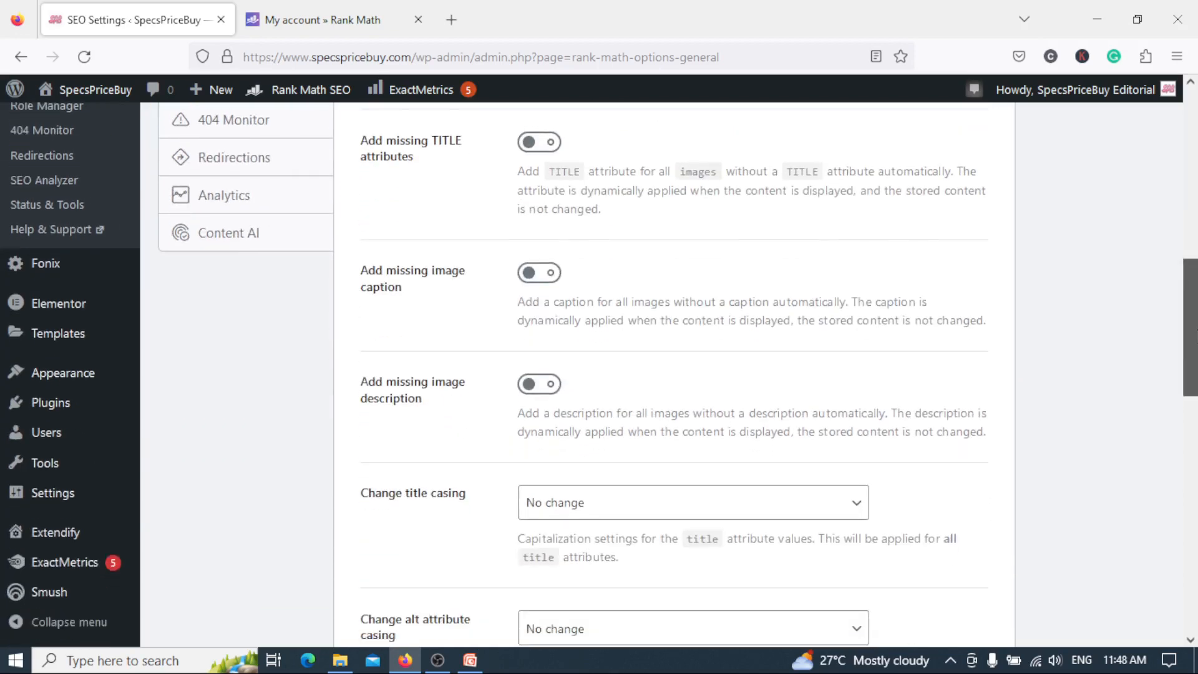
{"action": "left_click_drag", "start_coordinate": [1195, 432], "coordinate": [1194, 528]}
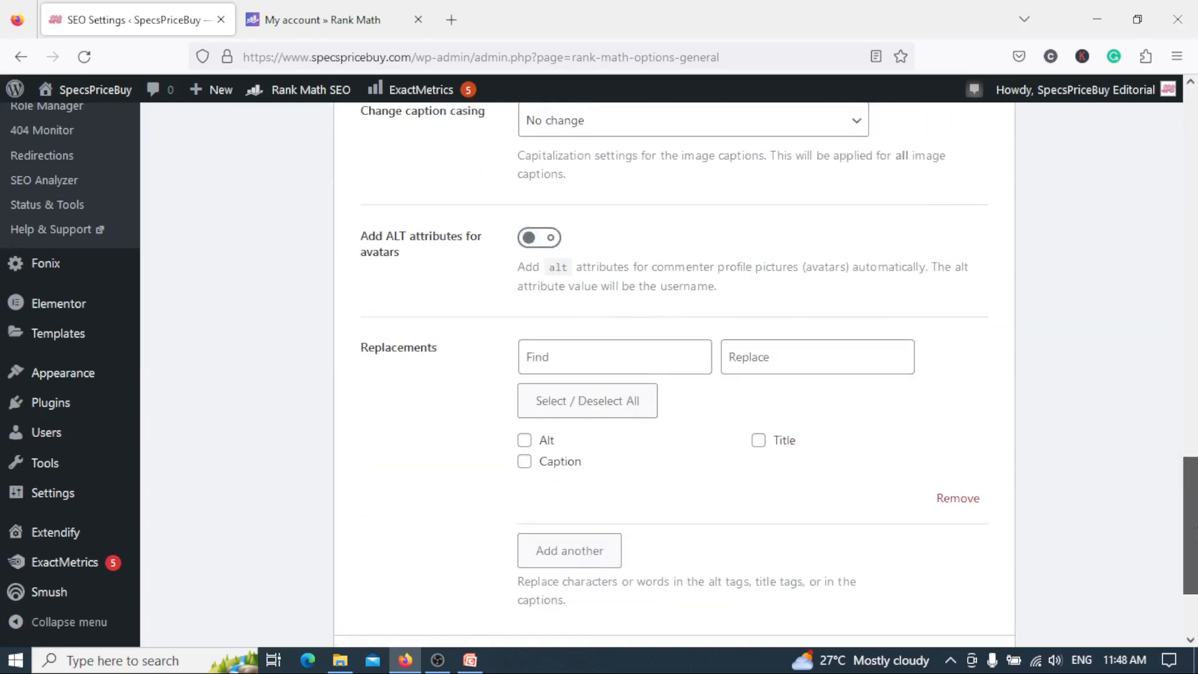
{"action": "left_click_drag", "start_coordinate": [1195, 528], "coordinate": [1195, 212]}
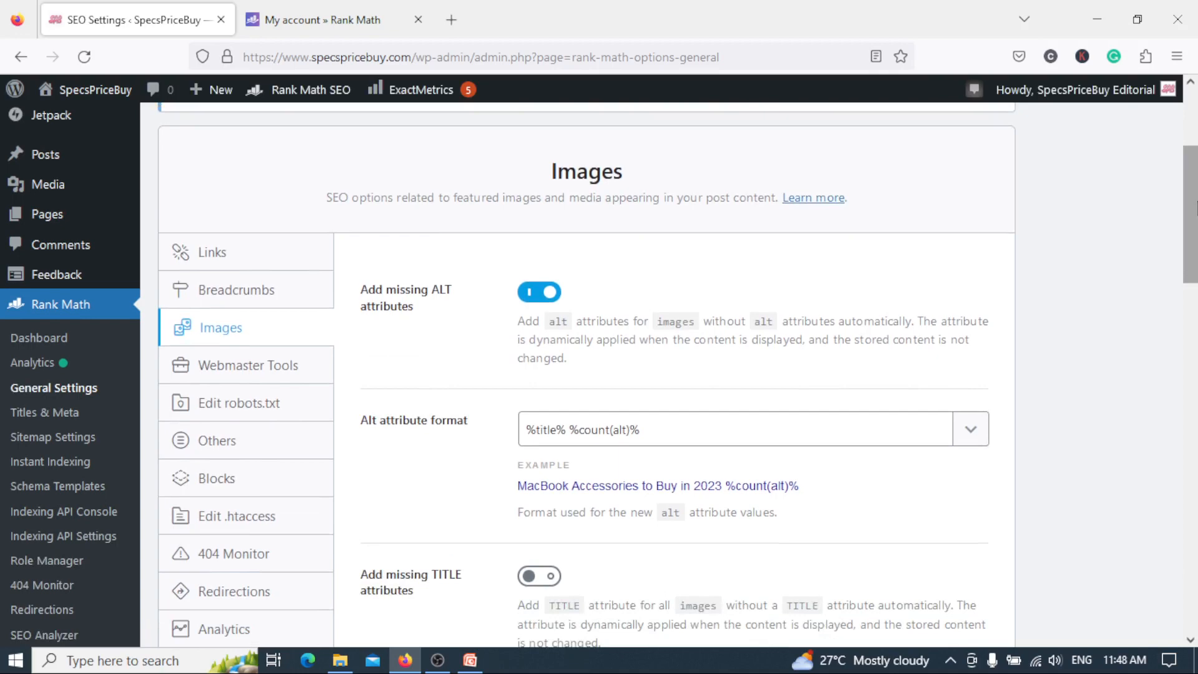
{"action": "left_click_drag", "start_coordinate": [1196, 209], "coordinate": [1195, 244]}
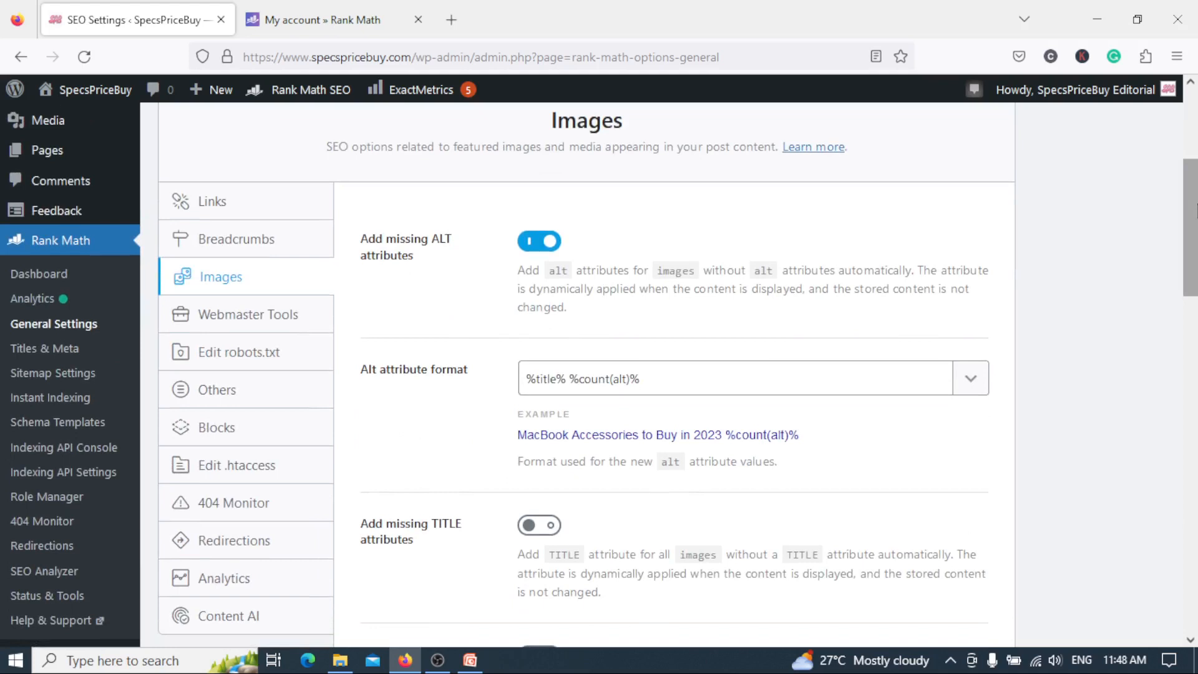
{"action": "left_click_drag", "start_coordinate": [1196, 211], "coordinate": [1195, 220]}
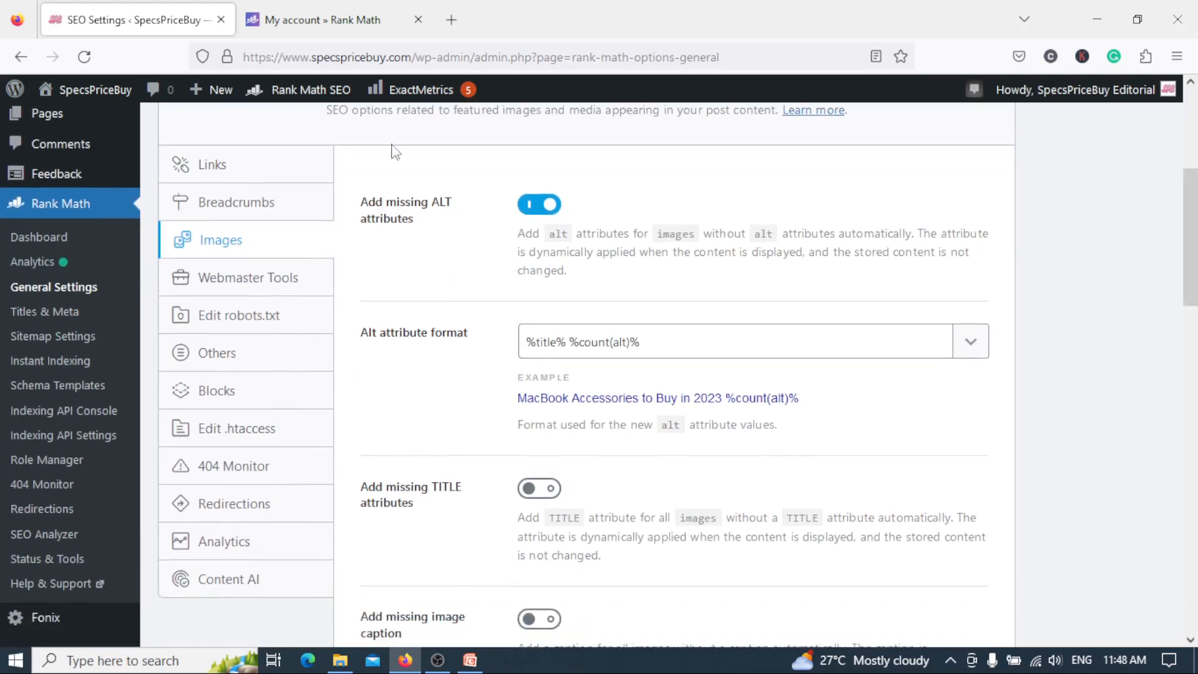
Open the Webmaster Tools settings and review the verification fields for Google Search Console, Bing, Baidu, Yandex, Pinterest and Norton Safe Web.
{"action": "left_click", "coordinate": [302, 280]}
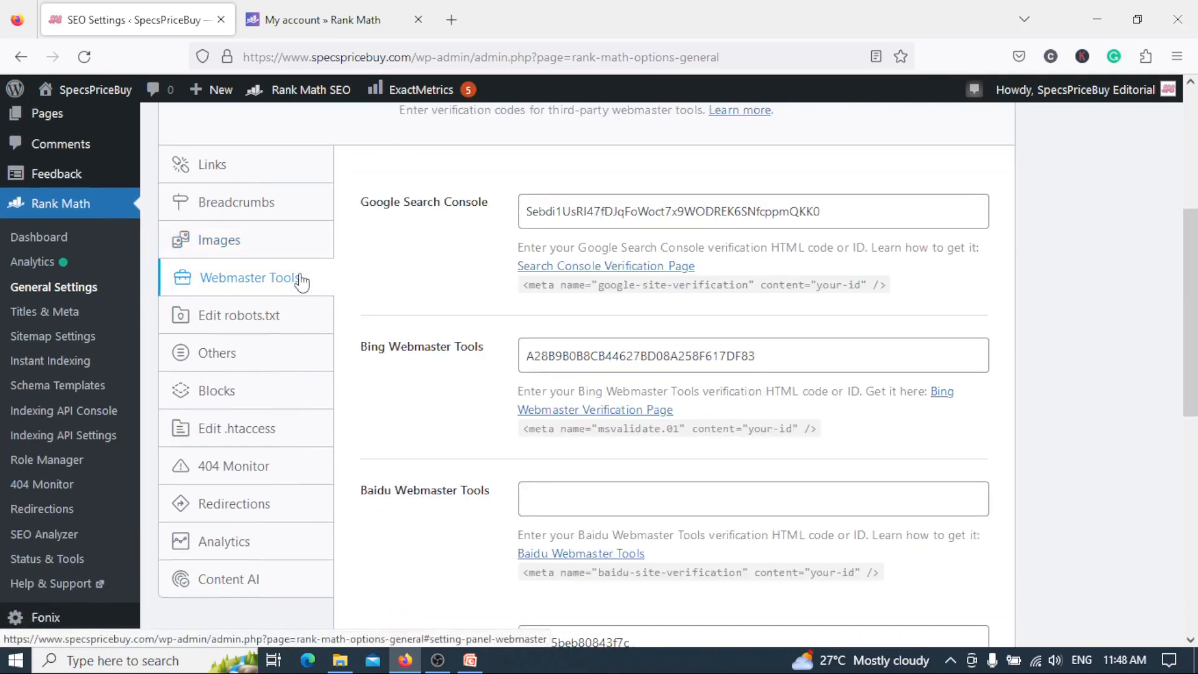
{"action": "left_click_drag", "start_coordinate": [1196, 274], "coordinate": [1194, 412]}
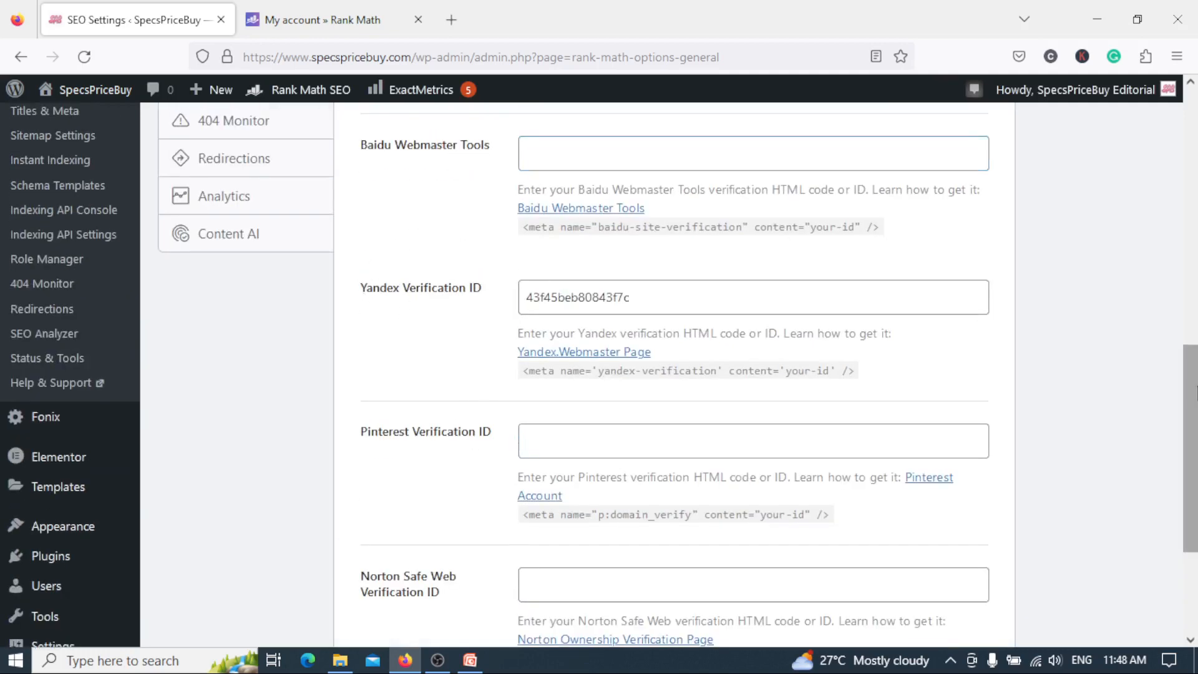
{"action": "left_click_drag", "start_coordinate": [1196, 351], "coordinate": [1196, 238]}
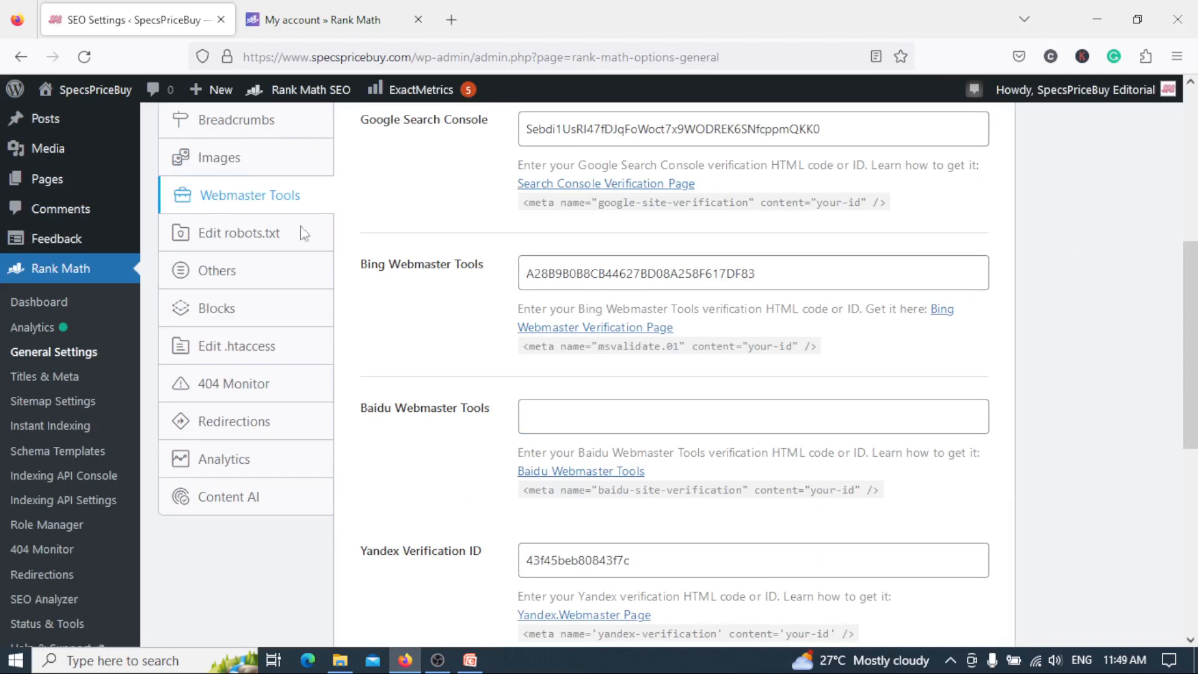
Look over the robots.txt editor and the Others settings, including Headless CMS Support, Show SEO Score to Visitors and the RSS content fields.
{"action": "left_click", "coordinate": [261, 243]}
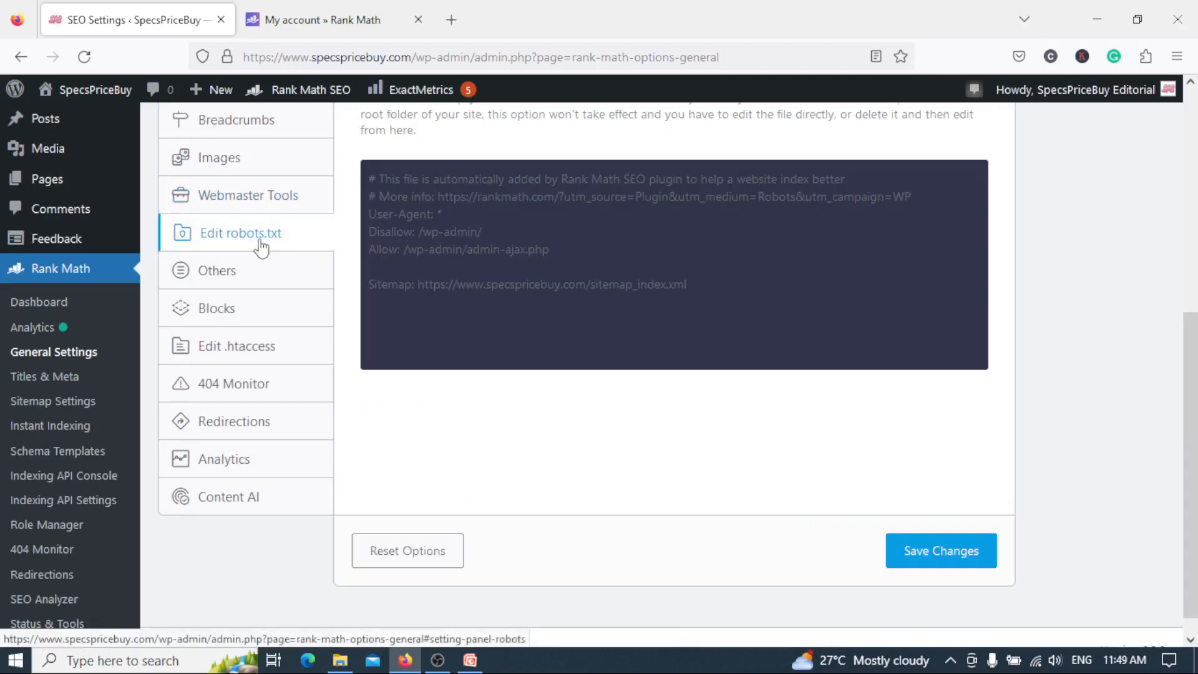
{"action": "mouse_move", "coordinate": [1193, 452]}
{"action": "left_mouse_down"}
{"action": "mouse_move", "coordinate": [1193, 271]}
{"action": "mouse_move", "coordinate": [1195, 455]}
{"action": "left_mouse_up"}
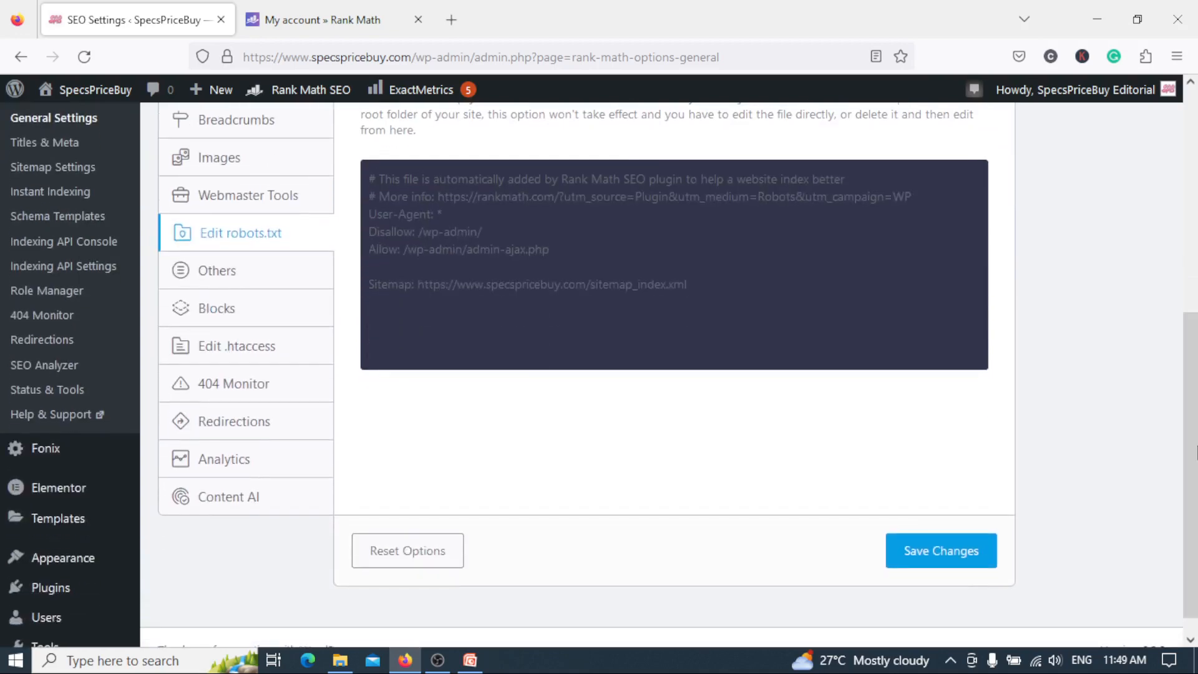
{"action": "left_click", "coordinate": [216, 273]}
{"action": "scroll", "coordinate": [919, 385], "scroll_direction": "up", "scroll_amount": 6}
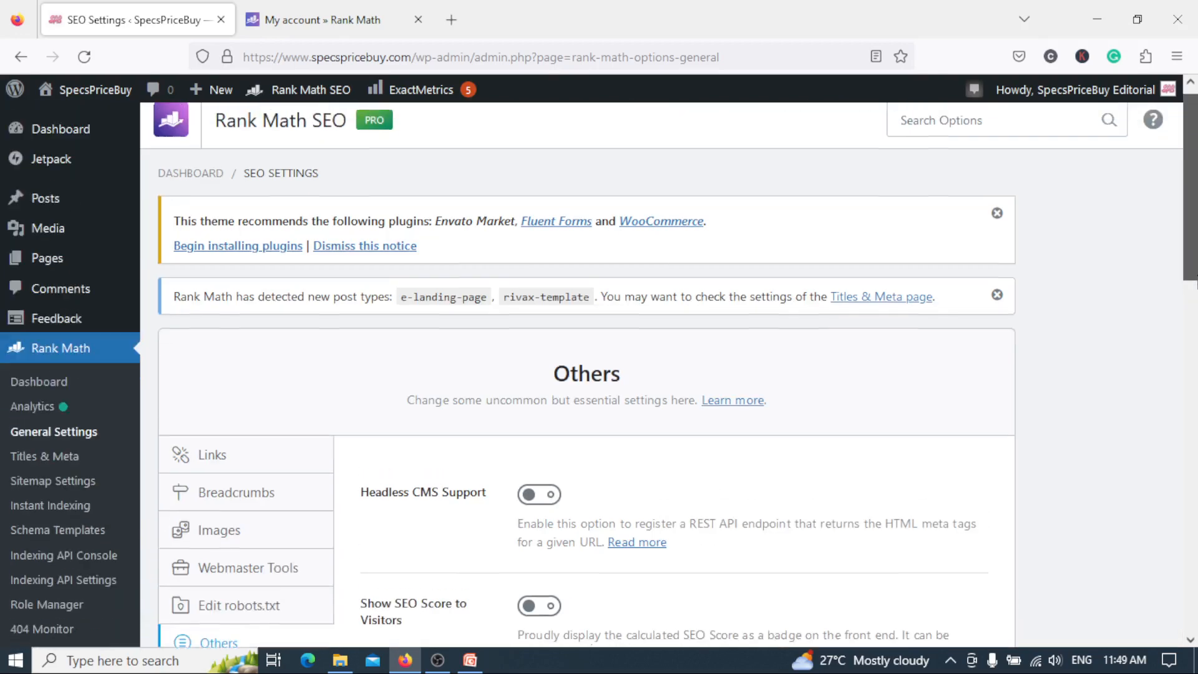
{"action": "left_click_drag", "start_coordinate": [1196, 284], "coordinate": [1195, 414]}
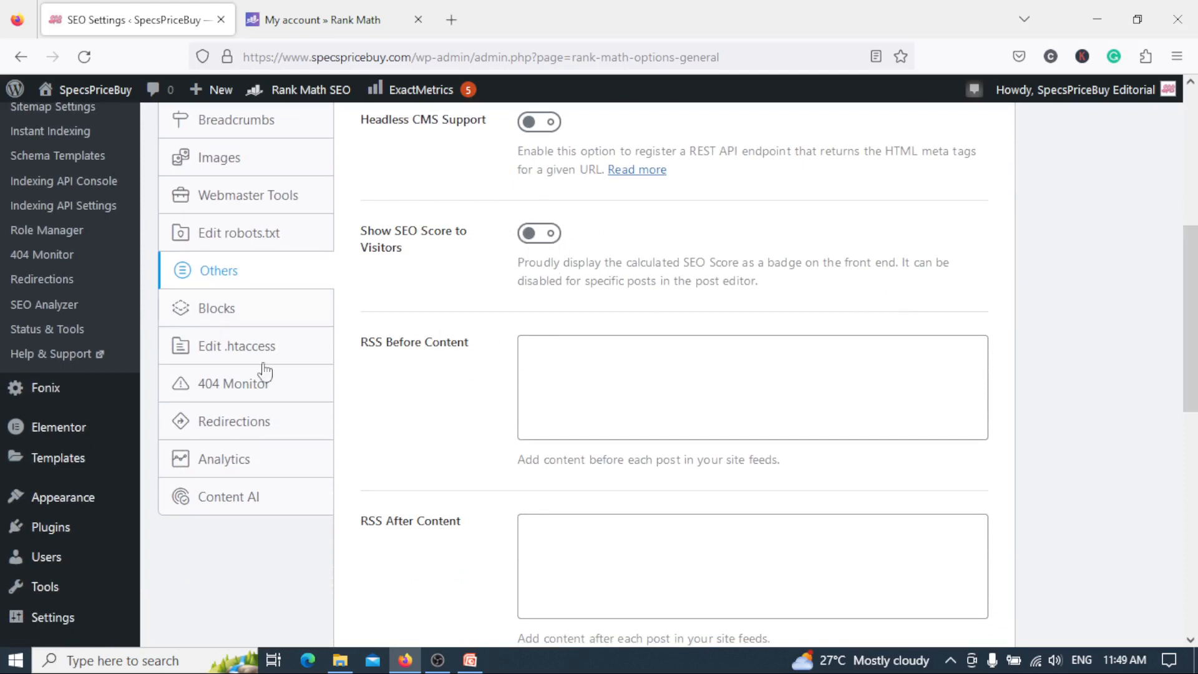
Open the Blocks settings and review the Table of Contents title, list style and excluded headings options.
{"action": "left_click", "coordinate": [257, 310]}
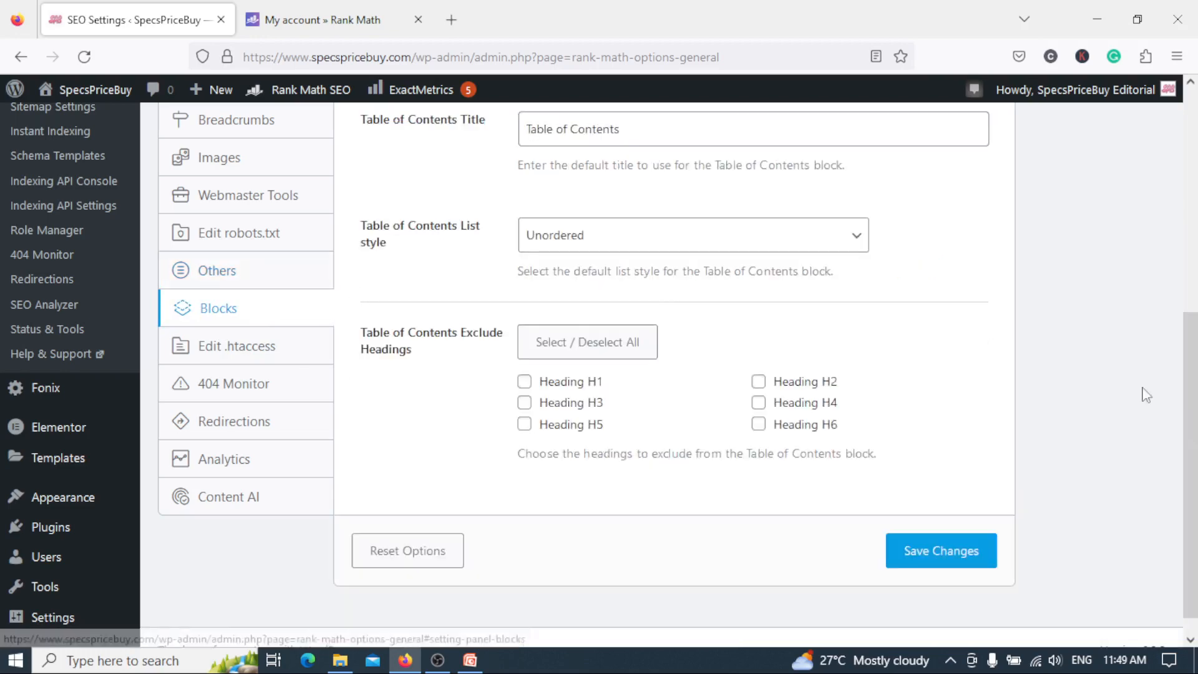
{"action": "left_click_drag", "start_coordinate": [1197, 397], "coordinate": [1196, 353]}
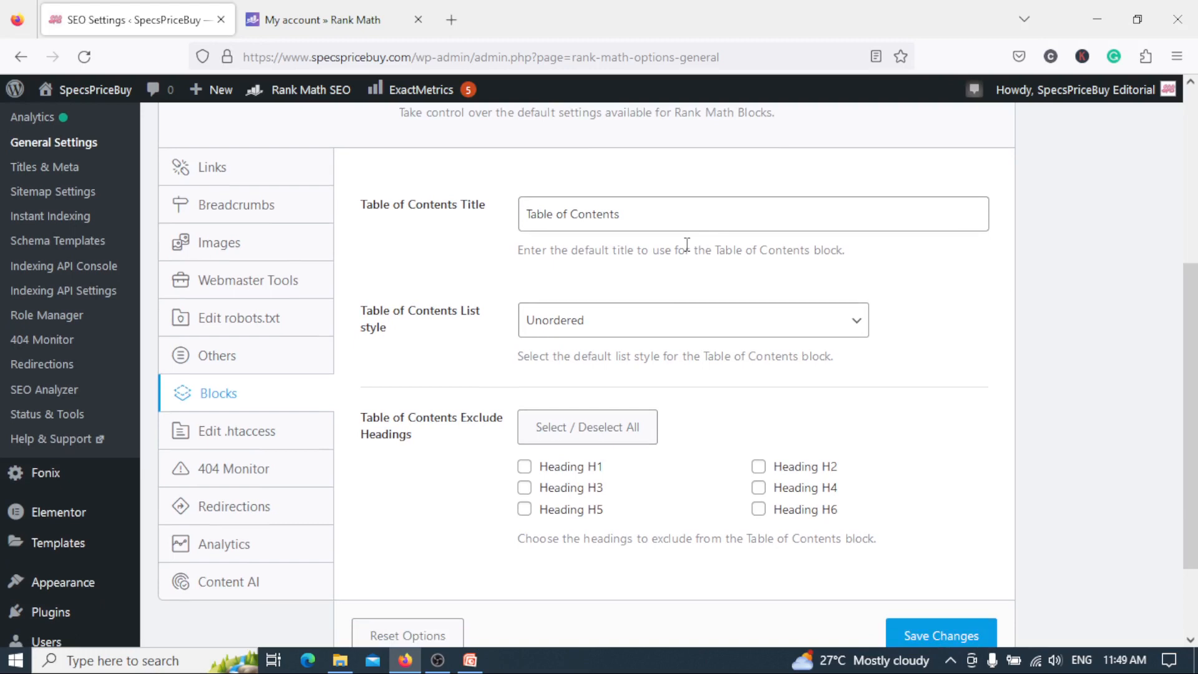
{"action": "left_click_drag", "start_coordinate": [1197, 384], "coordinate": [1197, 362]}
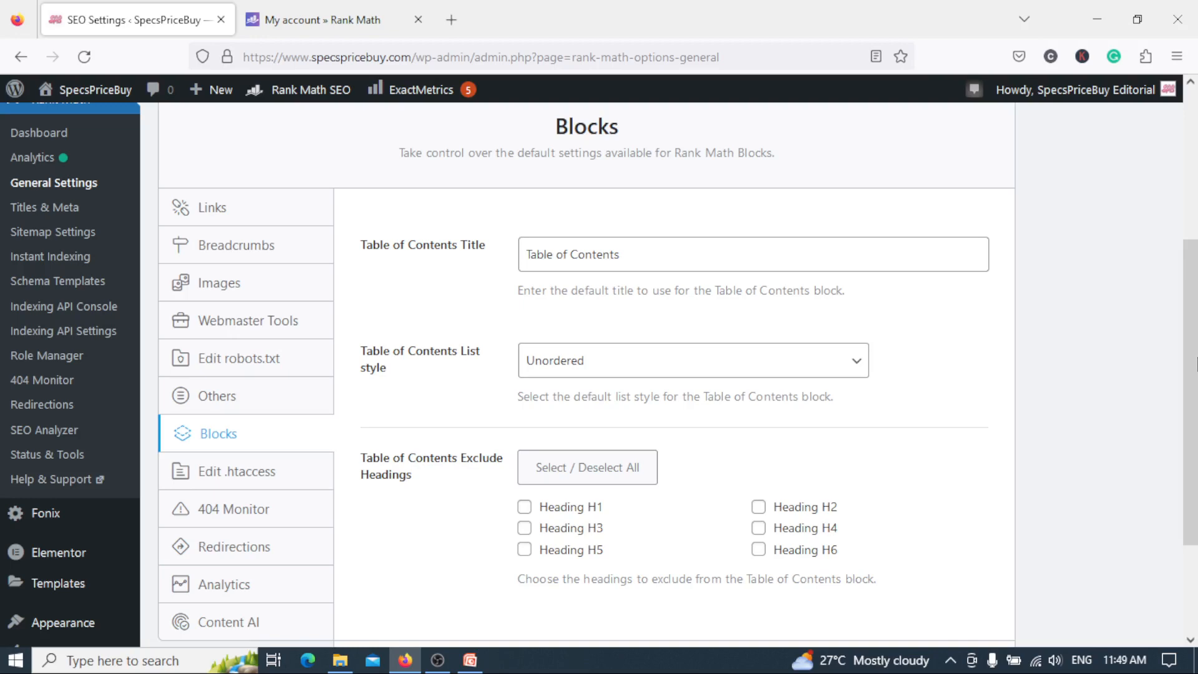
{"action": "scroll", "coordinate": [1195, 361], "scroll_direction": "down", "scroll_amount": 1}
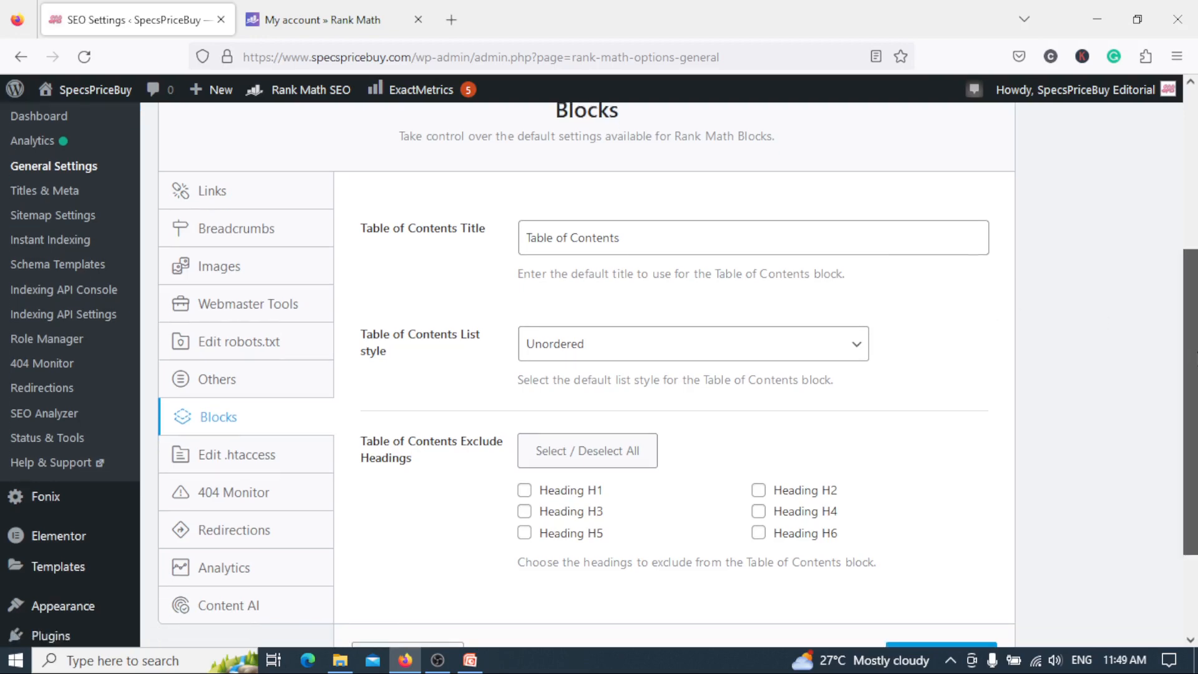
{"action": "scroll", "coordinate": [1195, 405], "scroll_direction": "down", "scroll_amount": 1}
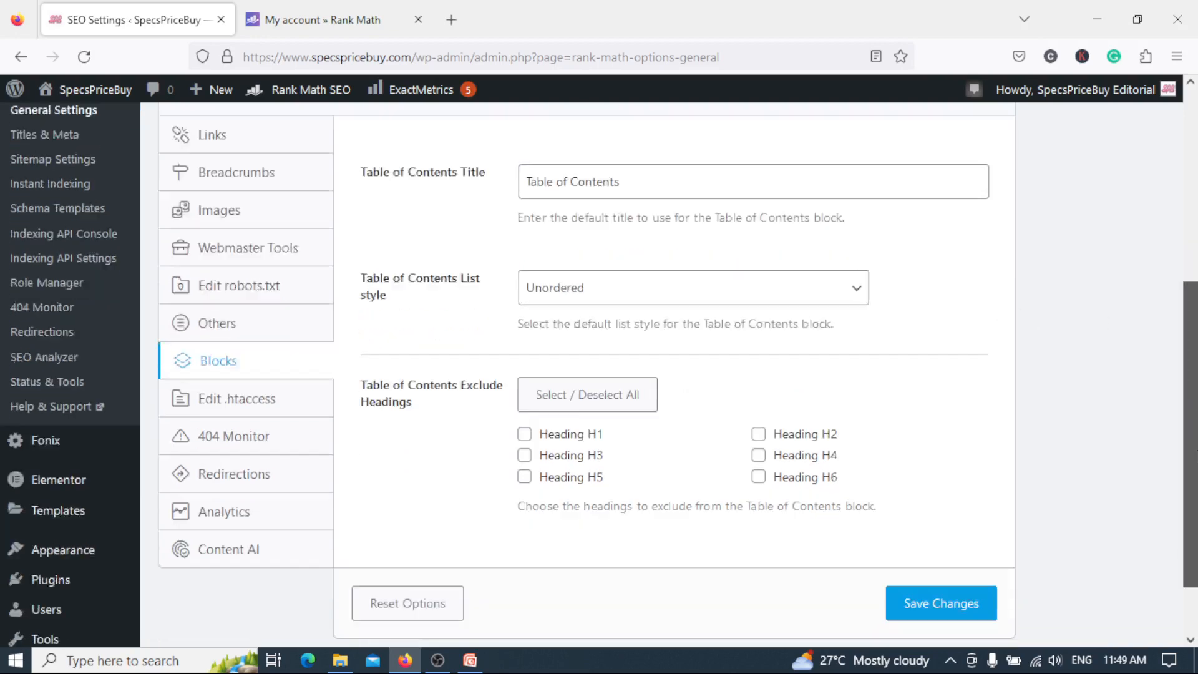
{"action": "scroll", "coordinate": [1195, 404], "scroll_direction": "down", "scroll_amount": 1}
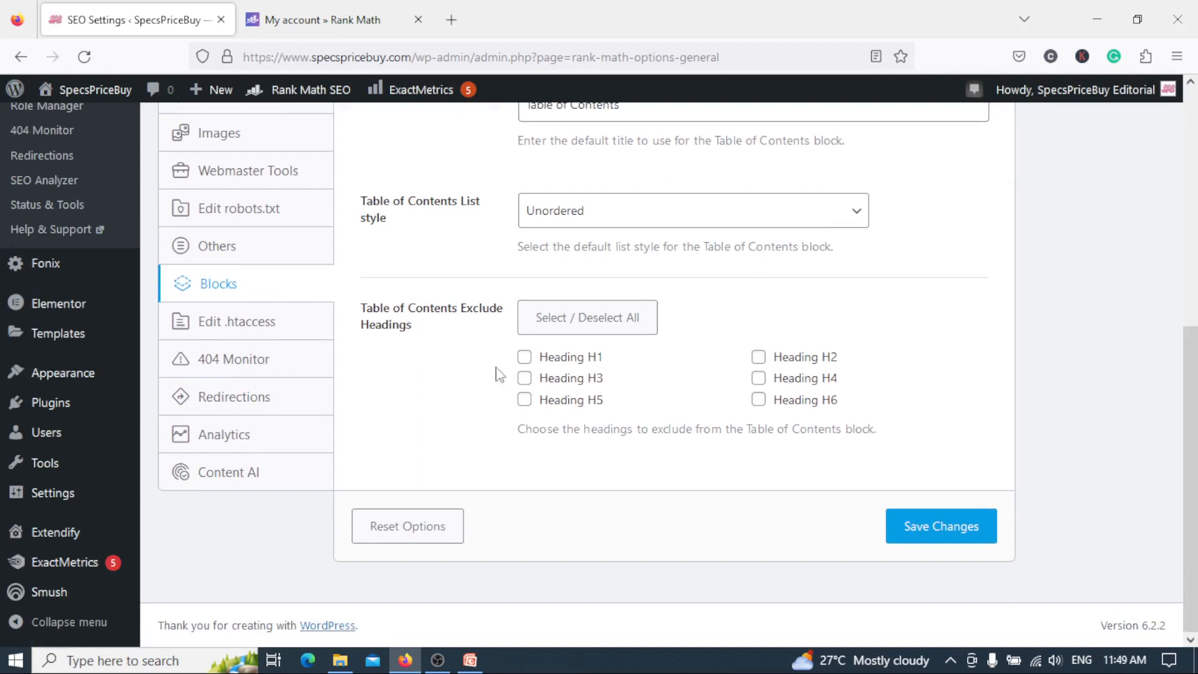
{"action": "scroll", "coordinate": [1195, 430], "scroll_direction": "up", "scroll_amount": 1}
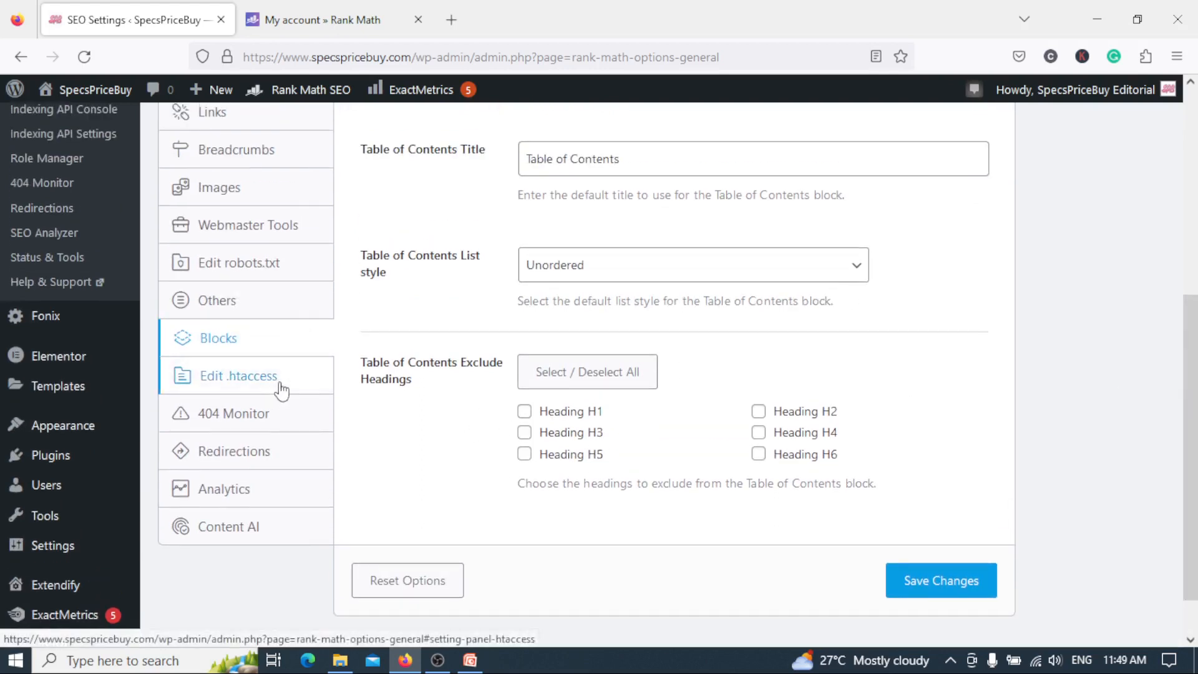
View the .htaccess editor and the 404 Monitor settings for mode, log limit, excluded paths and query parameters.
{"action": "left_click", "coordinate": [281, 391]}
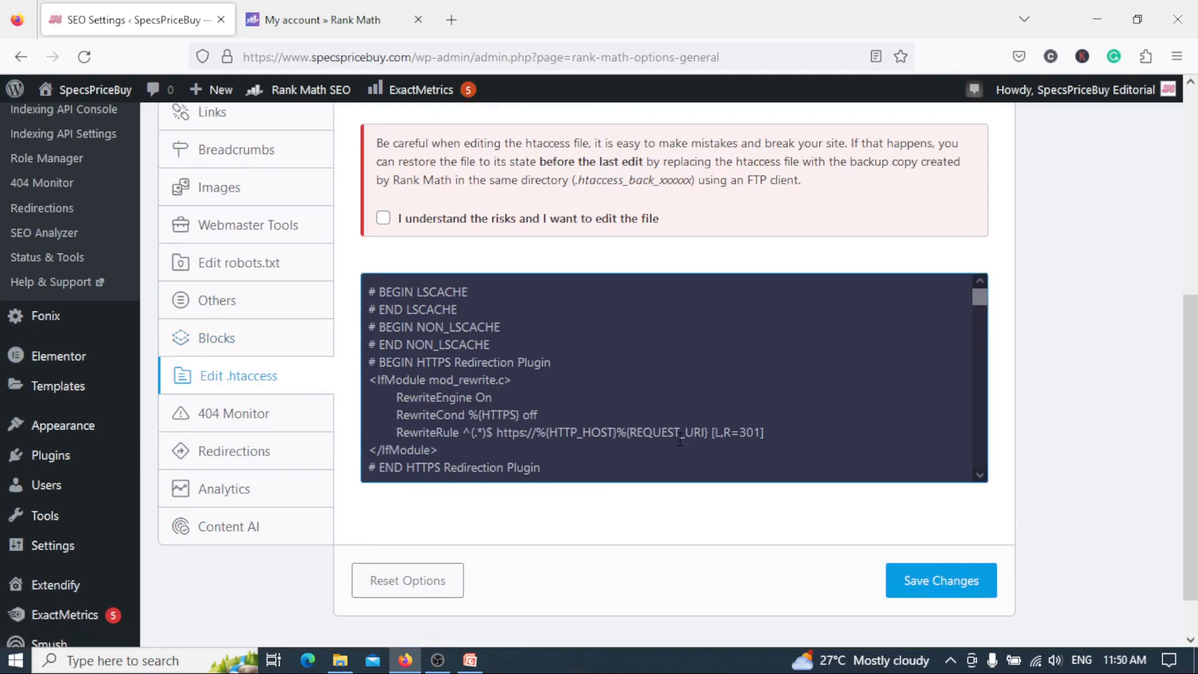
{"action": "left_click", "coordinate": [268, 419]}
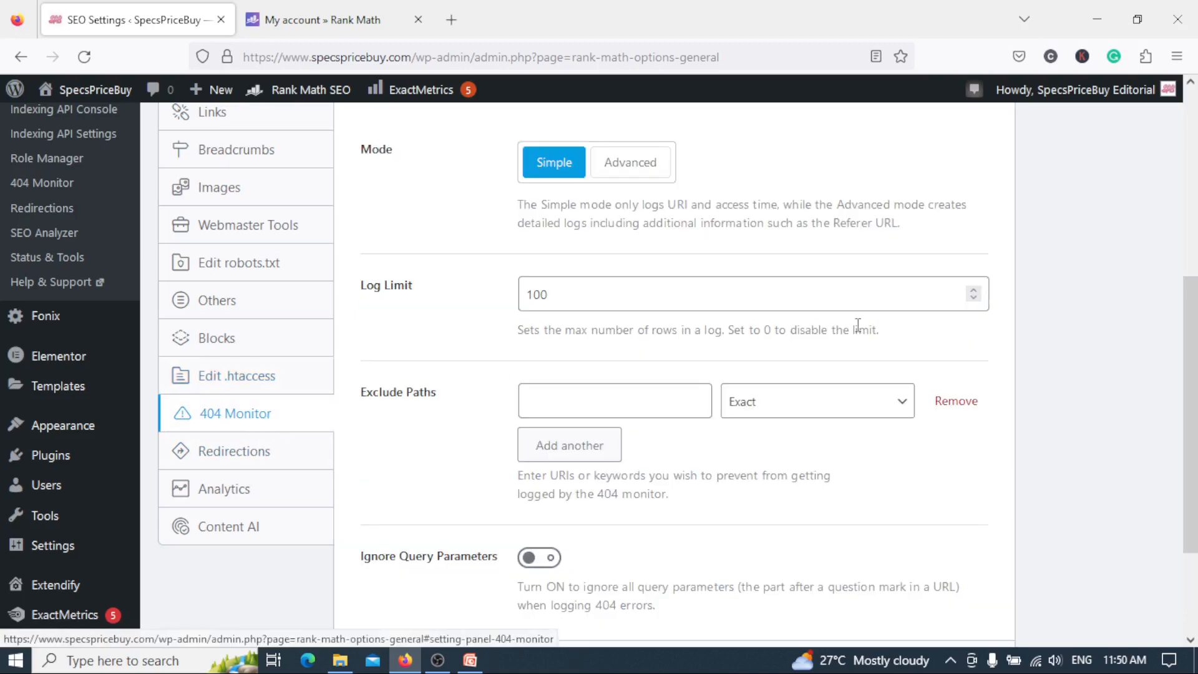
{"action": "scroll", "coordinate": [269, 424], "scroll_direction": "up", "scroll_amount": 1}
{"action": "left_click_drag", "start_coordinate": [1197, 257], "coordinate": [1197, 405]}
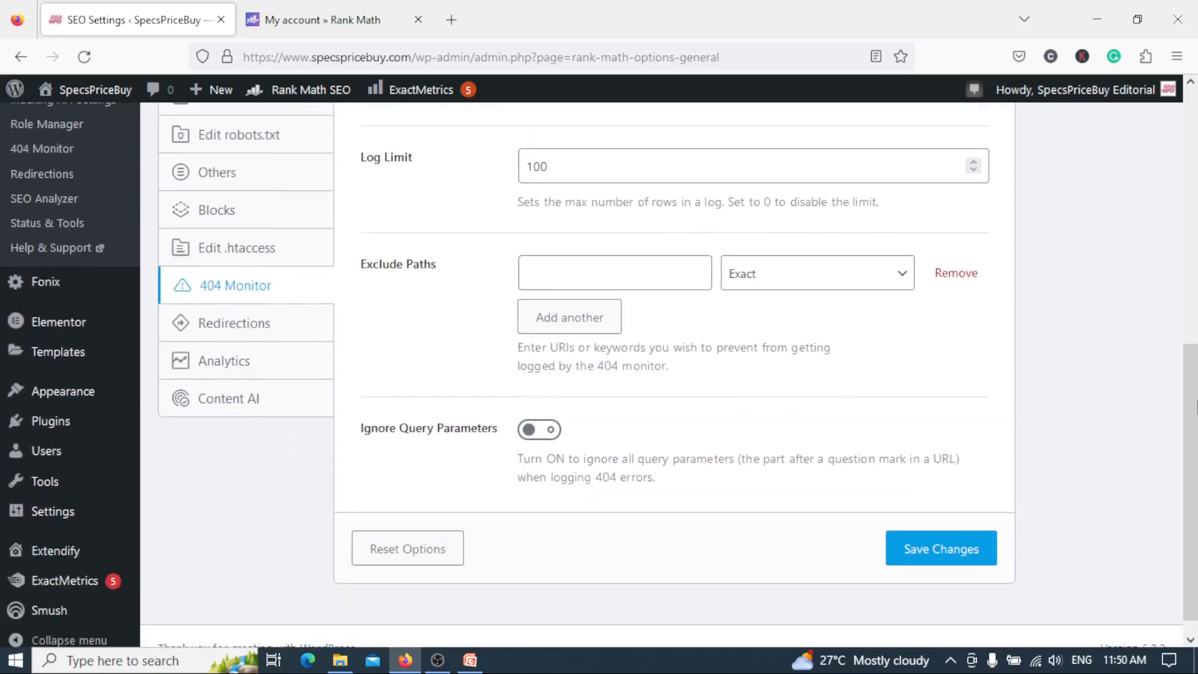
Review the Redirections settings for fallback behavior, redirection type and auto post redirect, and the Analytics settings for Search Console and Google Analytics.
{"action": "left_click", "coordinate": [244, 337]}
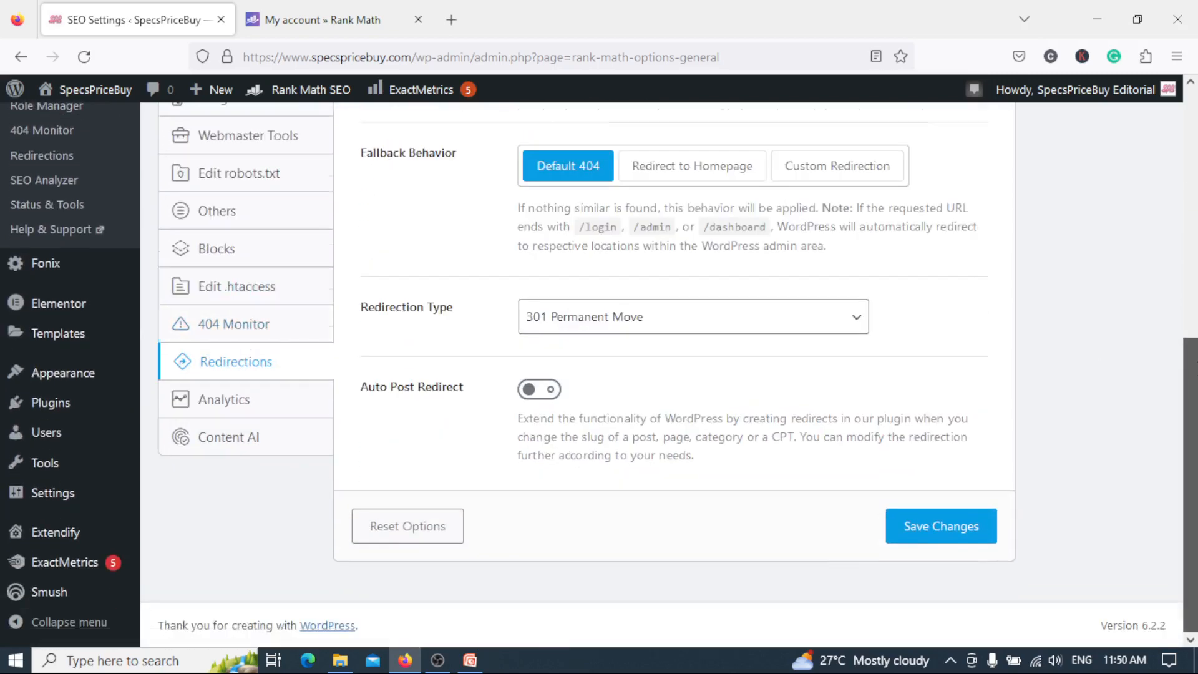
{"action": "mouse_move", "coordinate": [1196, 362]}
{"action": "left_mouse_down"}
{"action": "mouse_move", "coordinate": [1196, 270]}
{"action": "mouse_move", "coordinate": [1196, 406]}
{"action": "mouse_move", "coordinate": [1196, 209]}
{"action": "mouse_move", "coordinate": [1196, 382]}
{"action": "left_mouse_up"}
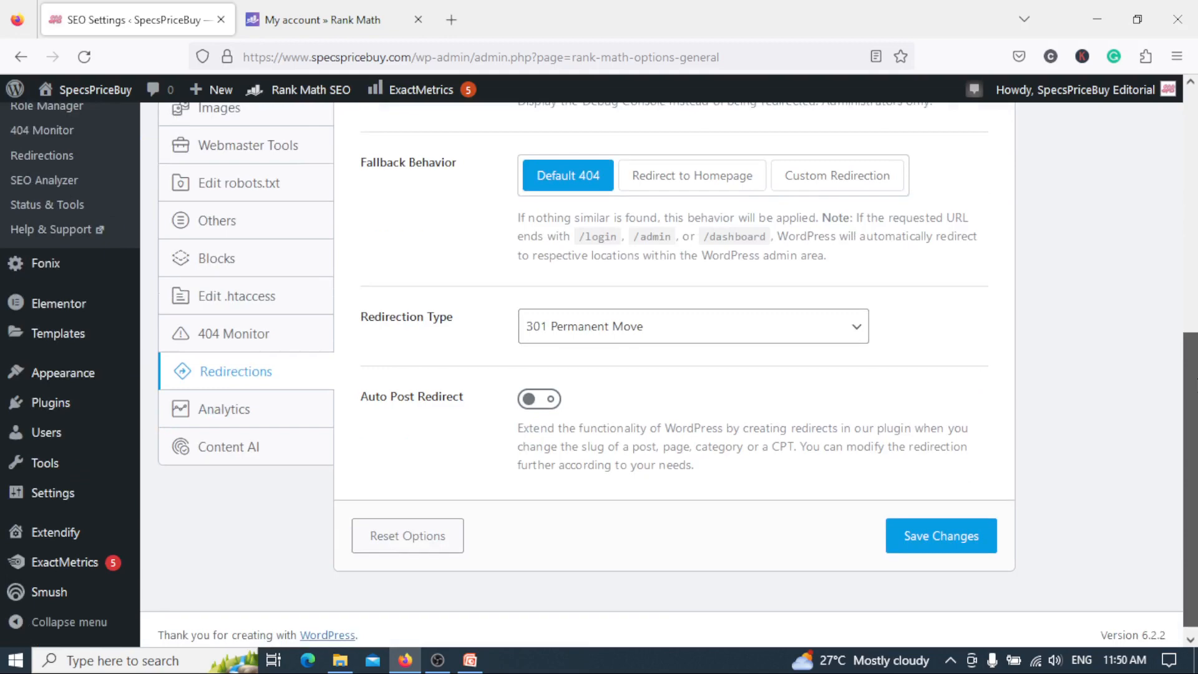
{"action": "left_click", "coordinate": [273, 409]}
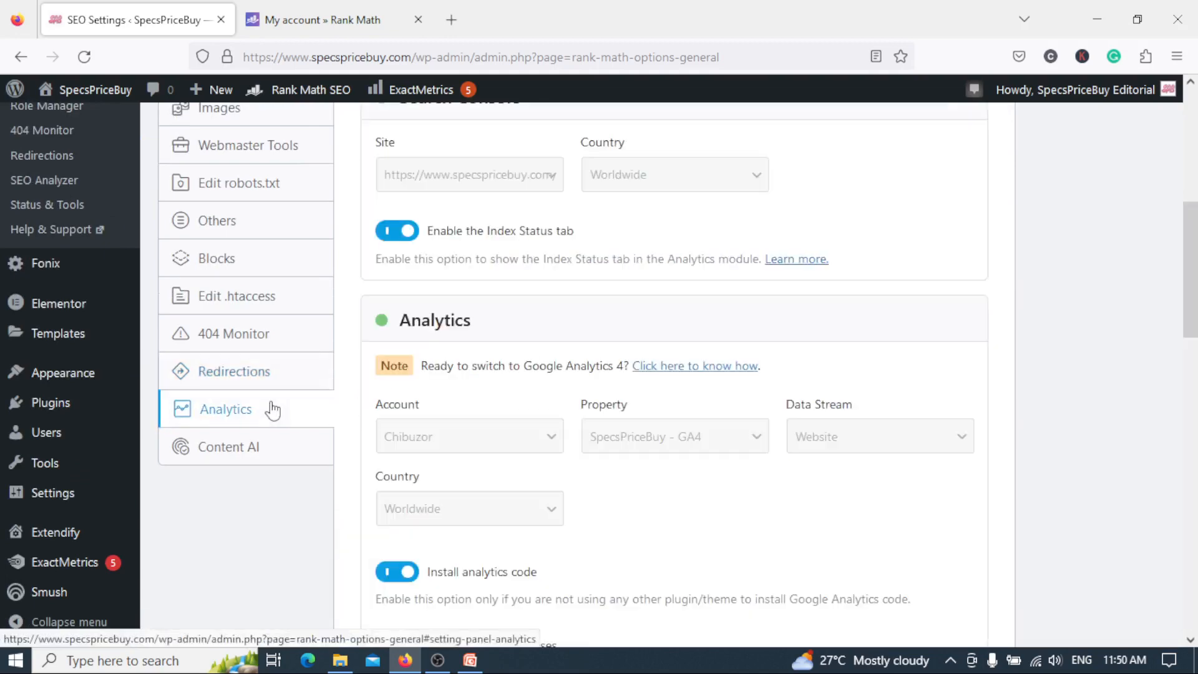
{"action": "mouse_move", "coordinate": [1196, 330]}
{"action": "left_mouse_down"}
{"action": "mouse_move", "coordinate": [1196, 217]}
{"action": "mouse_move", "coordinate": [1196, 502]}
{"action": "mouse_move", "coordinate": [1196, 241]}
{"action": "mouse_move", "coordinate": [1196, 344]}
{"action": "left_mouse_up"}
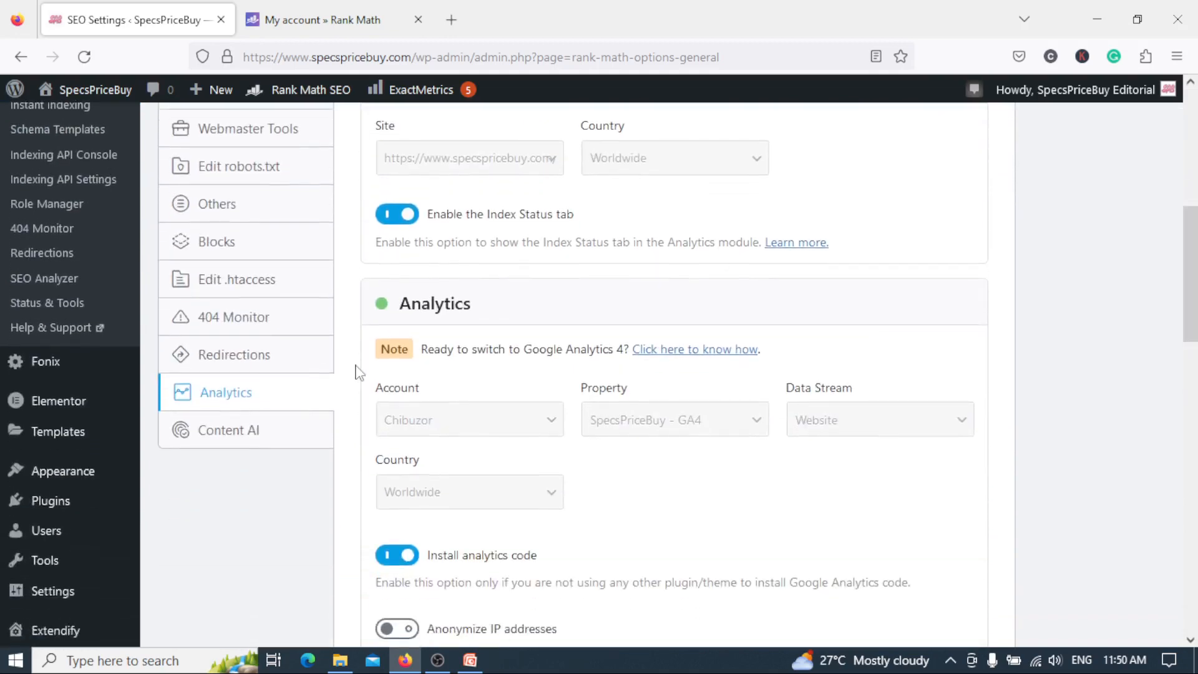
Open the Content AI settings and examine the Default Country choices and post type selection, leaving the country unchanged.
{"action": "left_click", "coordinate": [241, 441]}
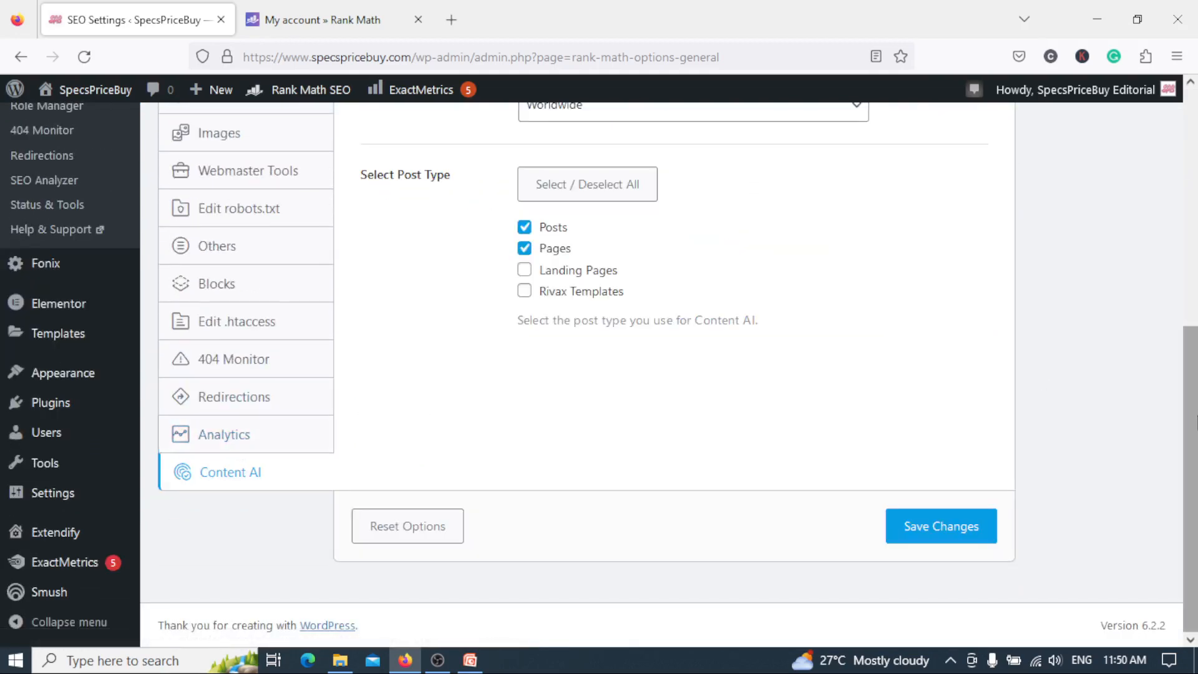
{"action": "left_click_drag", "start_coordinate": [1191, 479], "coordinate": [1191, 427]}
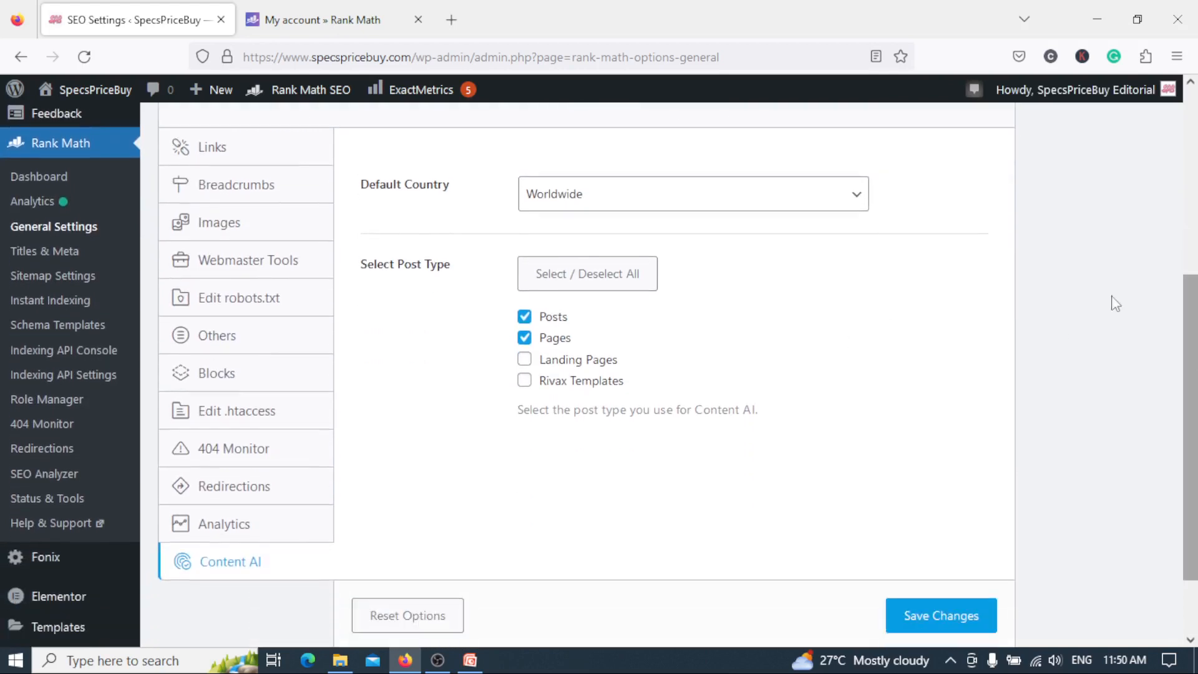
{"action": "left_click", "coordinate": [867, 208]}
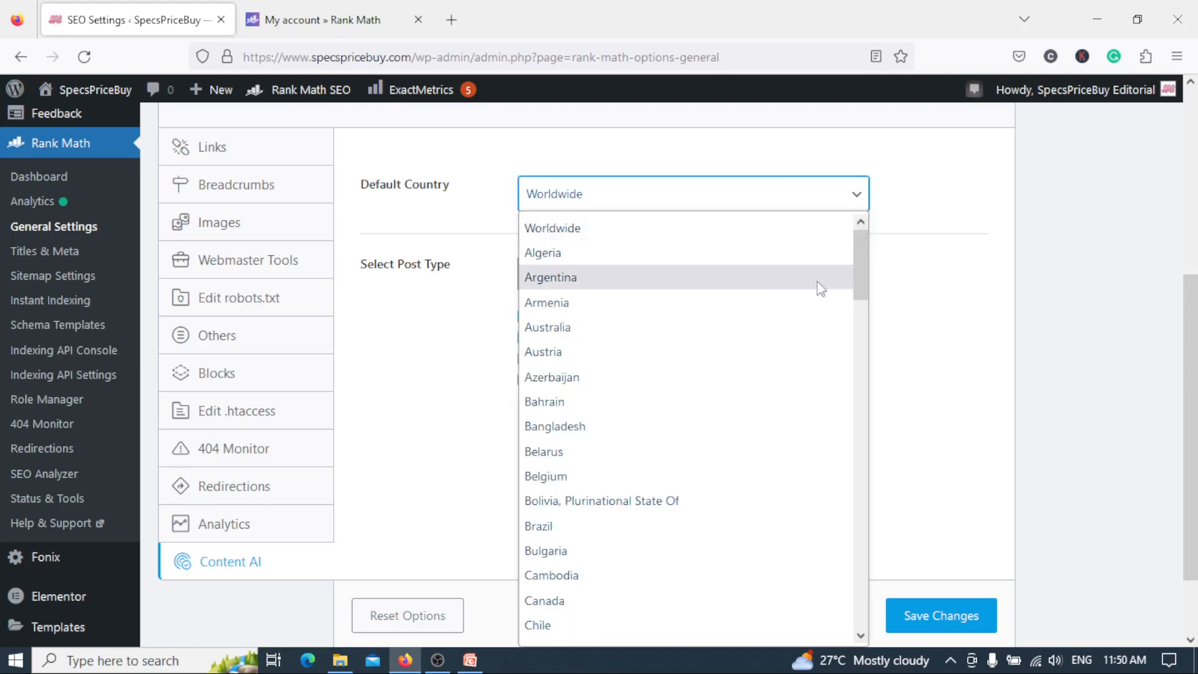
{"action": "left_click", "coordinate": [929, 203]}
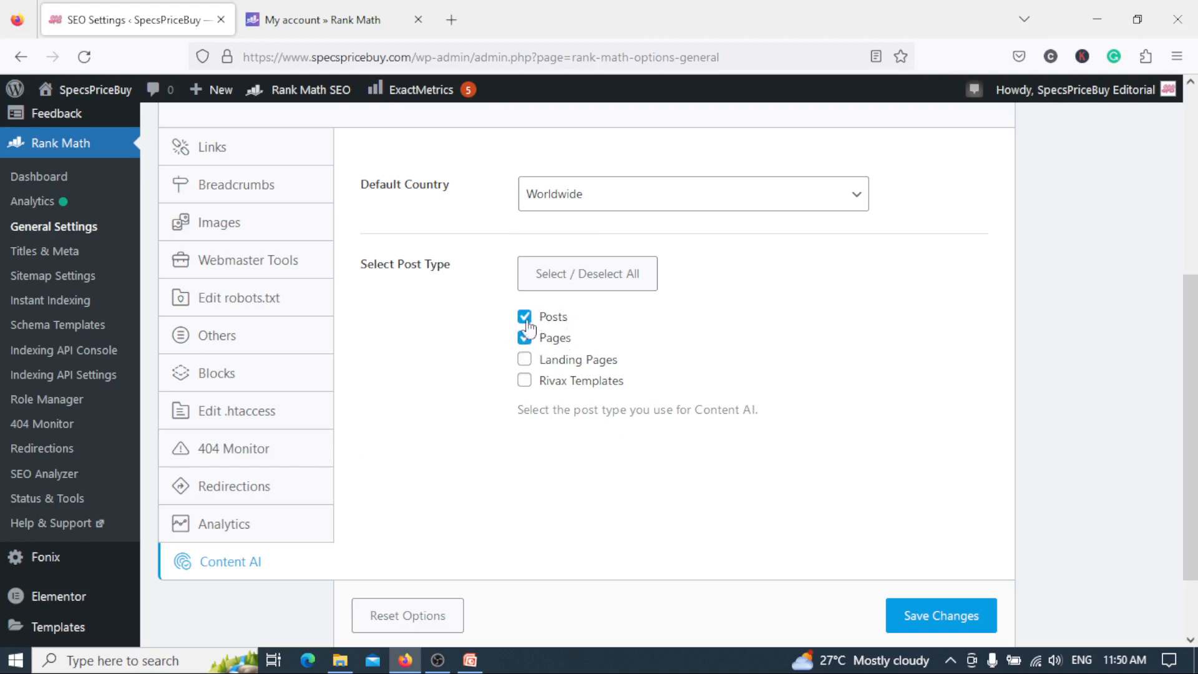
Open the Titles & Meta settings and review the Global Meta options for robots meta, empty archives and separator character.
{"action": "left_click_drag", "start_coordinate": [1196, 412], "coordinate": [1196, 464]}
{"action": "scroll", "coordinate": [44, 256], "scroll_direction": "up", "scroll_amount": 4}
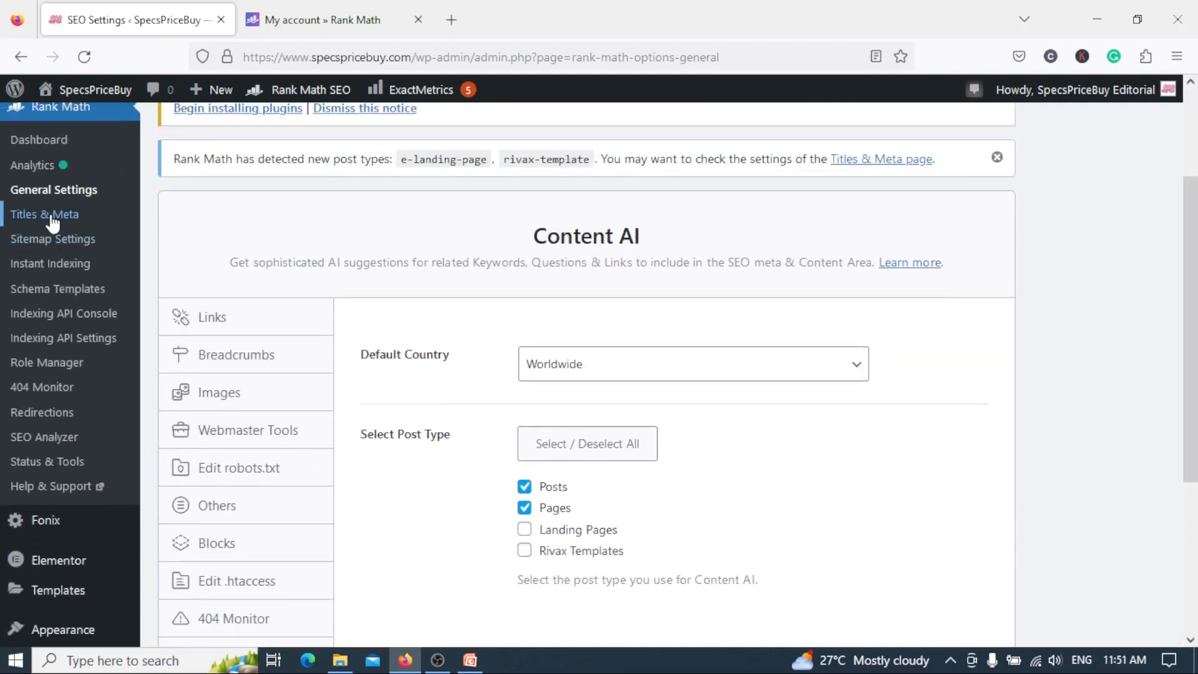
{"action": "left_click", "coordinate": [52, 218]}
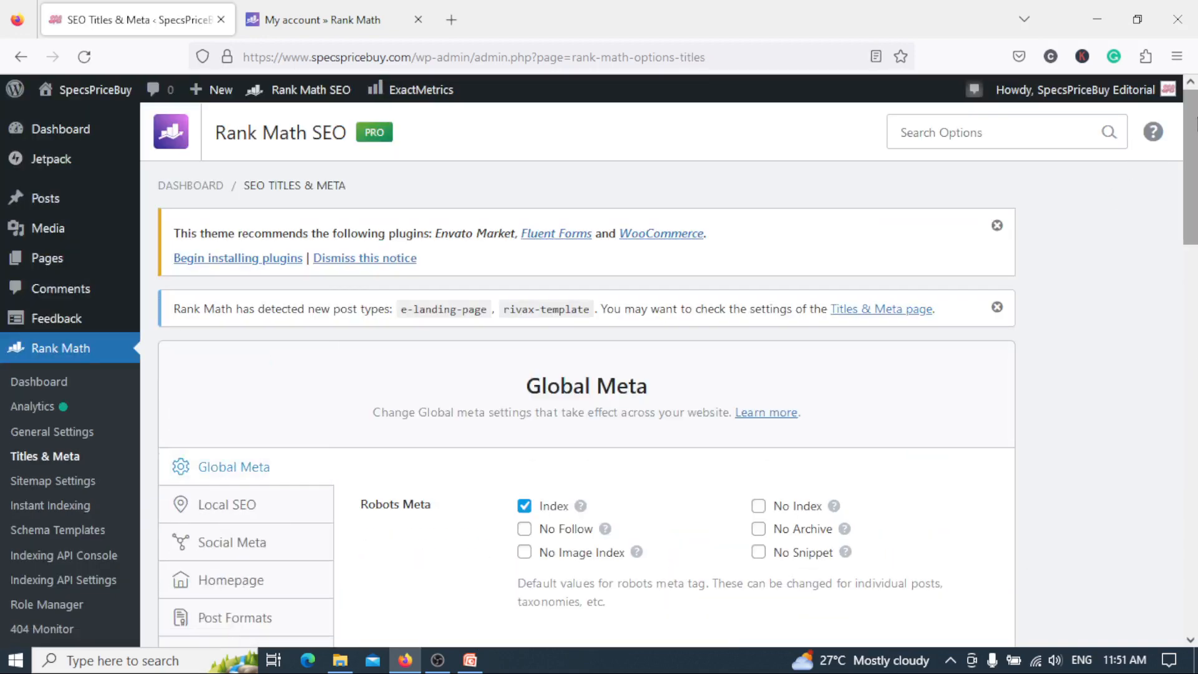
{"action": "left_click_drag", "start_coordinate": [1195, 122], "coordinate": [1196, 179]}
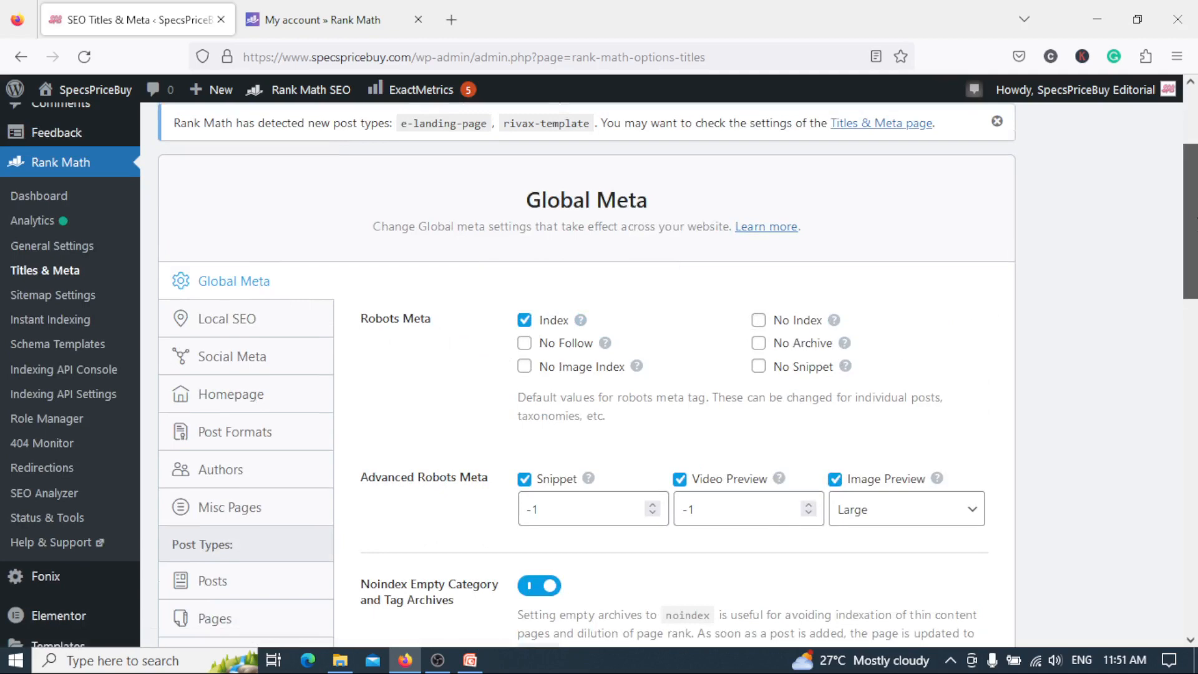
{"action": "left_click_drag", "start_coordinate": [1196, 212], "coordinate": [1196, 303]}
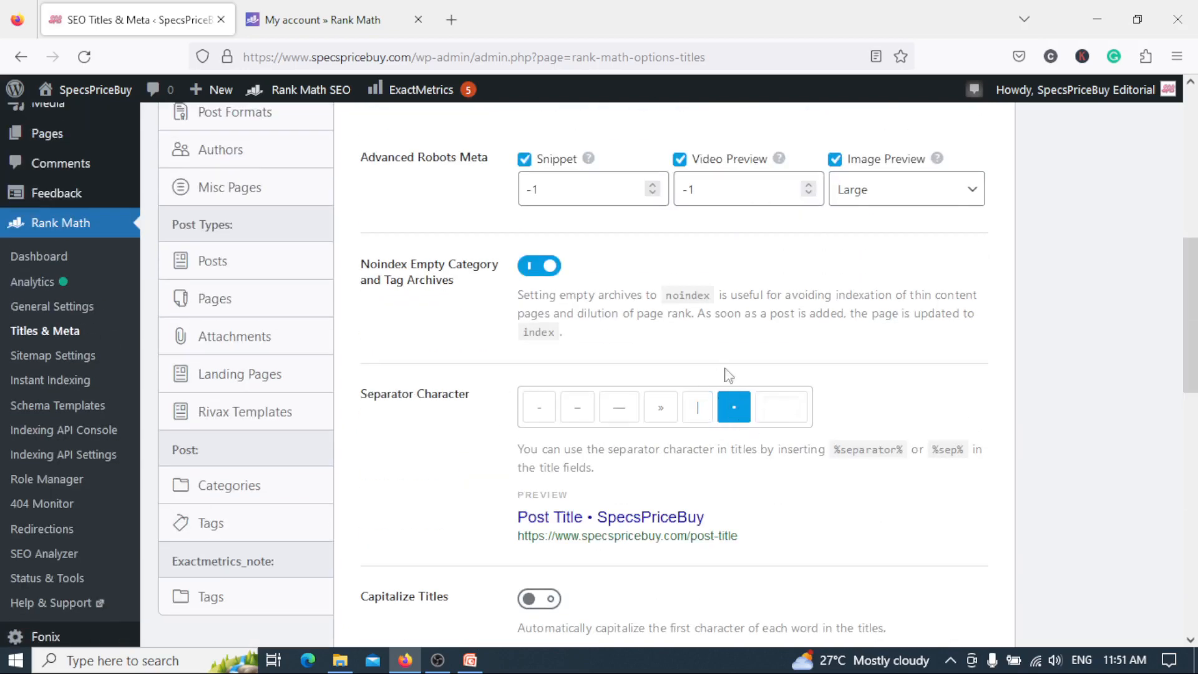
{"action": "left_click_drag", "start_coordinate": [1196, 311], "coordinate": [1197, 250]}
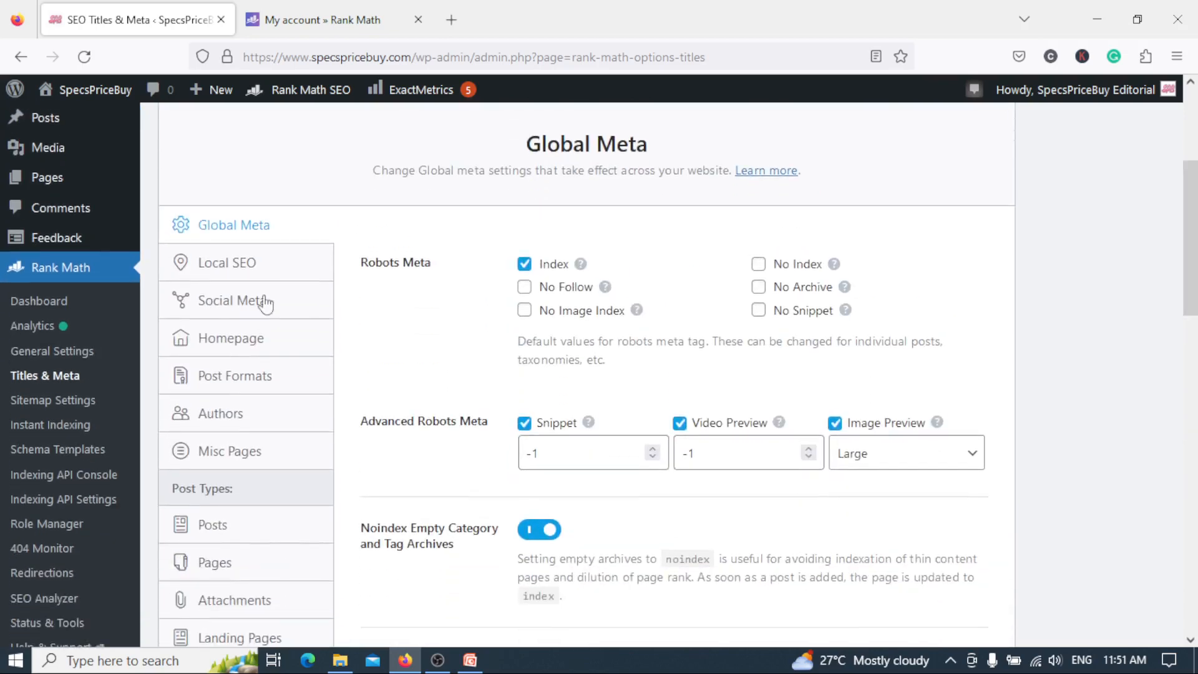
Open the Local SEO settings and review the organization type, website name, logo, Google Maps API key and page options.
{"action": "left_click", "coordinate": [258, 264]}
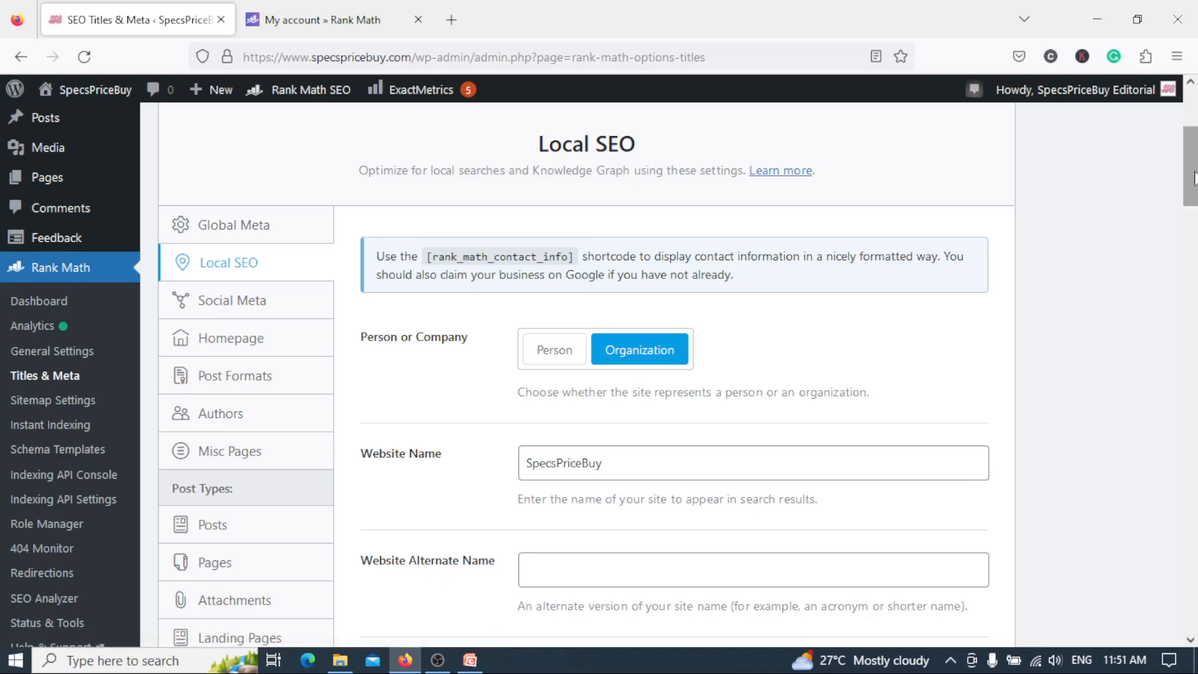
{"action": "left_click_drag", "start_coordinate": [1196, 165], "coordinate": [1196, 187]}
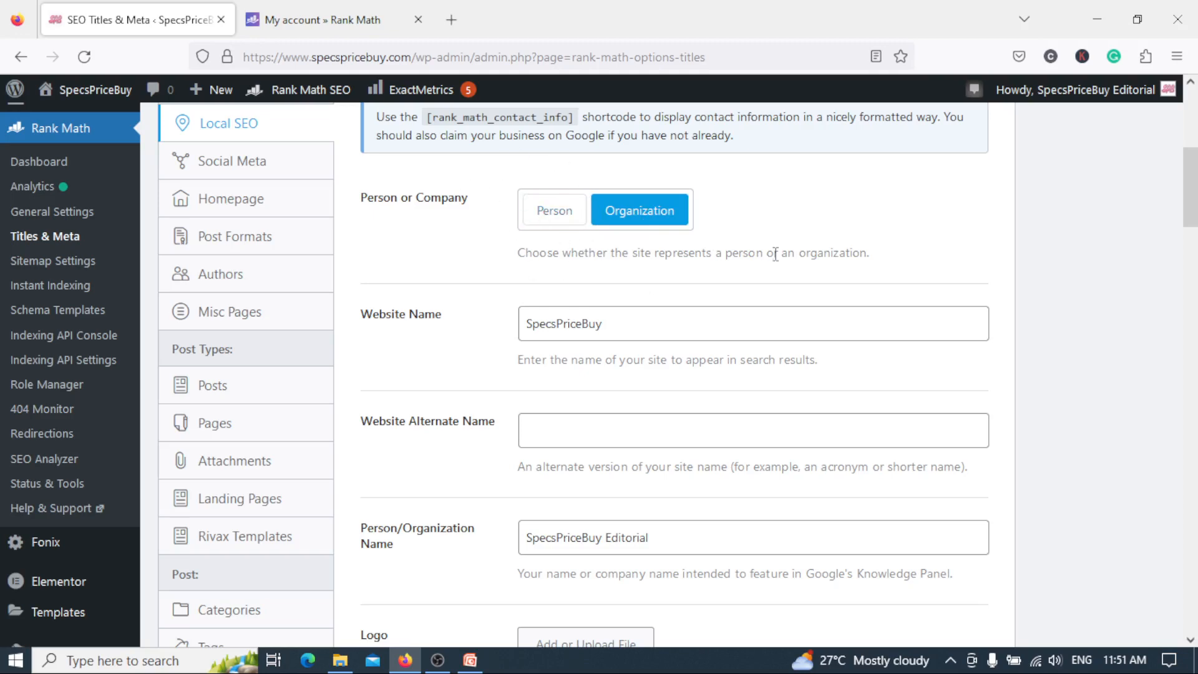
{"action": "mouse_move", "coordinate": [1195, 221]}
{"action": "left_mouse_down"}
{"action": "mouse_move", "coordinate": [1195, 248]}
{"action": "mouse_move", "coordinate": [1195, 216]}
{"action": "mouse_move", "coordinate": [1196, 227]}
{"action": "left_mouse_up"}
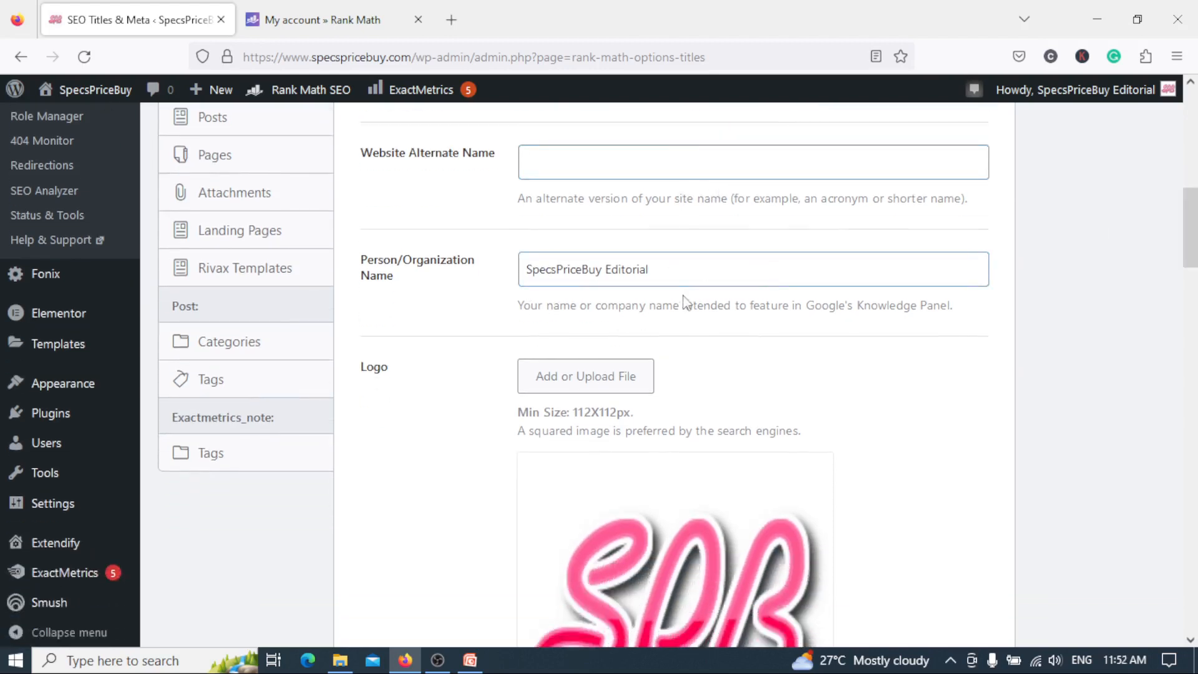
{"action": "left_click_drag", "start_coordinate": [1196, 228], "coordinate": [1190, 560]}
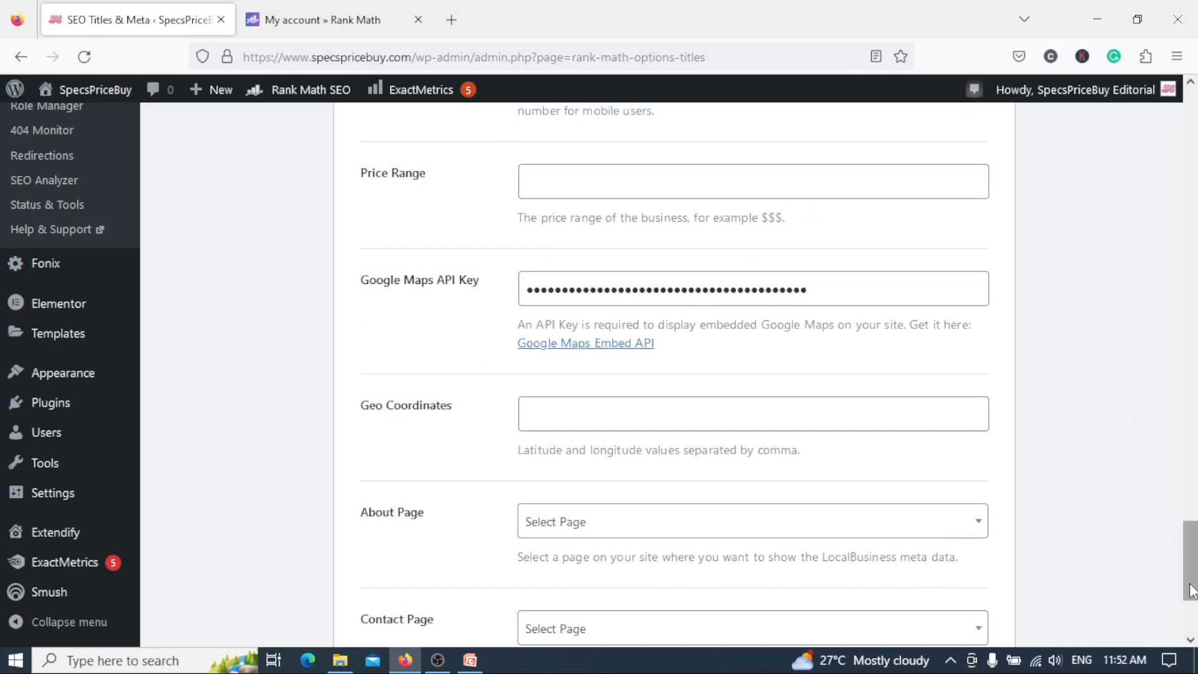
{"action": "left_click_drag", "start_coordinate": [1190, 562], "coordinate": [1192, 197]}
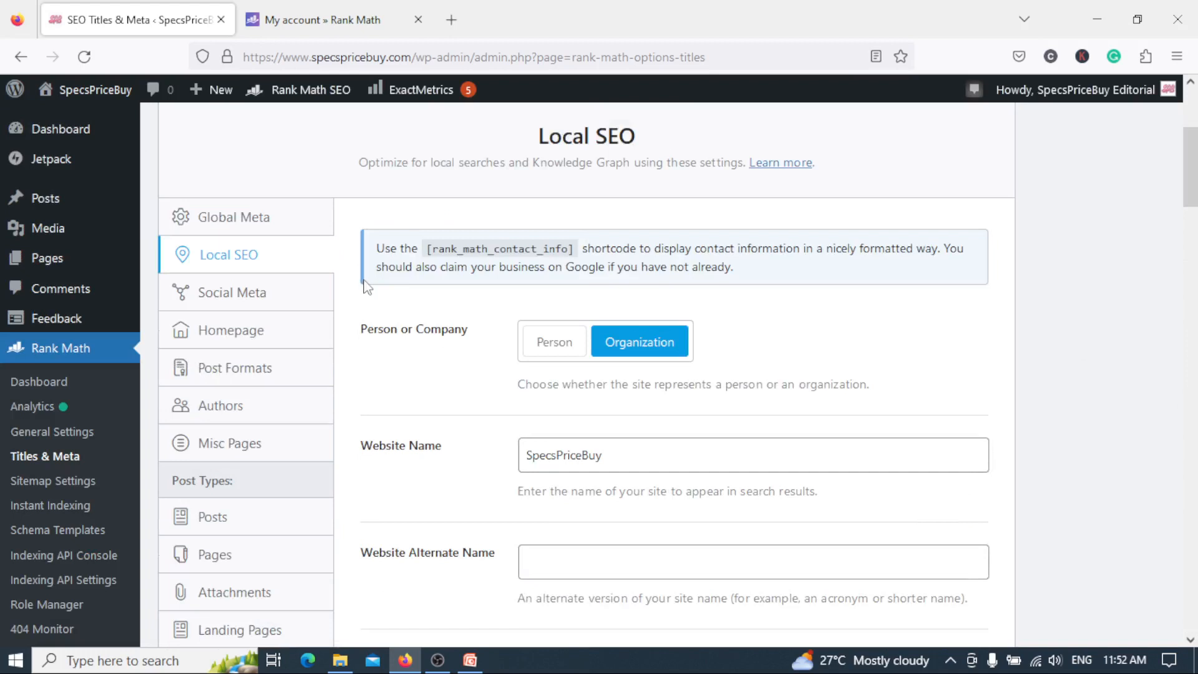
Review the Social Meta settings for Facebook details and the Homepage settings for title, meta description and robots meta.
{"action": "left_click", "coordinate": [250, 298]}
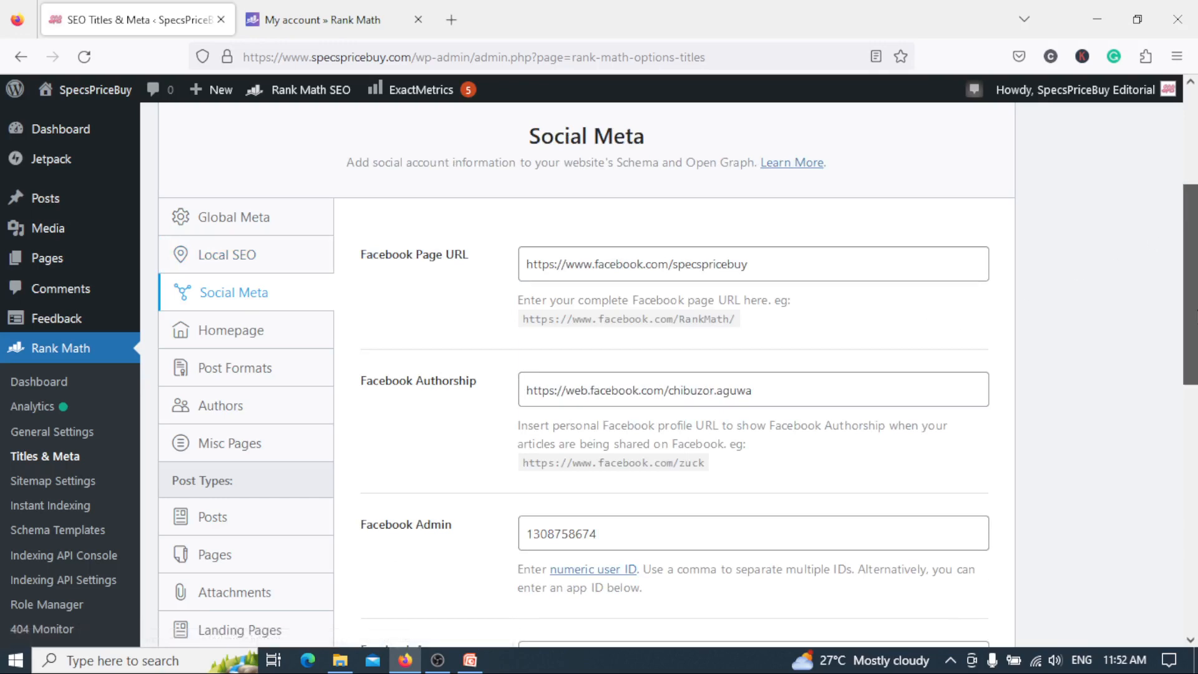
{"action": "left_click_drag", "start_coordinate": [1195, 315], "coordinate": [1193, 271]}
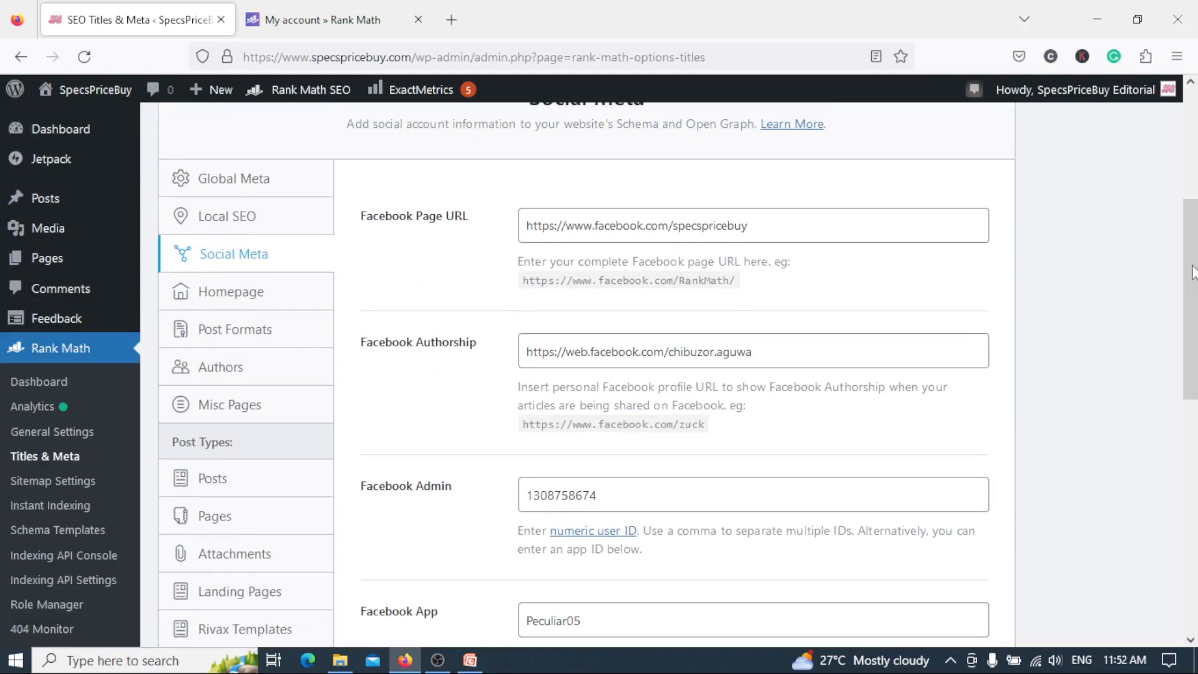
{"action": "left_click", "coordinate": [245, 299]}
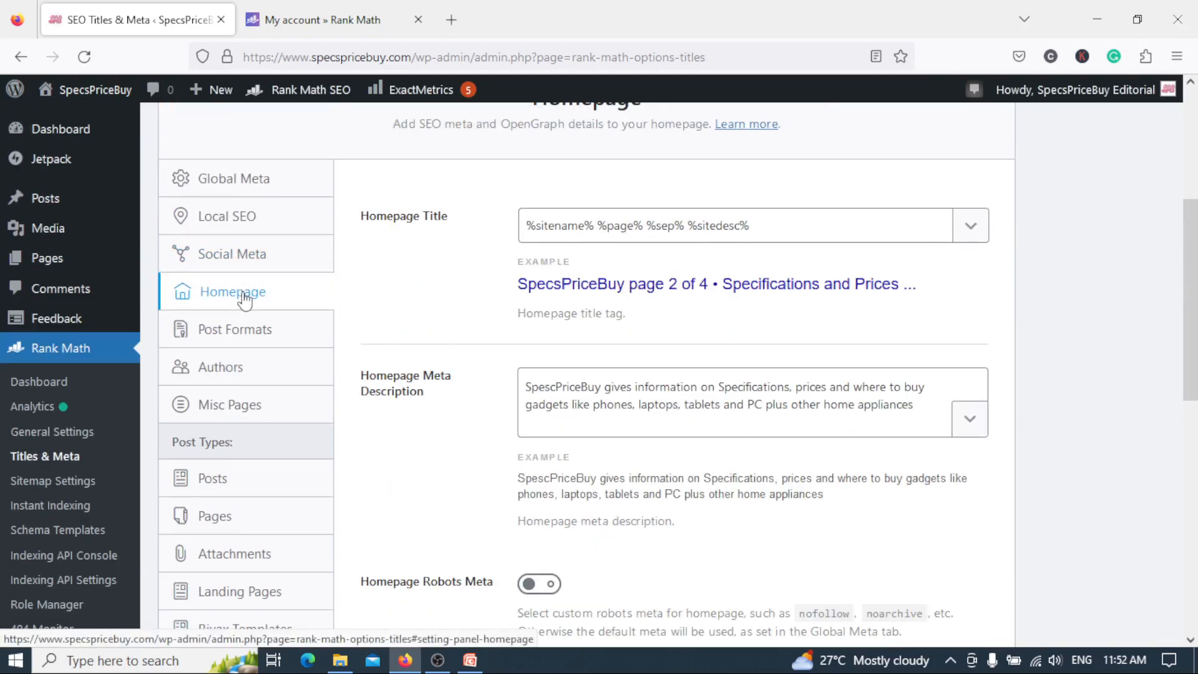
{"action": "left_click_drag", "start_coordinate": [1191, 288], "coordinate": [1192, 343]}
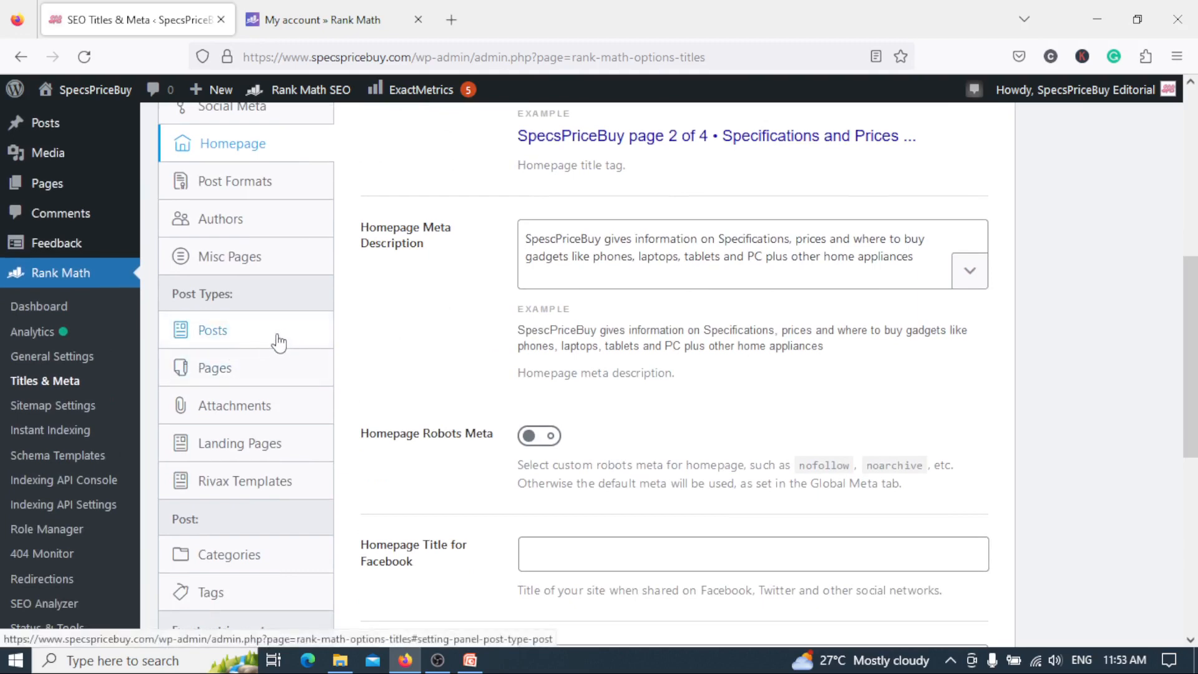
Open the Posts settings under Post Types and view the variables available for the Single Post Title, leaving the title unedited.
{"action": "left_click", "coordinate": [254, 325]}
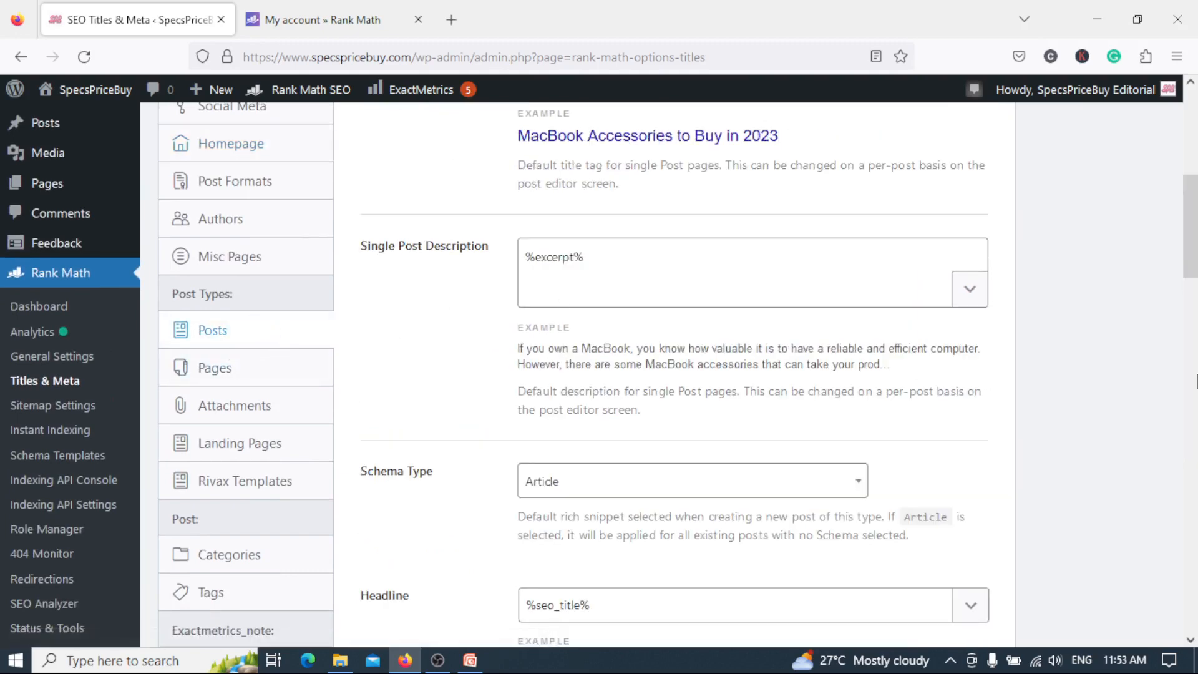
{"action": "mouse_move", "coordinate": [1193, 255]}
{"action": "left_mouse_down"}
{"action": "mouse_move", "coordinate": [1192, 187]}
{"action": "mouse_move", "coordinate": [1193, 234]}
{"action": "left_mouse_up"}
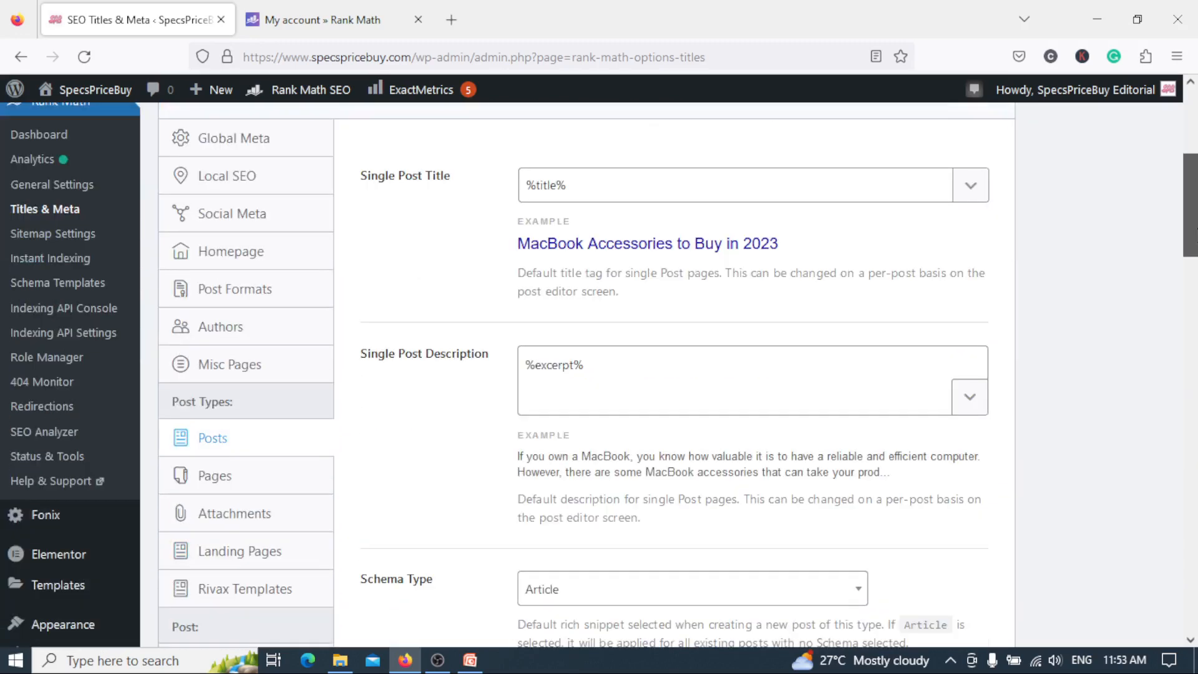
{"action": "left_click", "coordinate": [971, 191]}
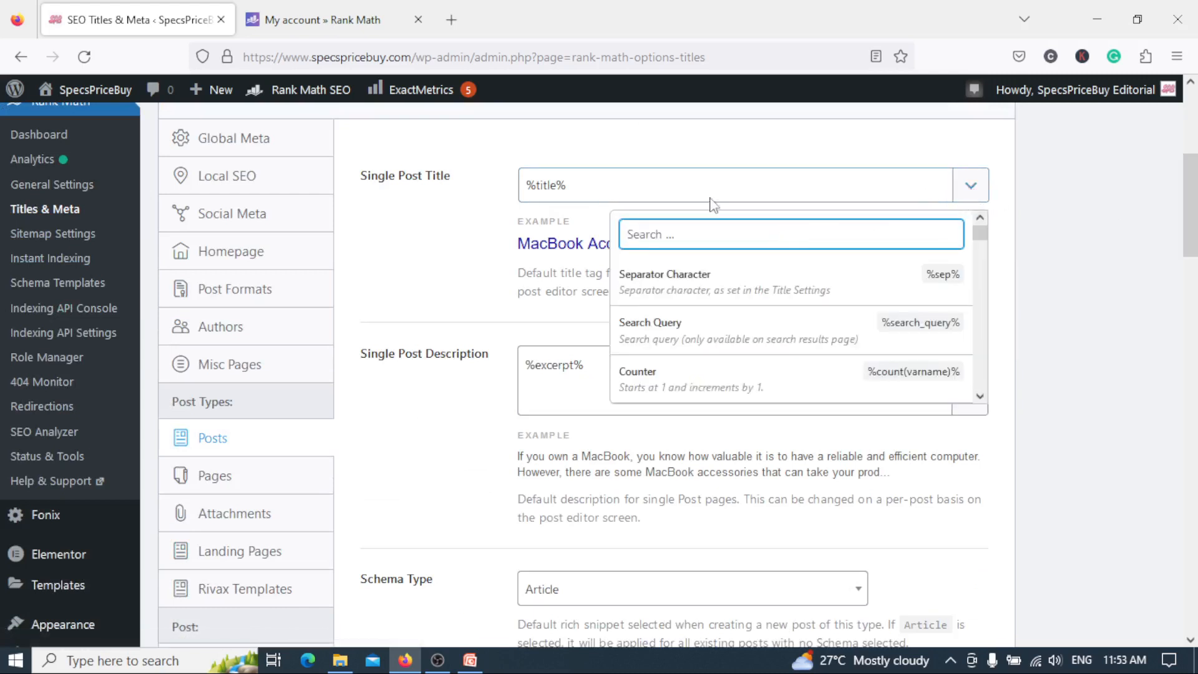
{"action": "left_click", "coordinate": [687, 185]}
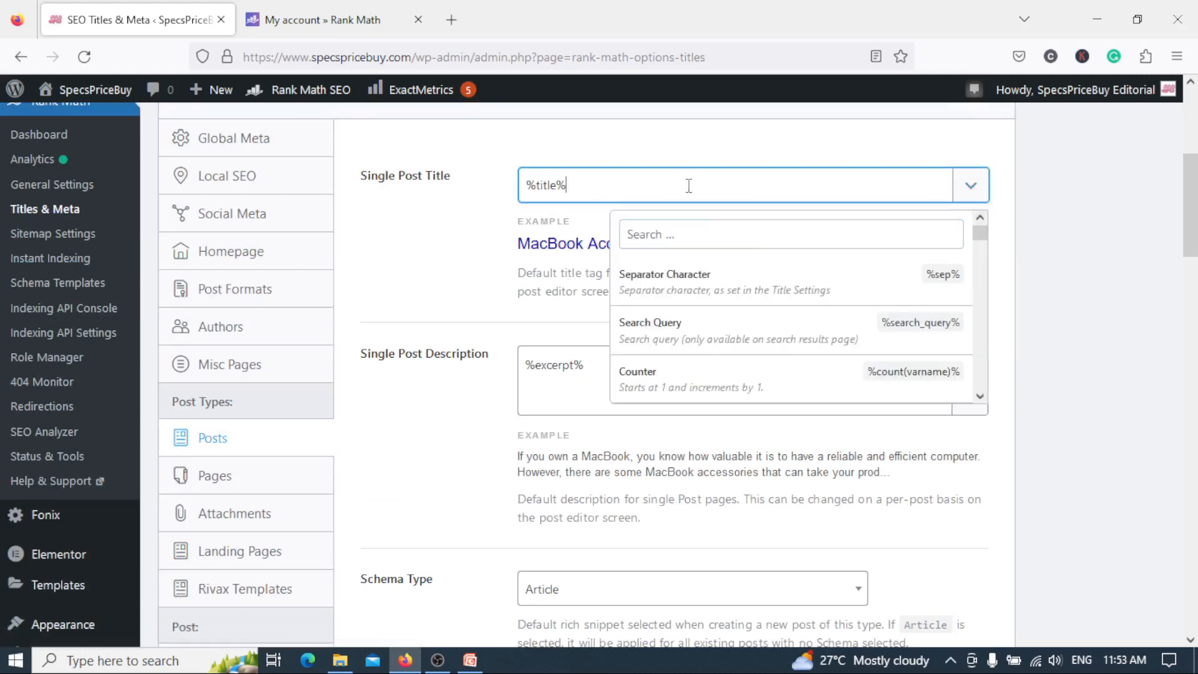
{"action": "left_click", "coordinate": [969, 198]}
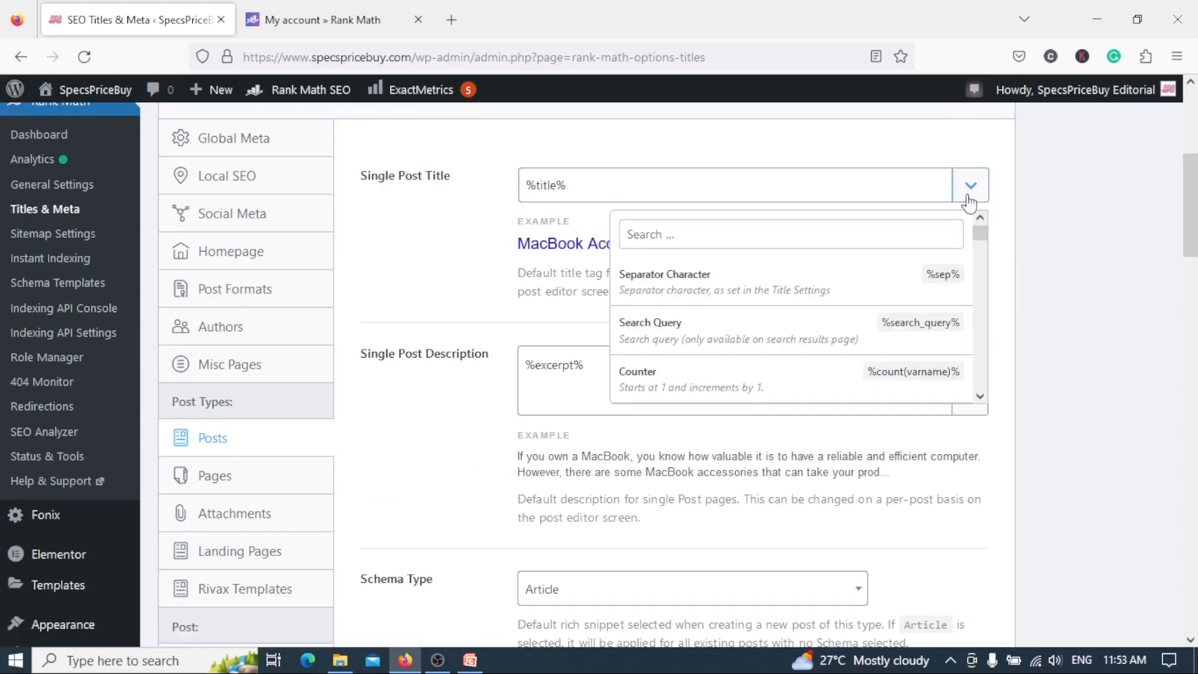
{"action": "left_click", "coordinate": [1089, 257]}
Look through the Schema Type choices for posts from Article to Video without changing the selection.
{"action": "left_click_drag", "start_coordinate": [1196, 205], "coordinate": [1196, 251]}
{"action": "scroll", "coordinate": [795, 271], "scroll_direction": "down", "scroll_amount": 3}
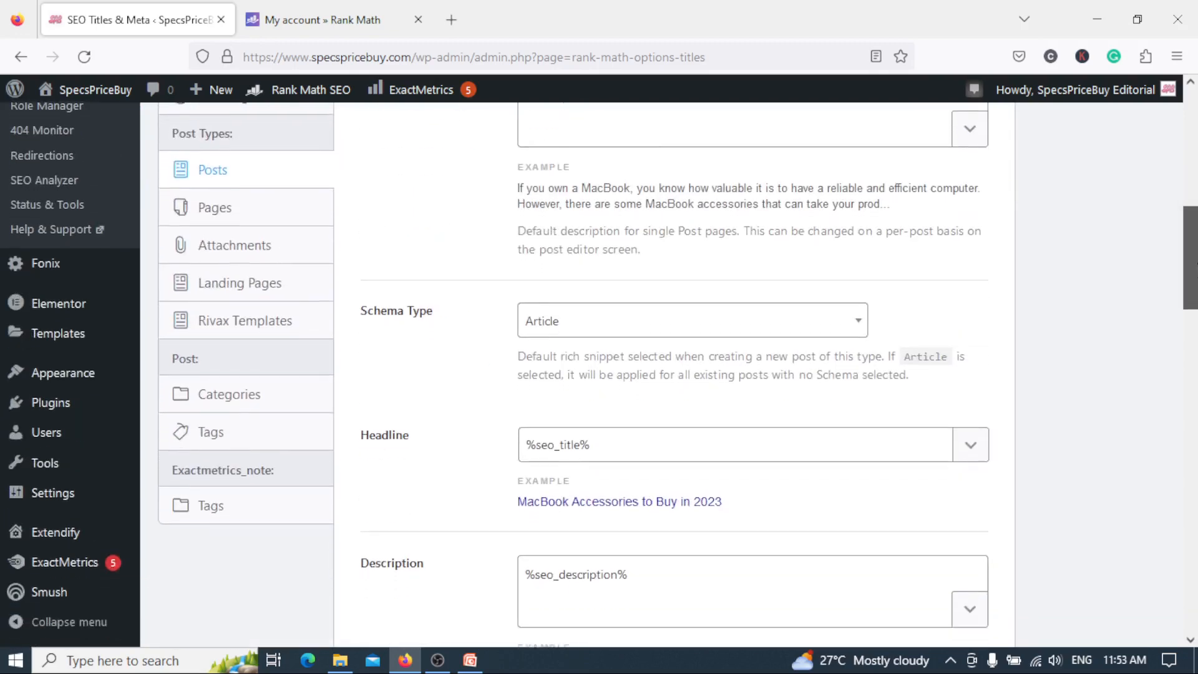
{"action": "left_click", "coordinate": [863, 269]}
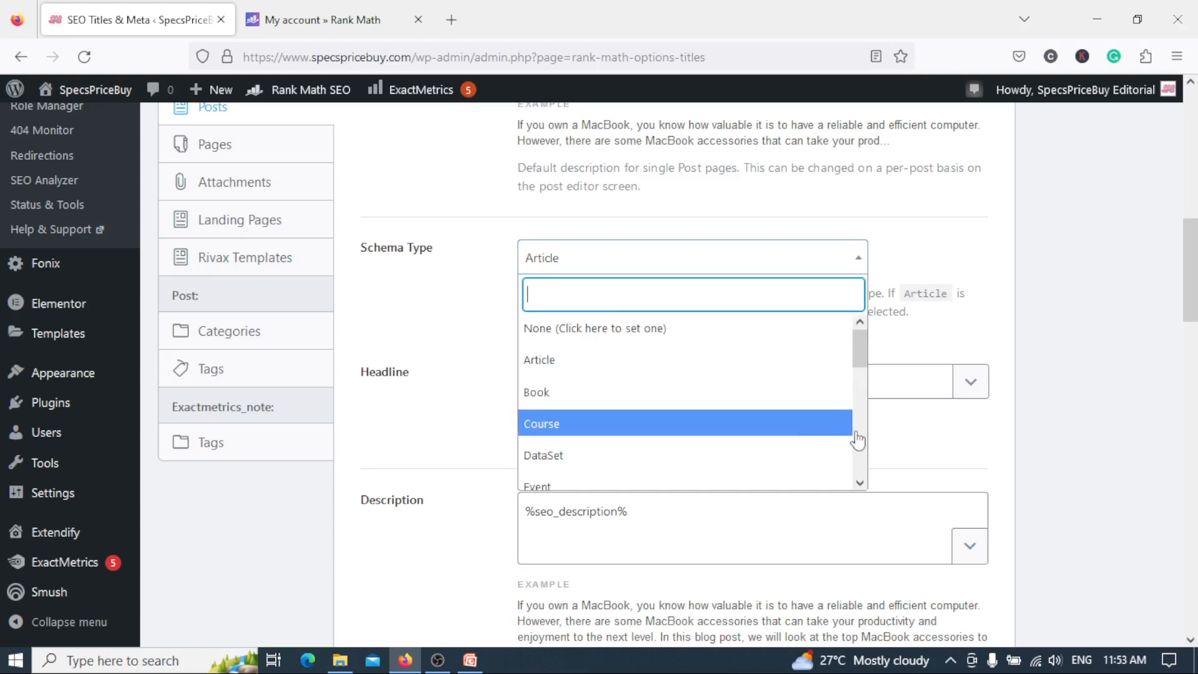
{"action": "scroll", "coordinate": [860, 349], "scroll_direction": "down", "scroll_amount": 1}
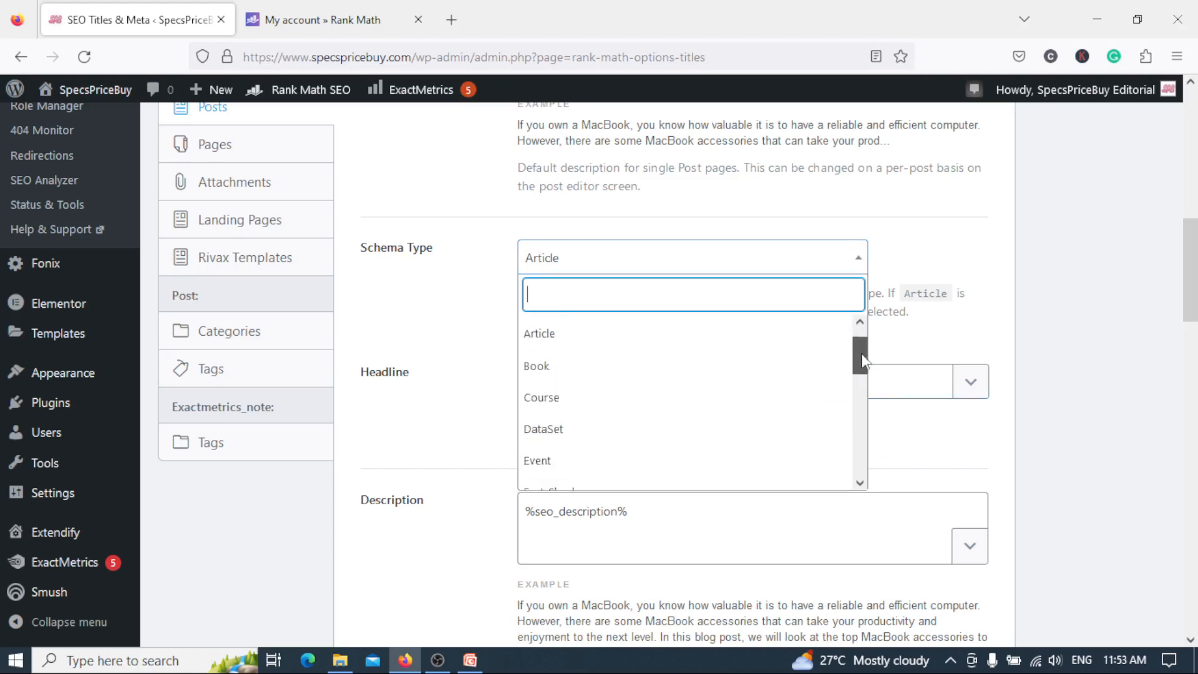
{"action": "left_click_drag", "start_coordinate": [862, 354], "coordinate": [870, 480]}
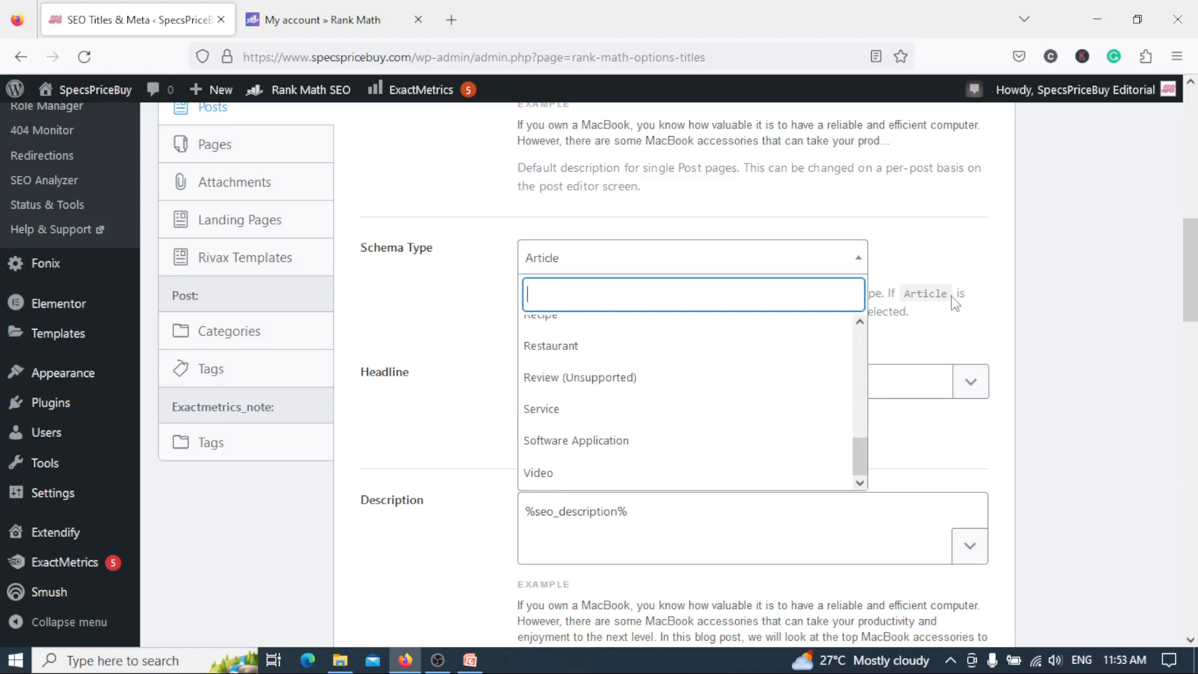
{"action": "left_click", "coordinate": [978, 251]}
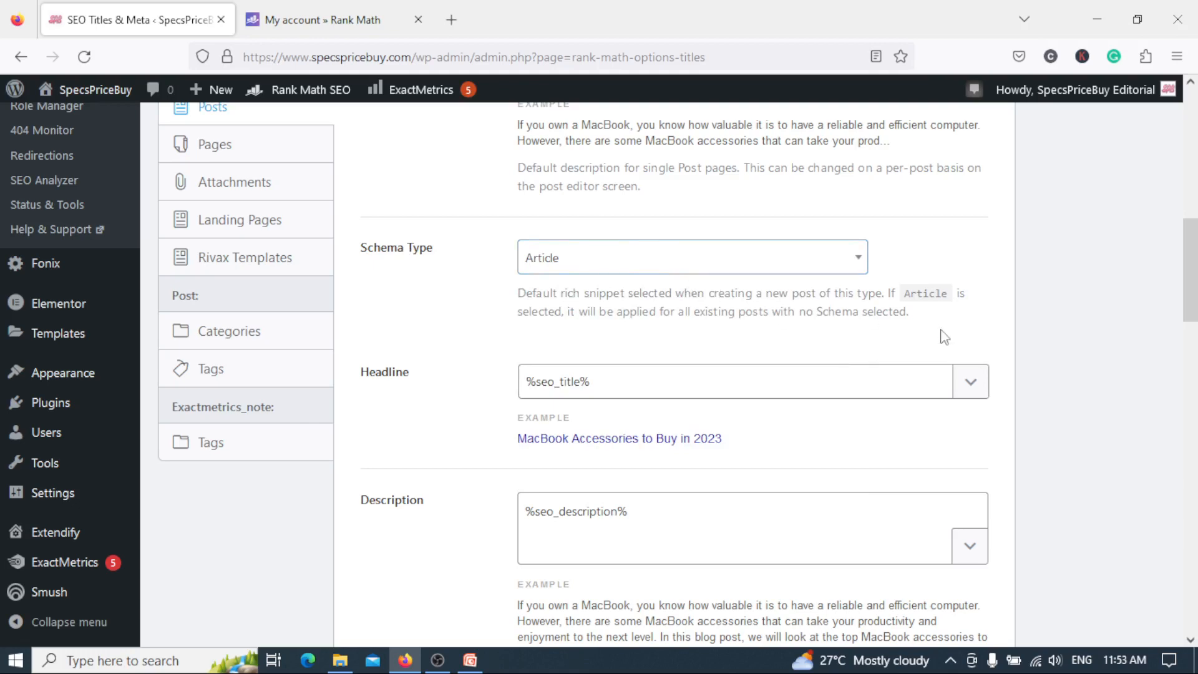
Review the remaining Posts settings, including article type, video autodetection, link suggestions, primary taxonomy, SEO controls and bulk editing.
{"action": "left_click_drag", "start_coordinate": [1195, 284], "coordinate": [1195, 392]}
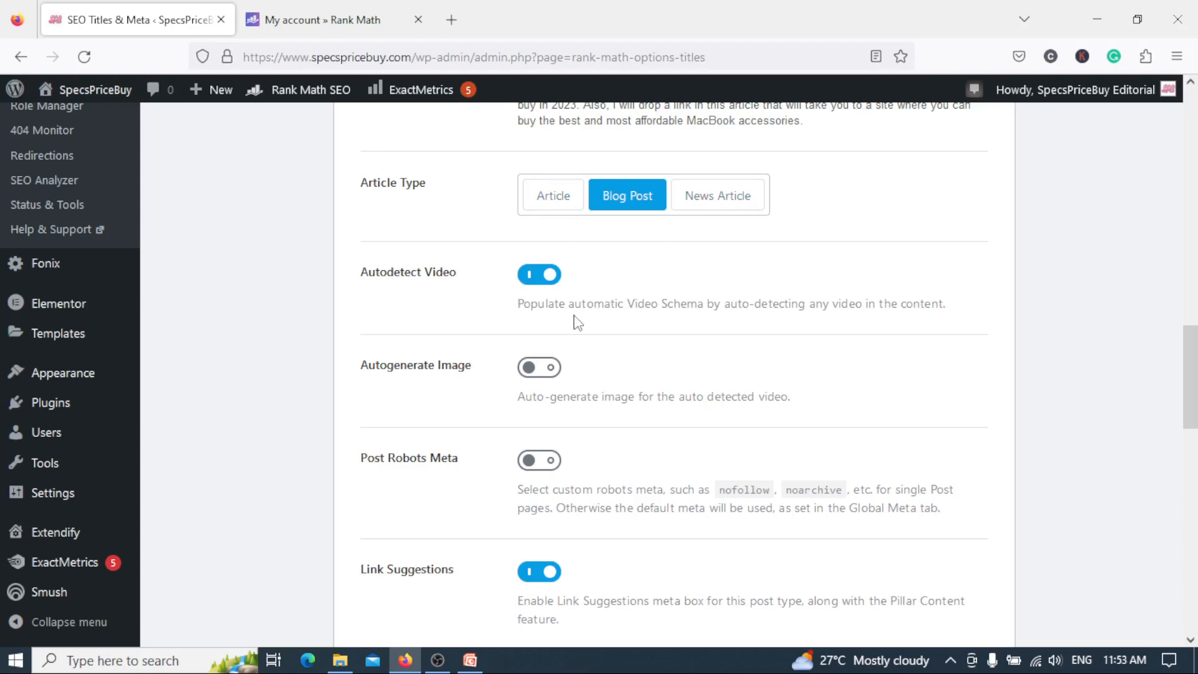
{"action": "scroll", "coordinate": [1196, 466], "scroll_direction": "down", "scroll_amount": 2}
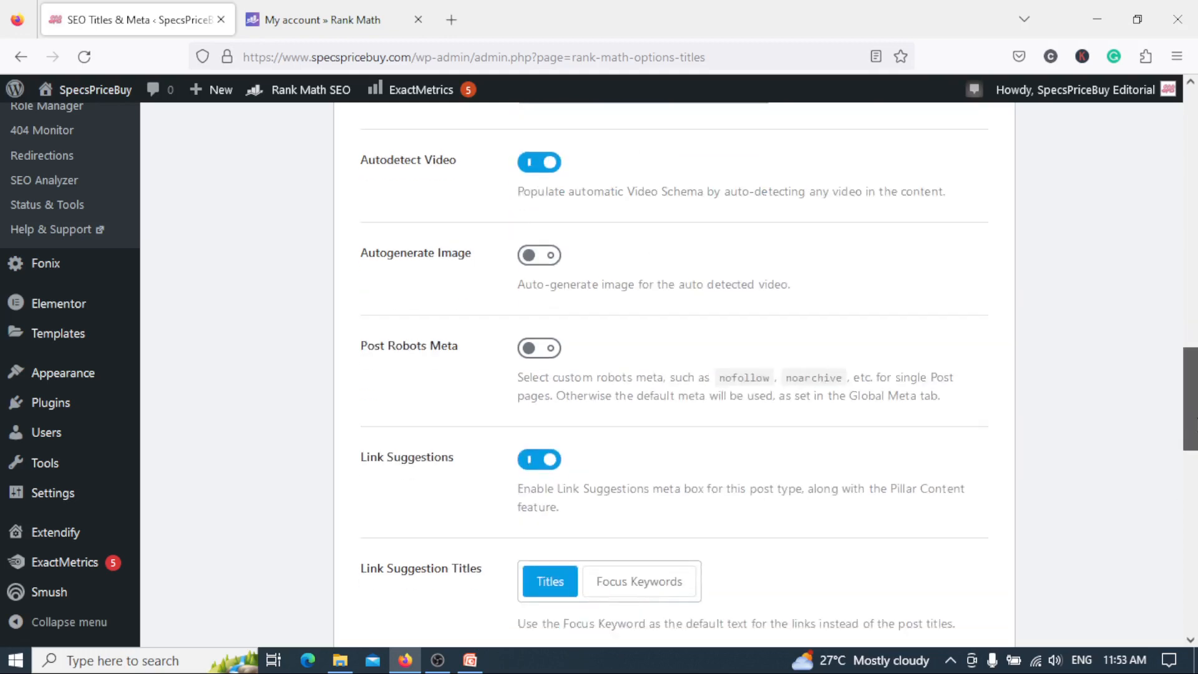
{"action": "scroll", "coordinate": [686, 374], "scroll_direction": "down", "scroll_amount": 4}
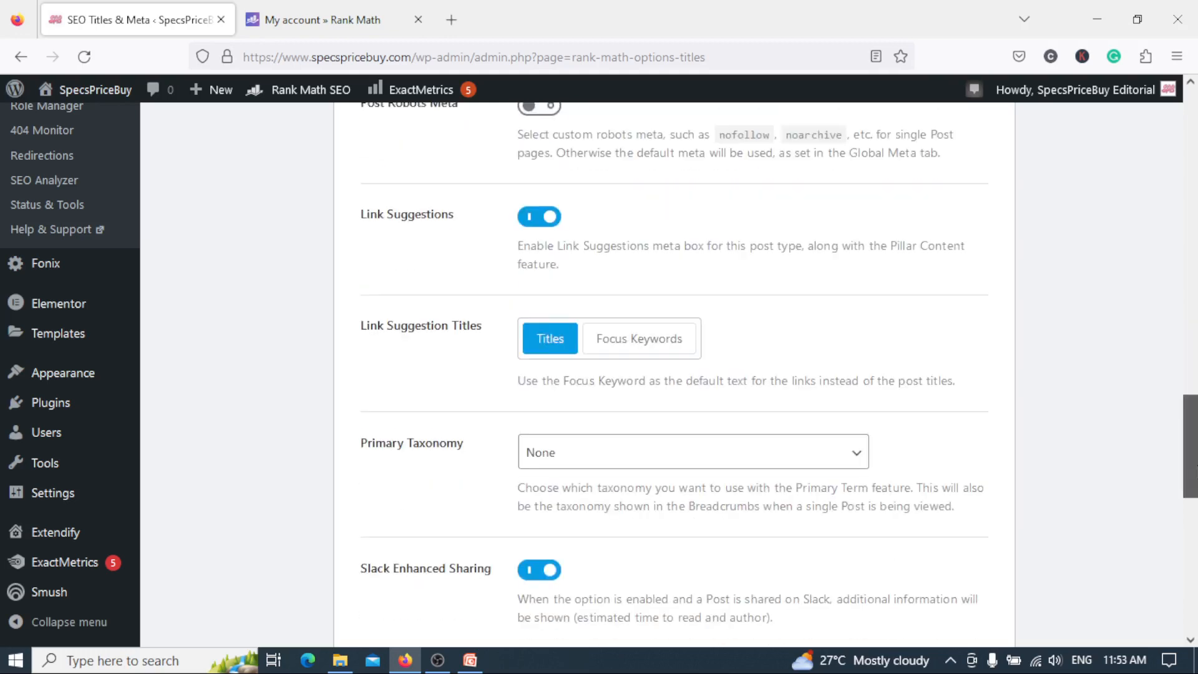
{"action": "scroll", "coordinate": [686, 374], "scroll_direction": "down", "scroll_amount": 1}
{"action": "scroll", "coordinate": [673, 375], "scroll_direction": "down", "scroll_amount": 3}
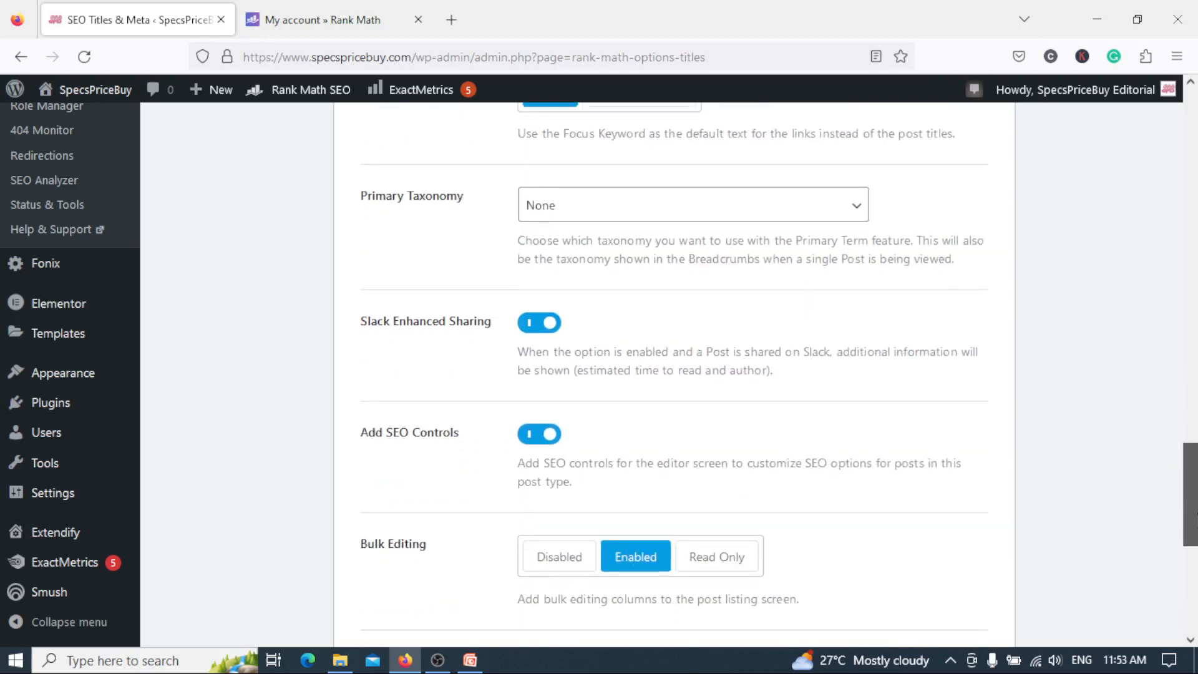
{"action": "scroll", "coordinate": [674, 374], "scroll_direction": "up", "scroll_amount": 15}
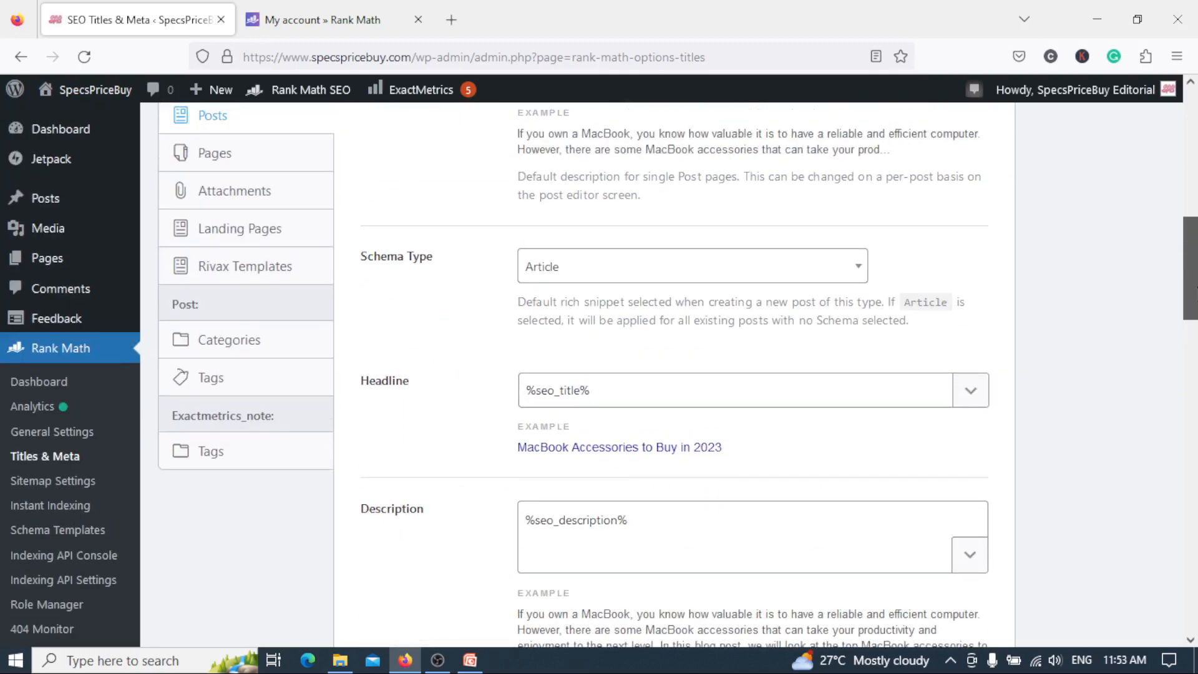
{"action": "scroll", "coordinate": [1196, 303], "scroll_direction": "down", "scroll_amount": 2}
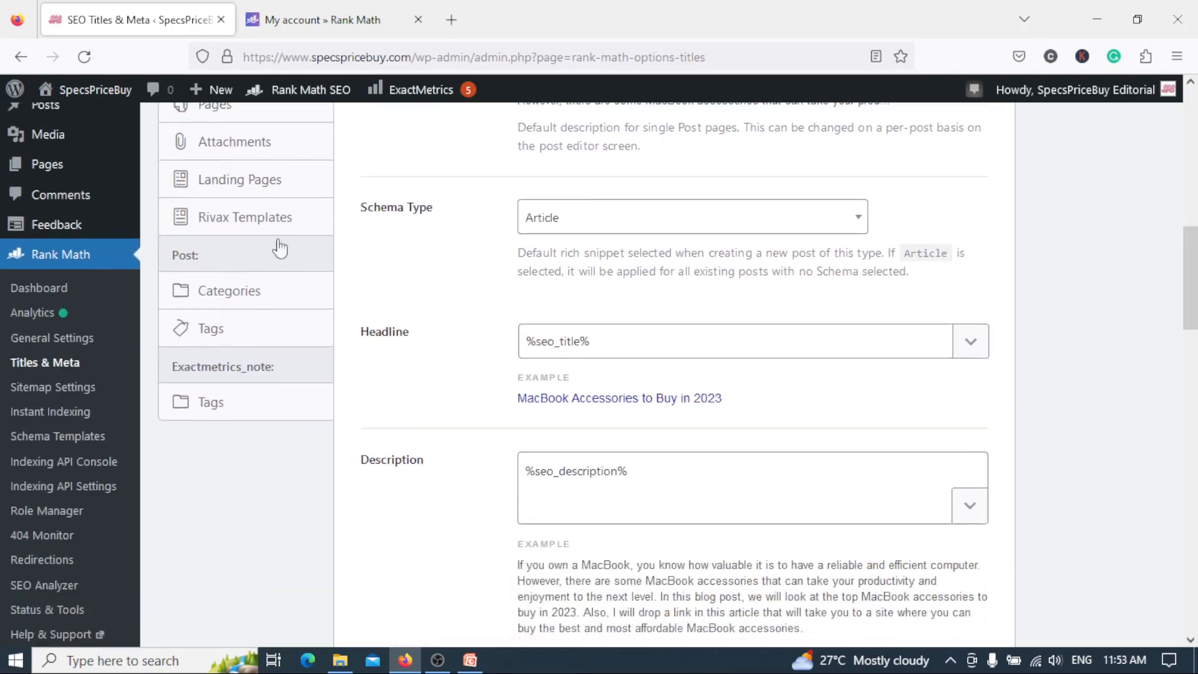
Review the Categories settings for archive titles, descriptions and SEO controls, and the Tags settings for archive robots meta.
{"action": "left_click", "coordinate": [292, 295]}
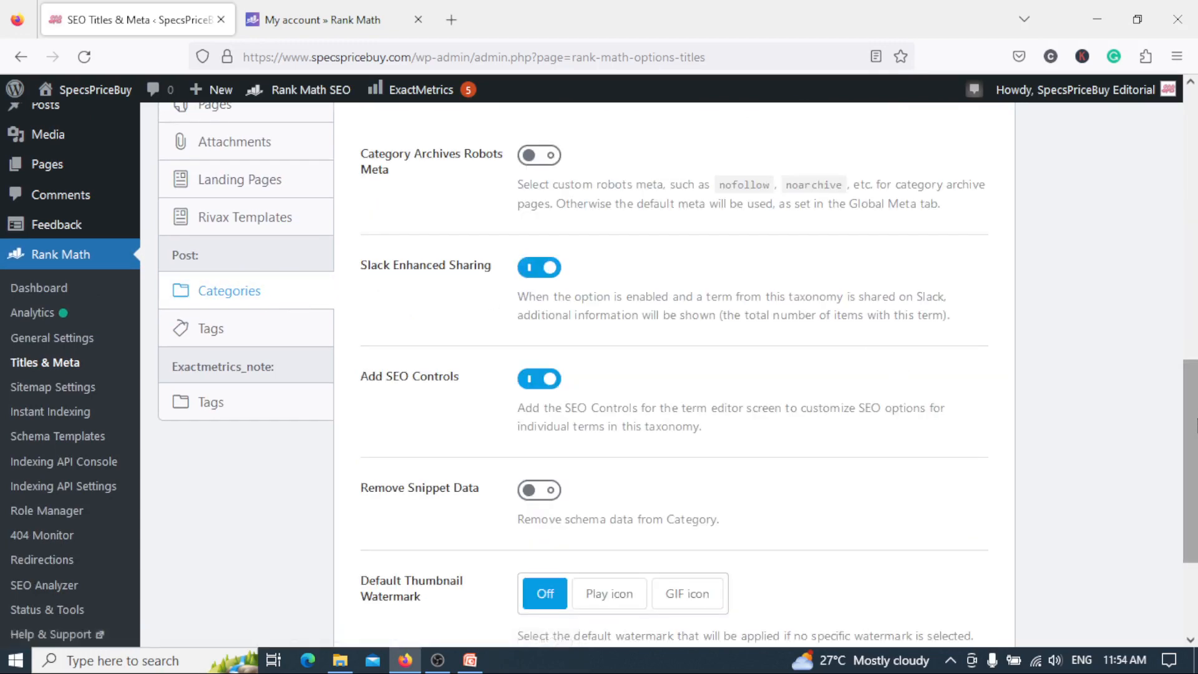
{"action": "scroll", "coordinate": [921, 371], "scroll_direction": "up", "scroll_amount": 6}
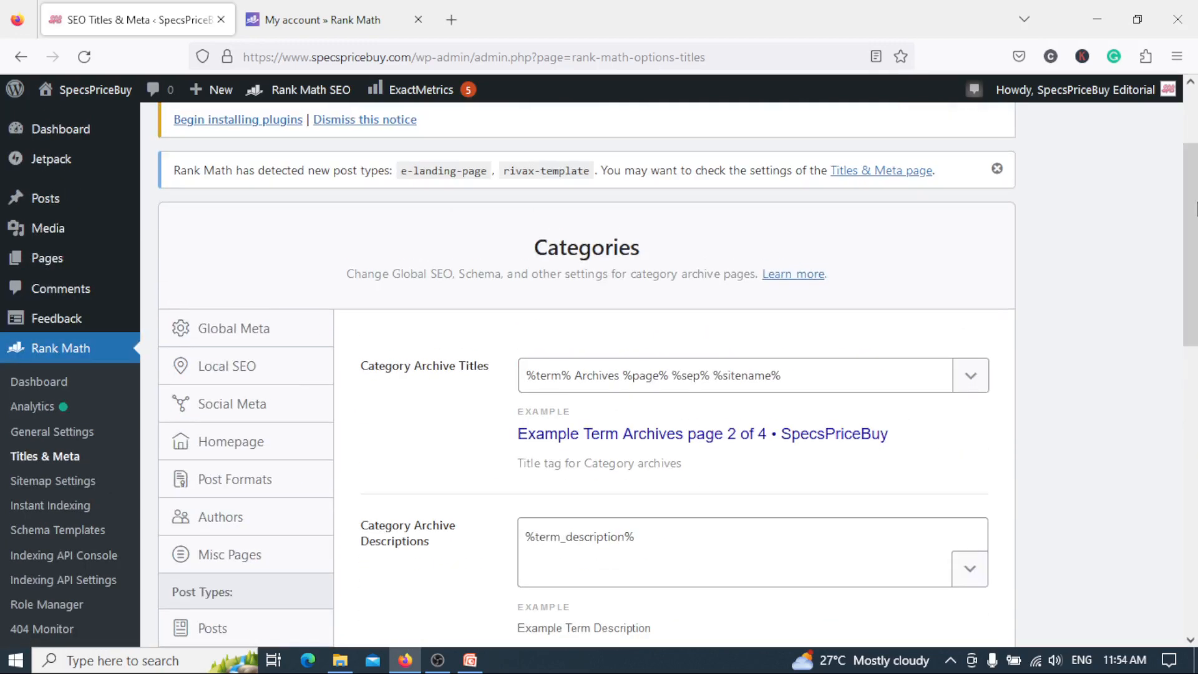
{"action": "scroll", "coordinate": [586, 374], "scroll_direction": "down", "scroll_amount": 2}
{"action": "left_click_drag", "start_coordinate": [1196, 243], "coordinate": [1196, 438]}
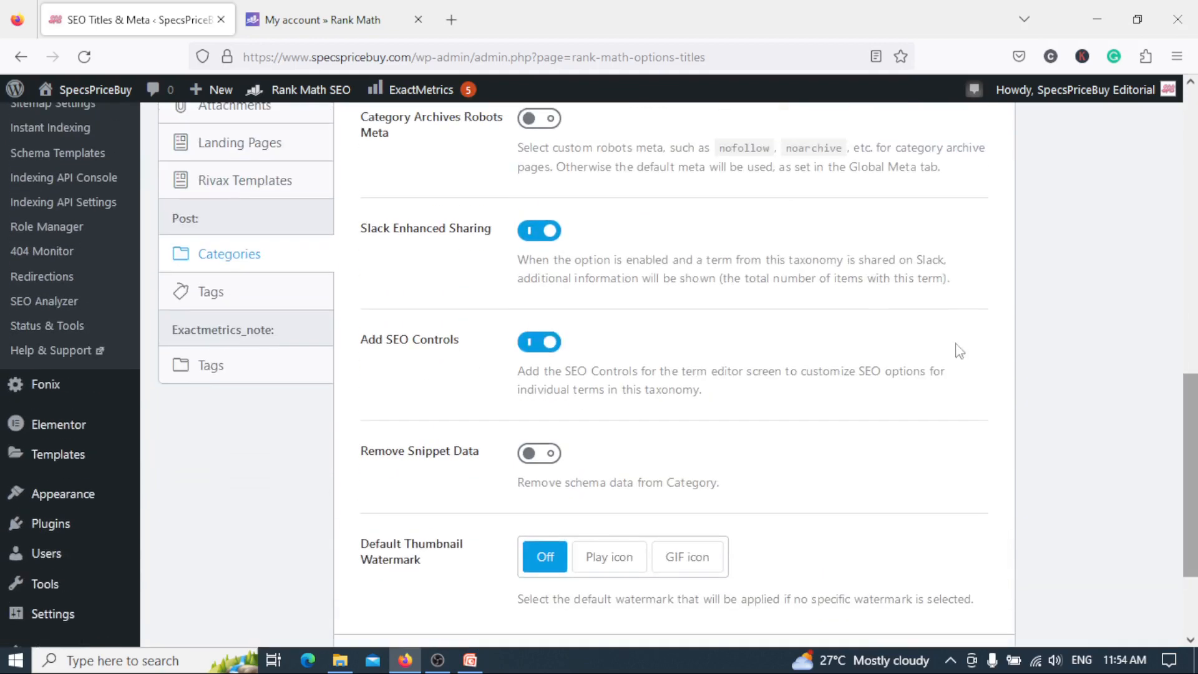
{"action": "left_click", "coordinate": [265, 294]}
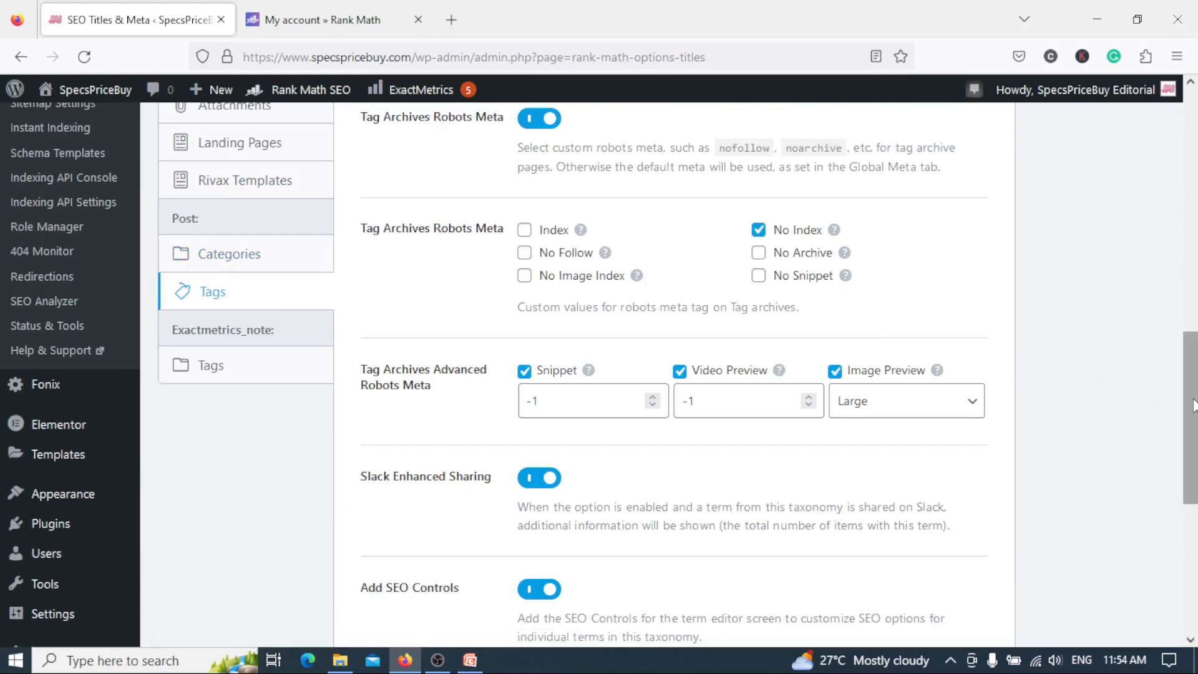
{"action": "left_click_drag", "start_coordinate": [1193, 405], "coordinate": [1194, 379]}
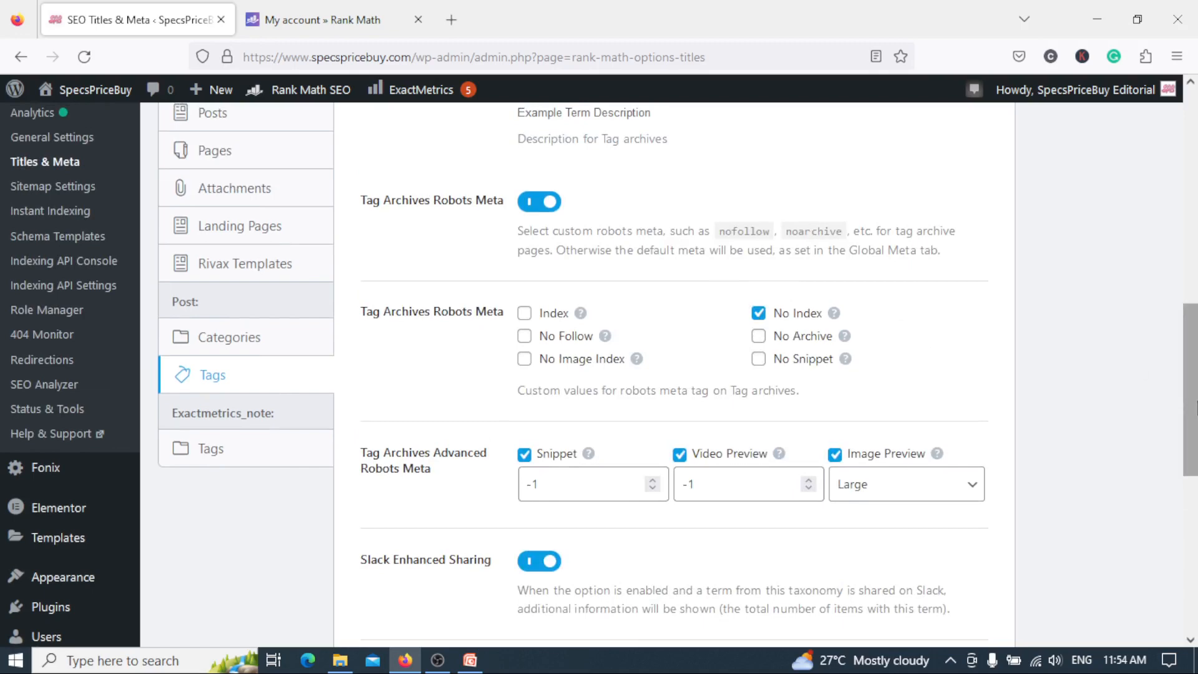
Open Sitemap Settings and review the general options, including links per sitemap, images, featured images and excluded posts.
{"action": "left_click_drag", "start_coordinate": [1196, 401], "coordinate": [1191, 369]}
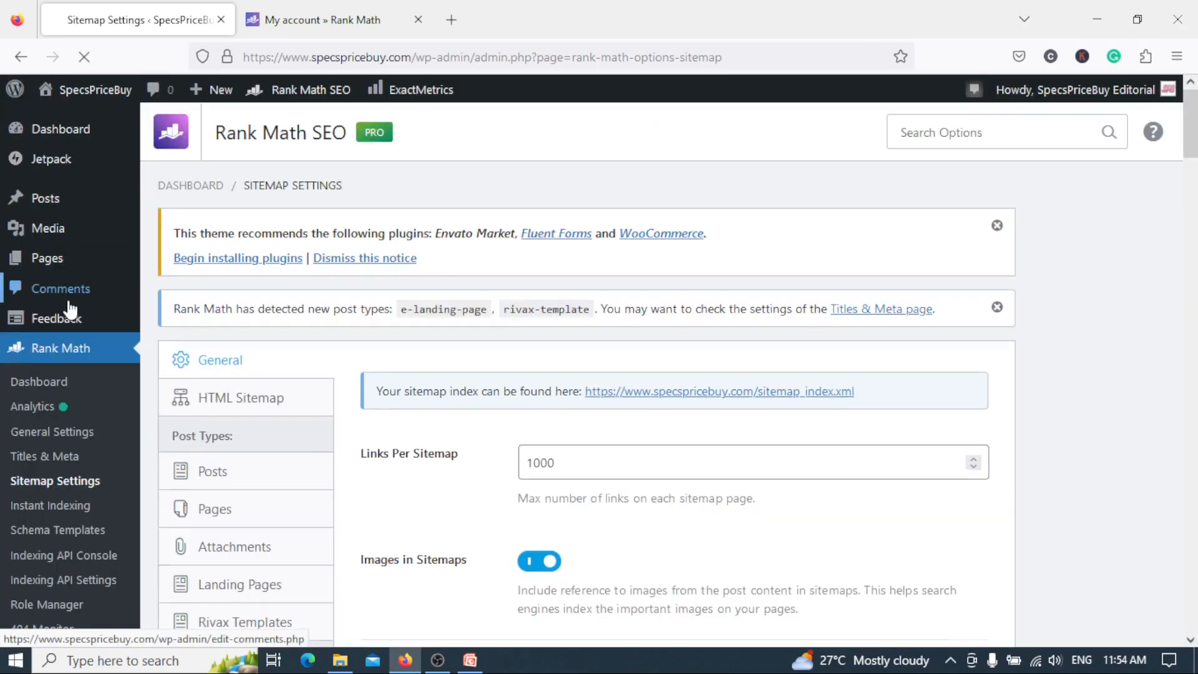
{"action": "left_click_drag", "start_coordinate": [1195, 275], "coordinate": [1195, 444]}
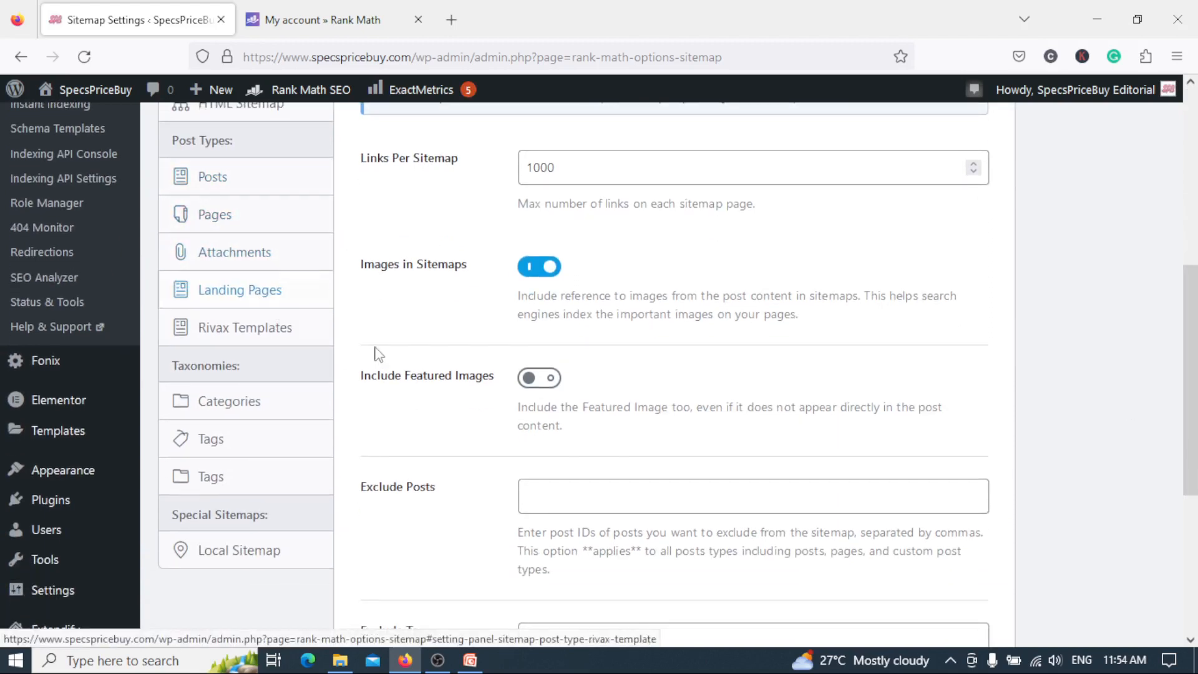
{"action": "mouse_move", "coordinate": [1195, 403]}
{"action": "left_mouse_down"}
{"action": "mouse_move", "coordinate": [1196, 467]}
{"action": "mouse_move", "coordinate": [1194, 295]}
{"action": "mouse_move", "coordinate": [1195, 388]}
{"action": "left_mouse_up"}
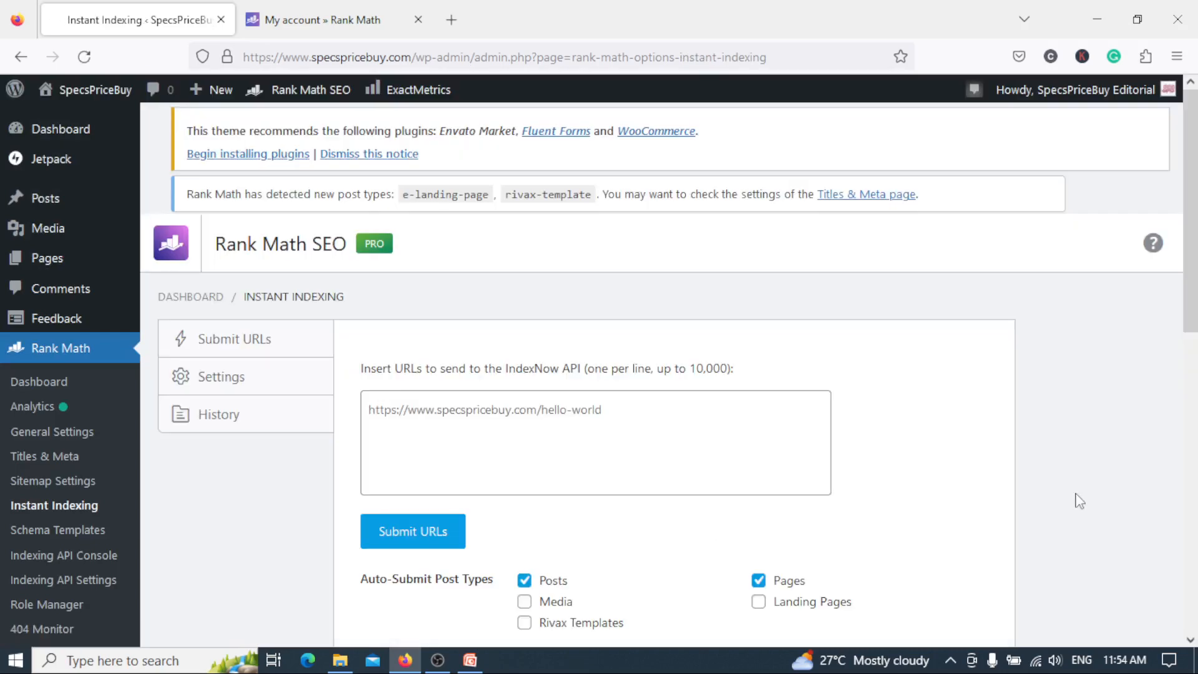
Review the Instant Indexing URL submission form, then its Settings for auto-submit post types, API key and key location.
{"action": "scroll", "coordinate": [1079, 501], "scroll_direction": "down", "scroll_amount": 5}
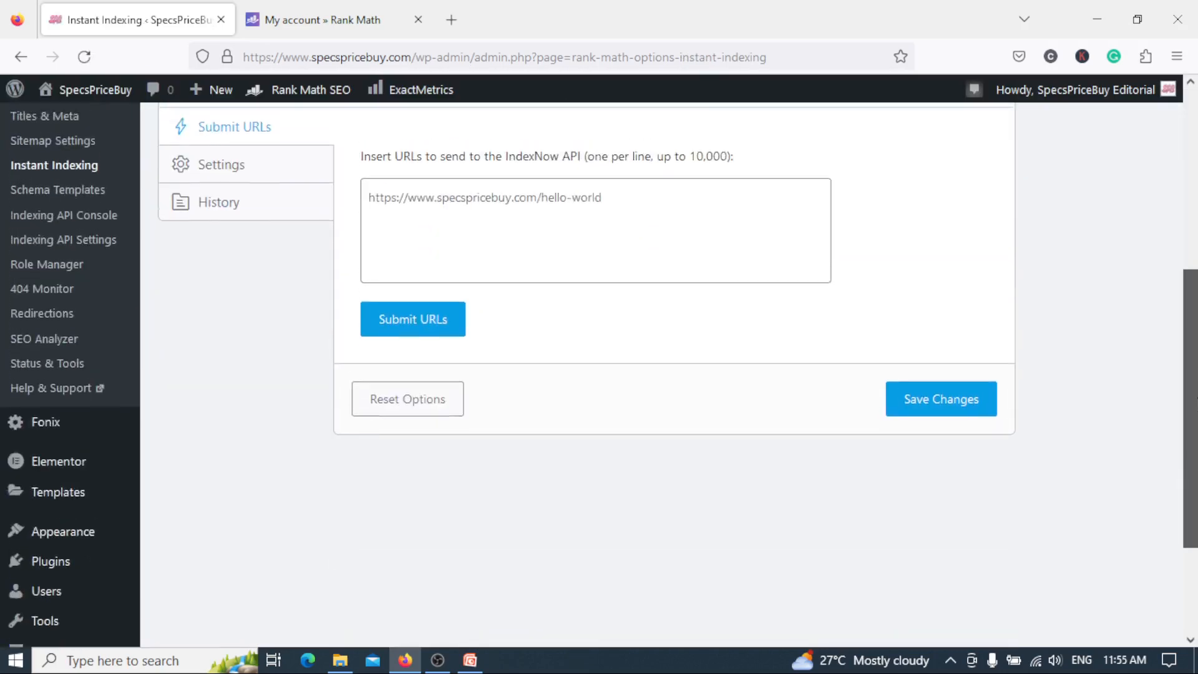
{"action": "scroll", "coordinate": [599, 375], "scroll_direction": "up", "scroll_amount": 1}
{"action": "left_click", "coordinate": [256, 225]}
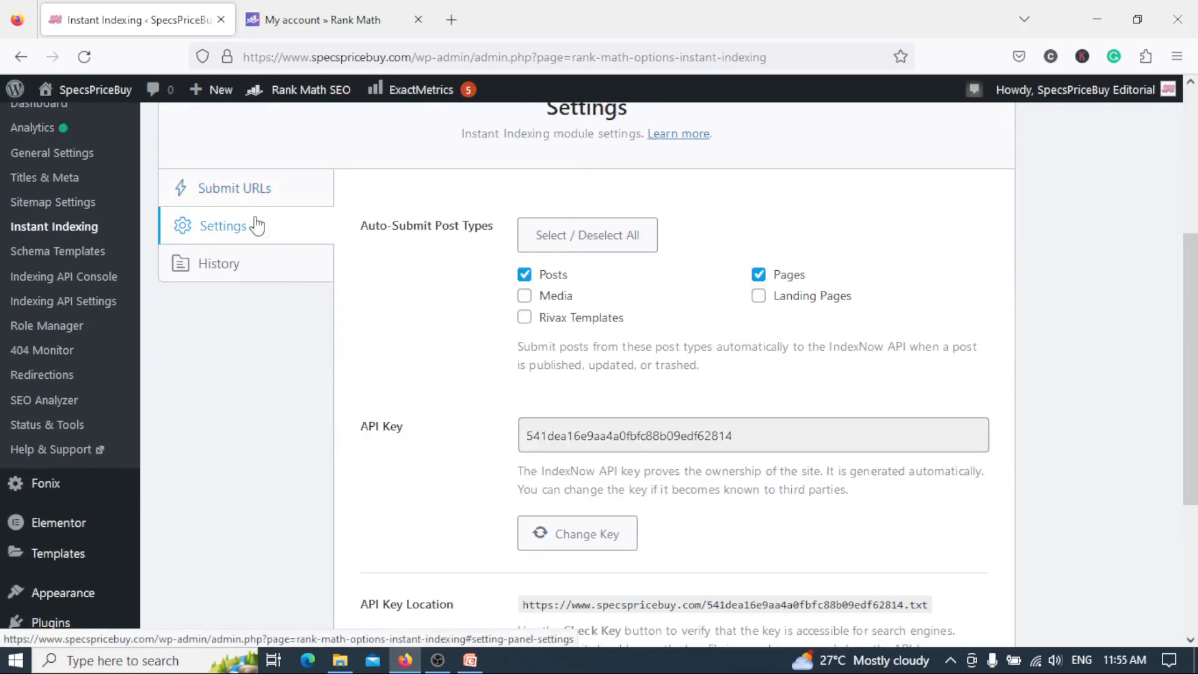
{"action": "scroll", "coordinate": [1190, 405], "scroll_direction": "down", "scroll_amount": 2}
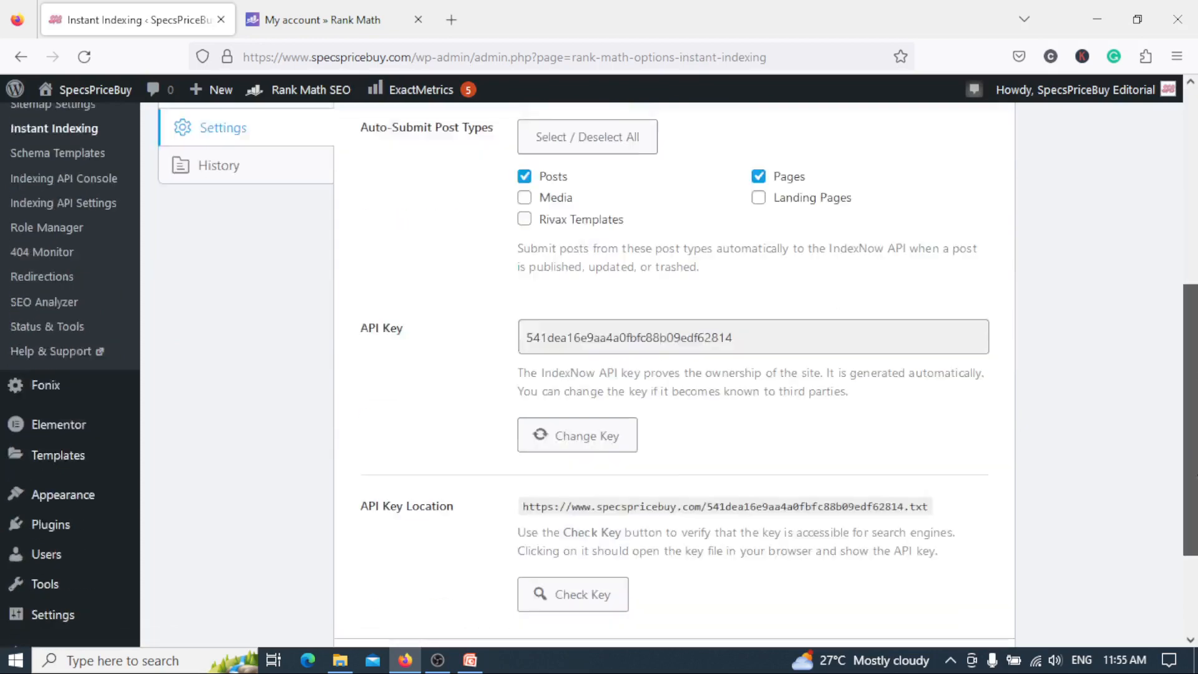
Open Schema Templates and look over the Schemas list page.
{"action": "left_click_drag", "start_coordinate": [1196, 477], "coordinate": [1194, 368]}
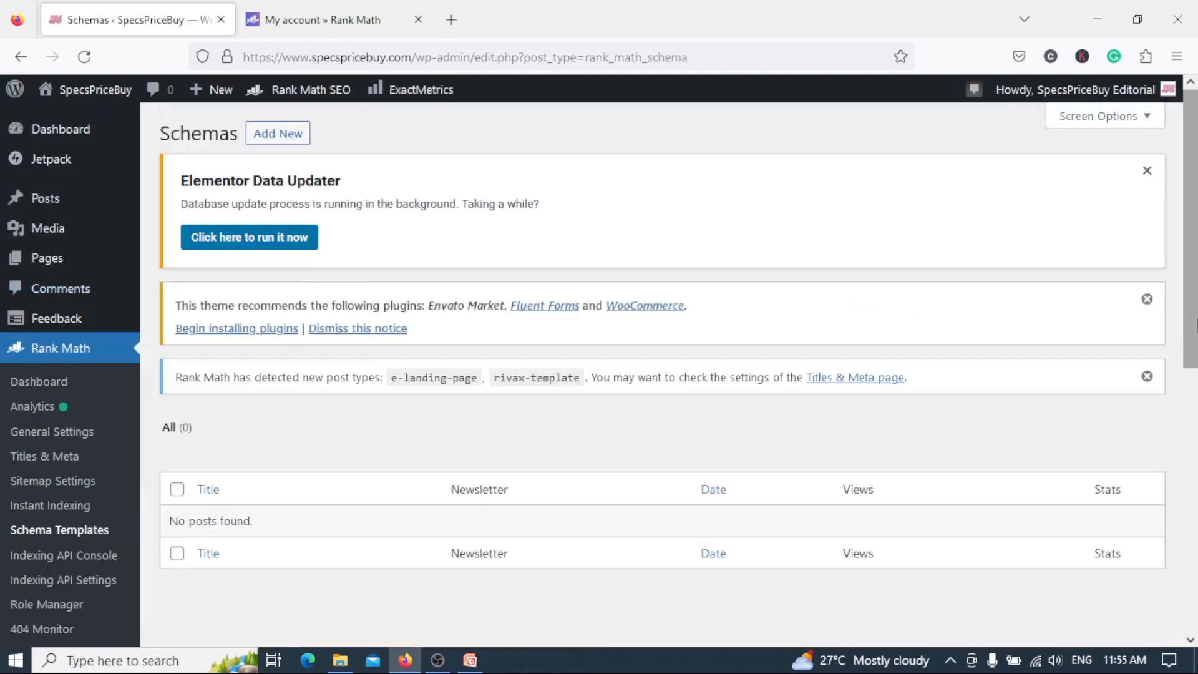
{"action": "scroll", "coordinate": [1195, 319], "scroll_direction": "down", "scroll_amount": 2}
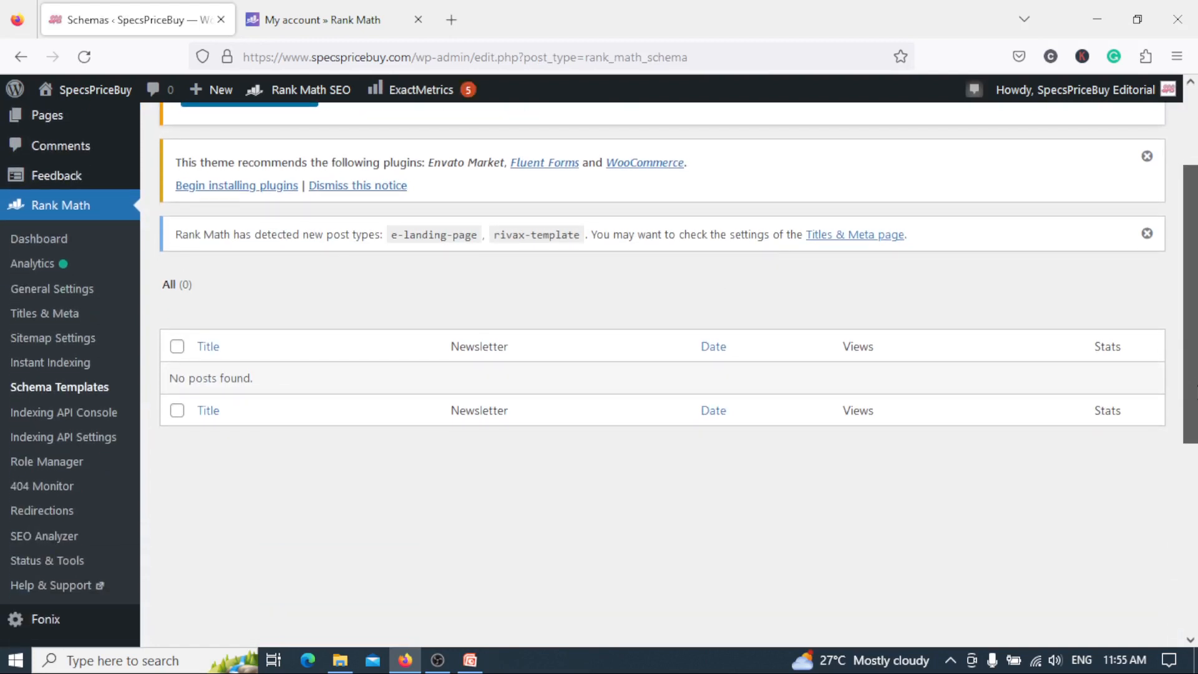
{"action": "scroll", "coordinate": [372, 154], "scroll_direction": "up", "scroll_amount": 2}
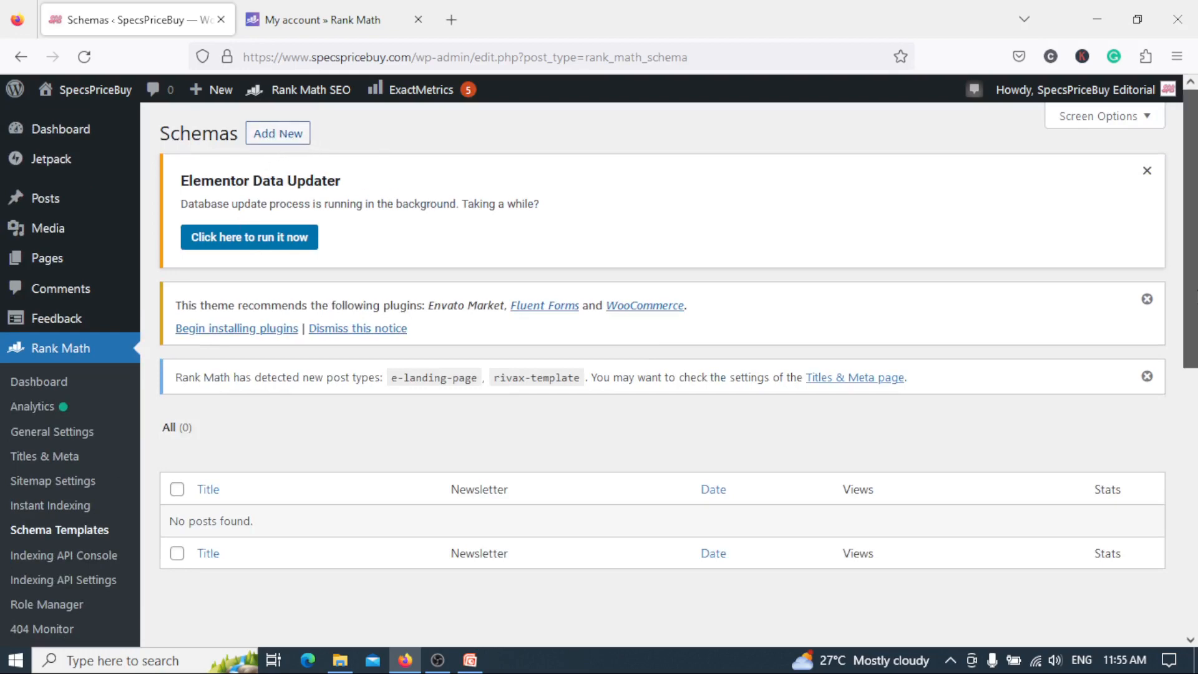
{"action": "scroll", "coordinate": [1061, 213], "scroll_direction": "down", "scroll_amount": 3}
{"action": "scroll", "coordinate": [1061, 212], "scroll_direction": "up", "scroll_amount": 3}
{"action": "scroll", "coordinate": [598, 375], "scroll_direction": "down", "scroll_amount": 3}
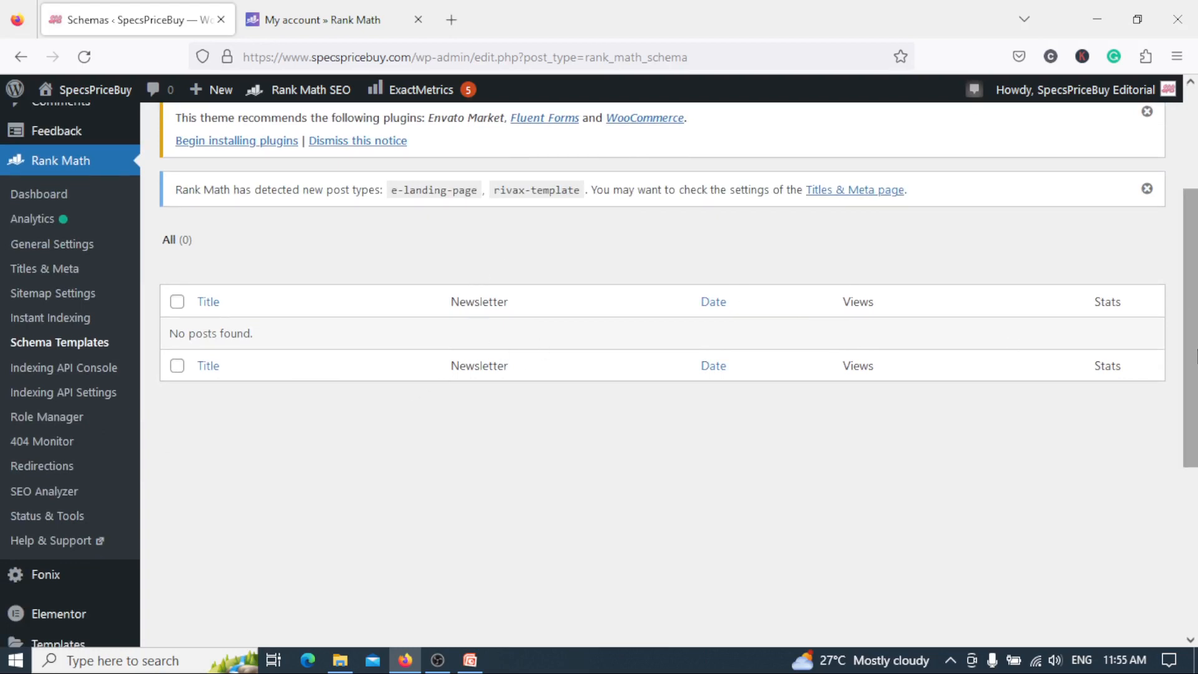
{"action": "scroll", "coordinate": [327, 203], "scroll_direction": "up", "scroll_amount": 3}
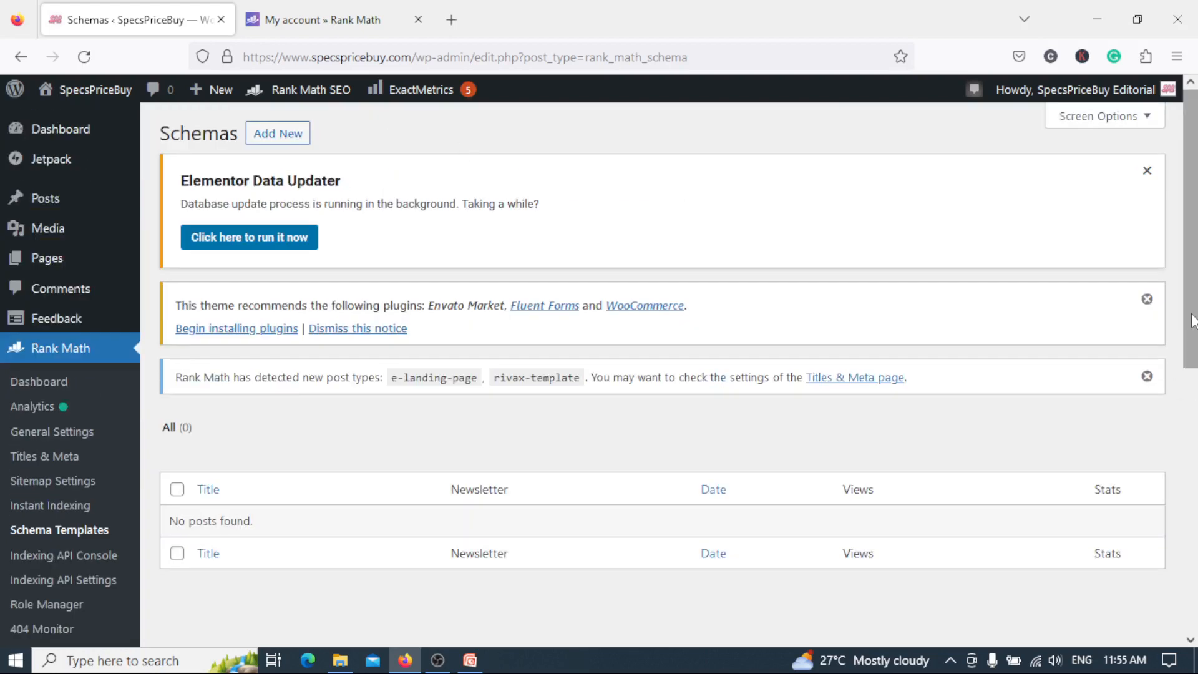
Open Role Manager and review the Rank Math permissions for each user role from Administrator to Shop Manager.
{"action": "scroll", "coordinate": [590, 302], "scroll_direction": "down", "scroll_amount": 3}
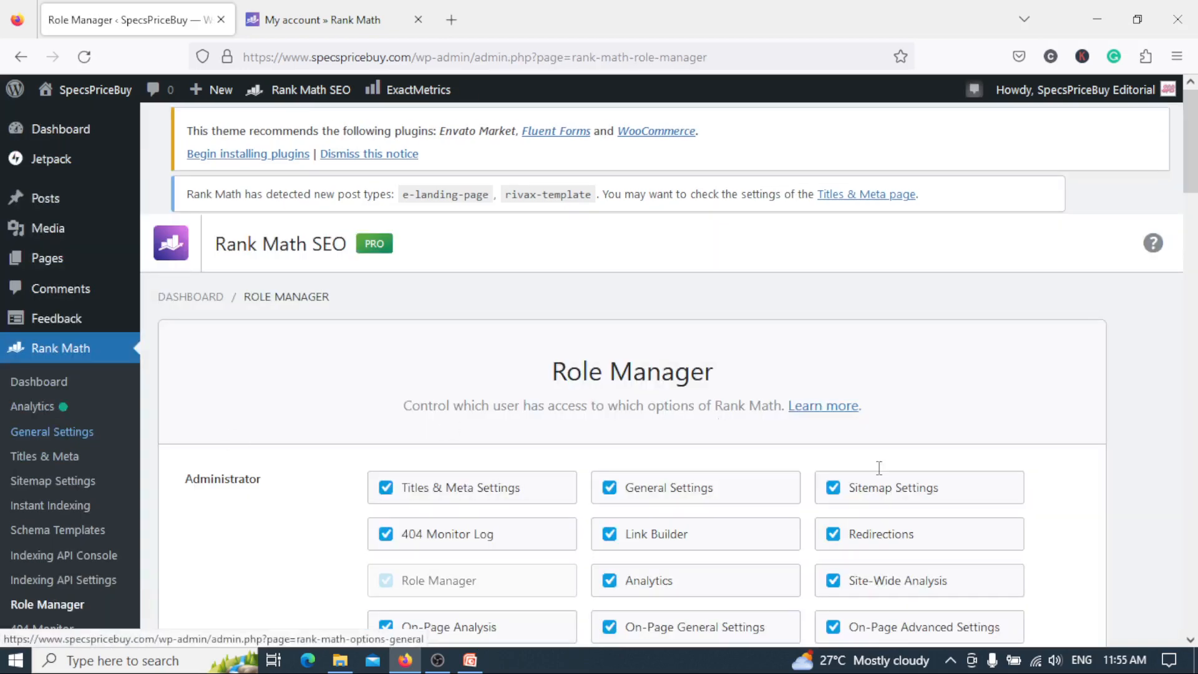
{"action": "scroll", "coordinate": [1192, 159], "scroll_direction": "down", "scroll_amount": 5}
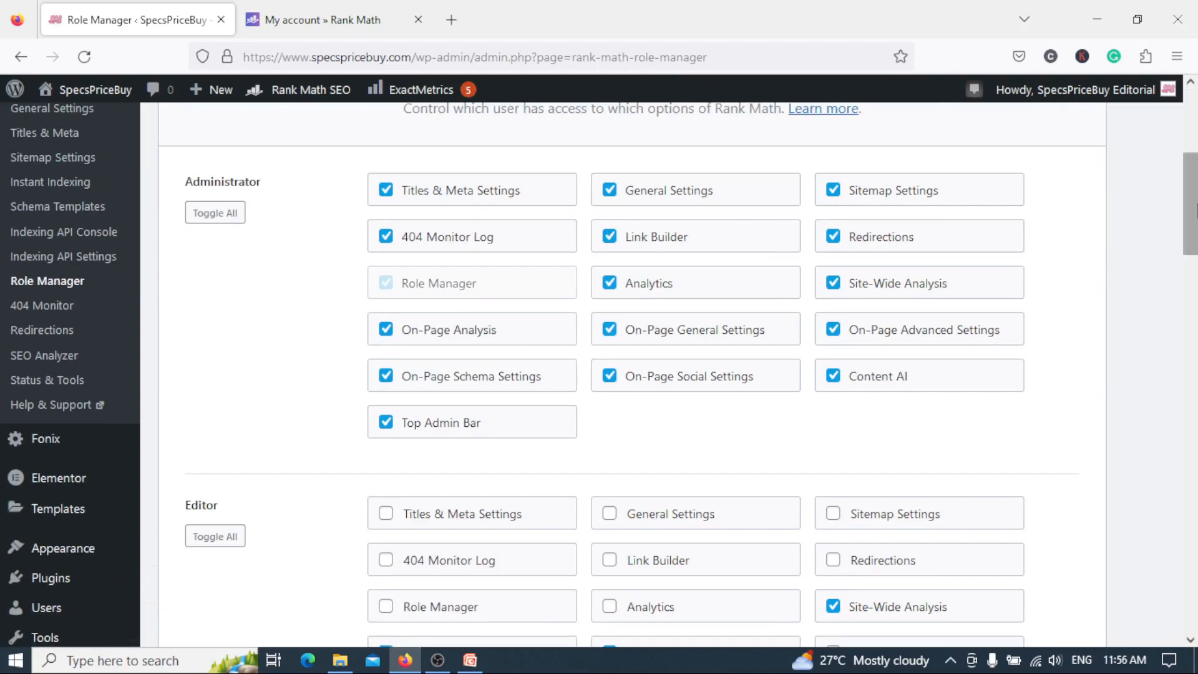
{"action": "scroll", "coordinate": [1195, 271], "scroll_direction": "down", "scroll_amount": 4}
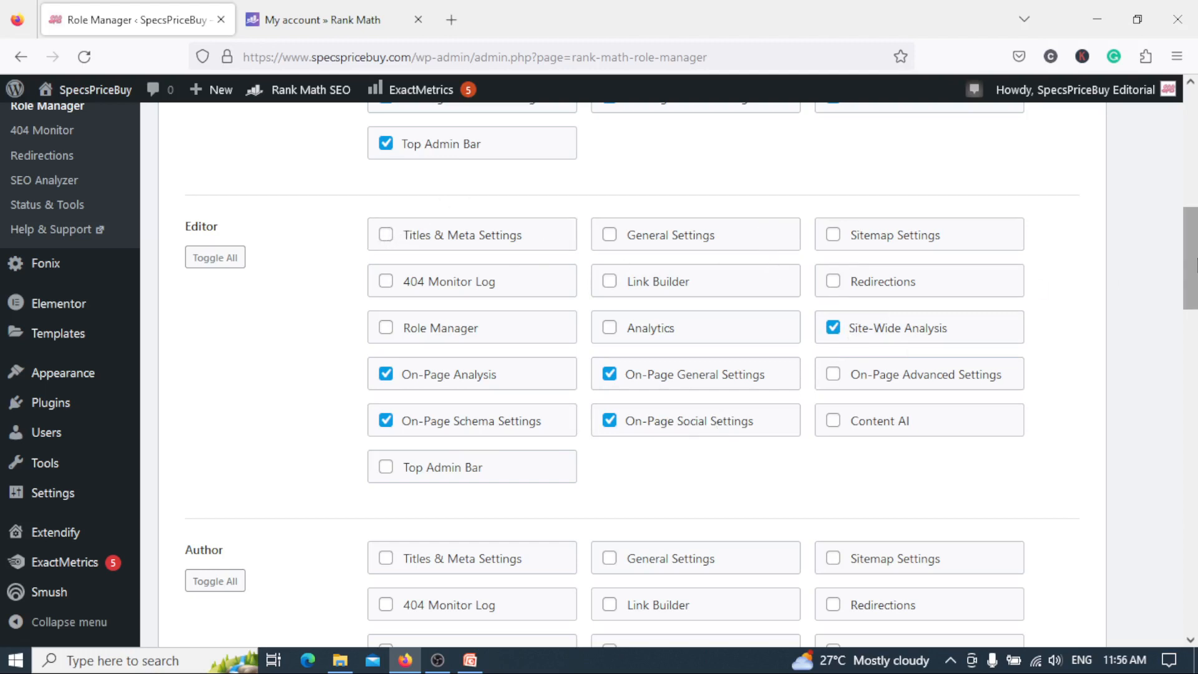
{"action": "scroll", "coordinate": [1192, 265], "scroll_direction": "down", "scroll_amount": 5}
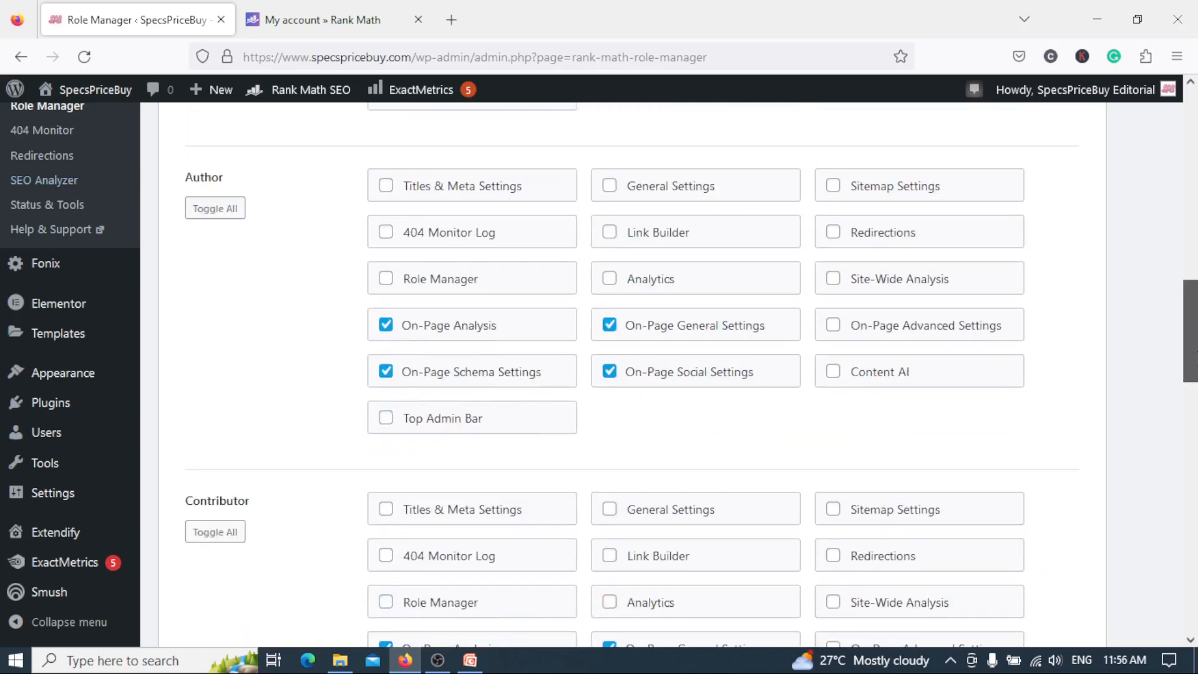
{"action": "scroll", "coordinate": [1190, 330], "scroll_direction": "down", "scroll_amount": 5}
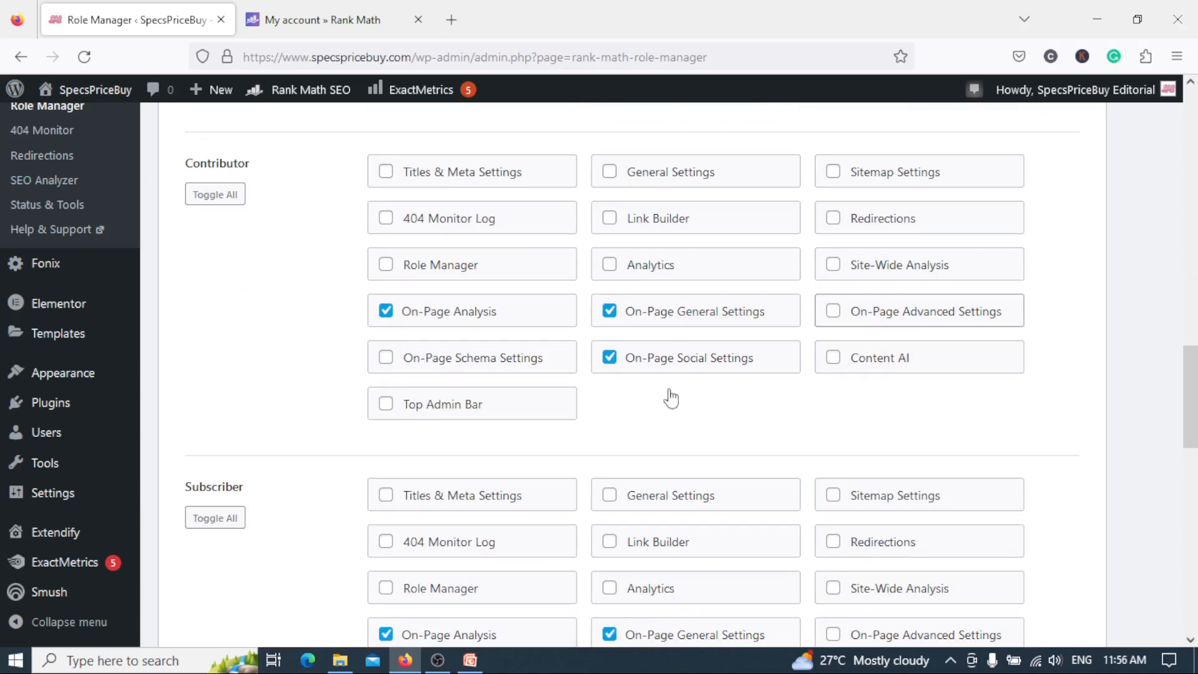
{"action": "scroll", "coordinate": [1191, 374], "scroll_direction": "down", "scroll_amount": 4}
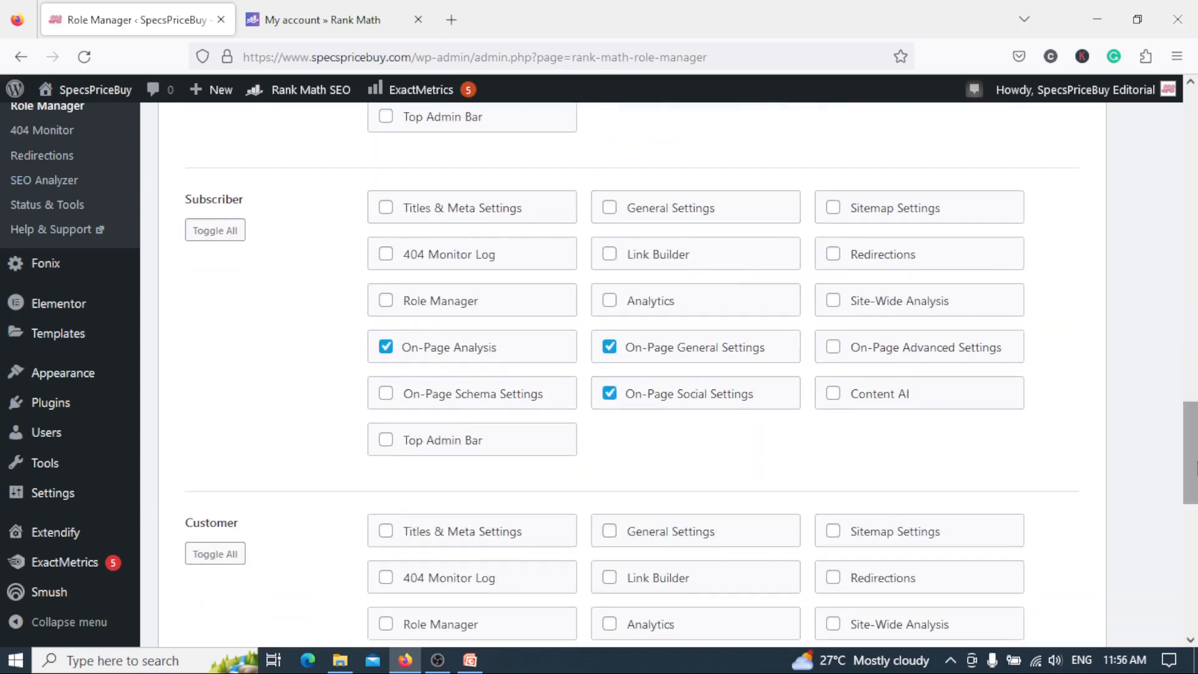
{"action": "scroll", "coordinate": [524, 243], "scroll_direction": "down", "scroll_amount": 5}
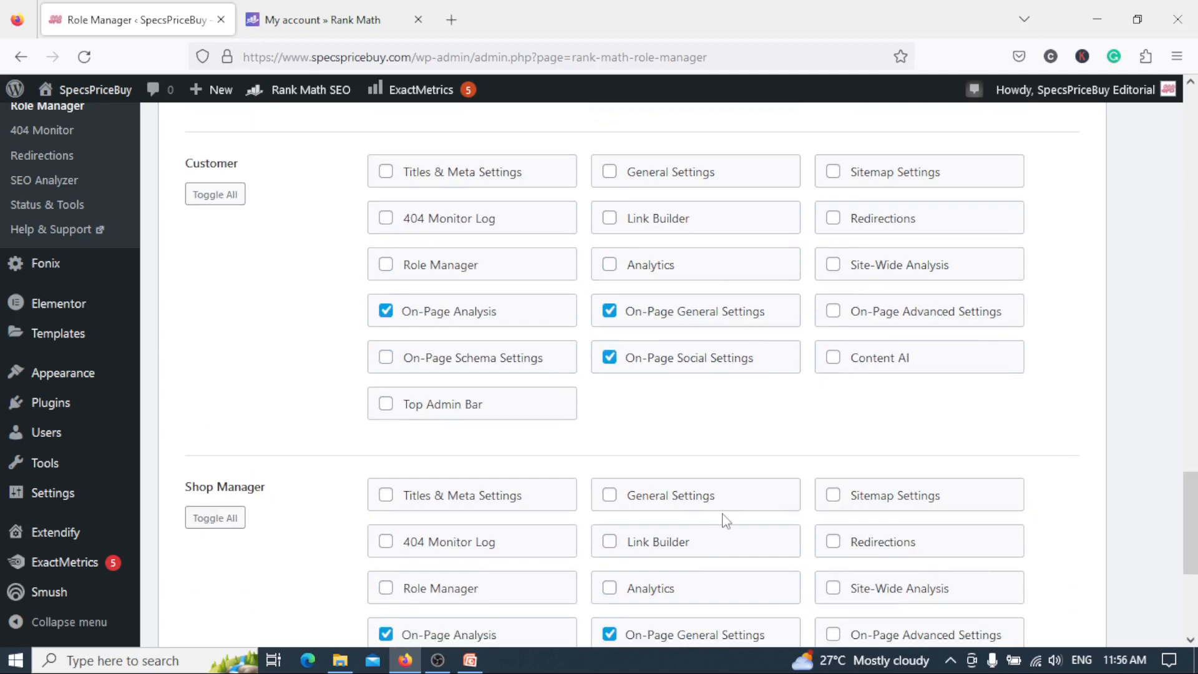
Open the 404 Monitor and examine the logged URIs with their hits and access times.
{"action": "left_click_drag", "start_coordinate": [1195, 524], "coordinate": [1196, 473]}
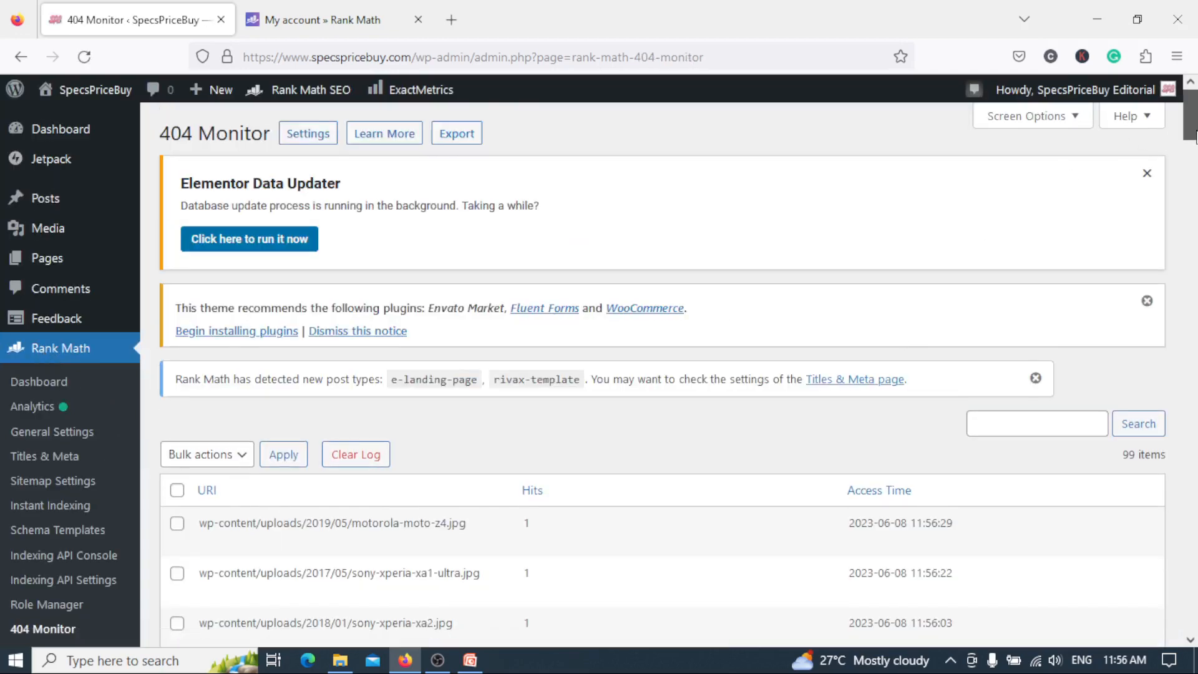
{"action": "left_click_drag", "start_coordinate": [1196, 131], "coordinate": [1196, 154]}
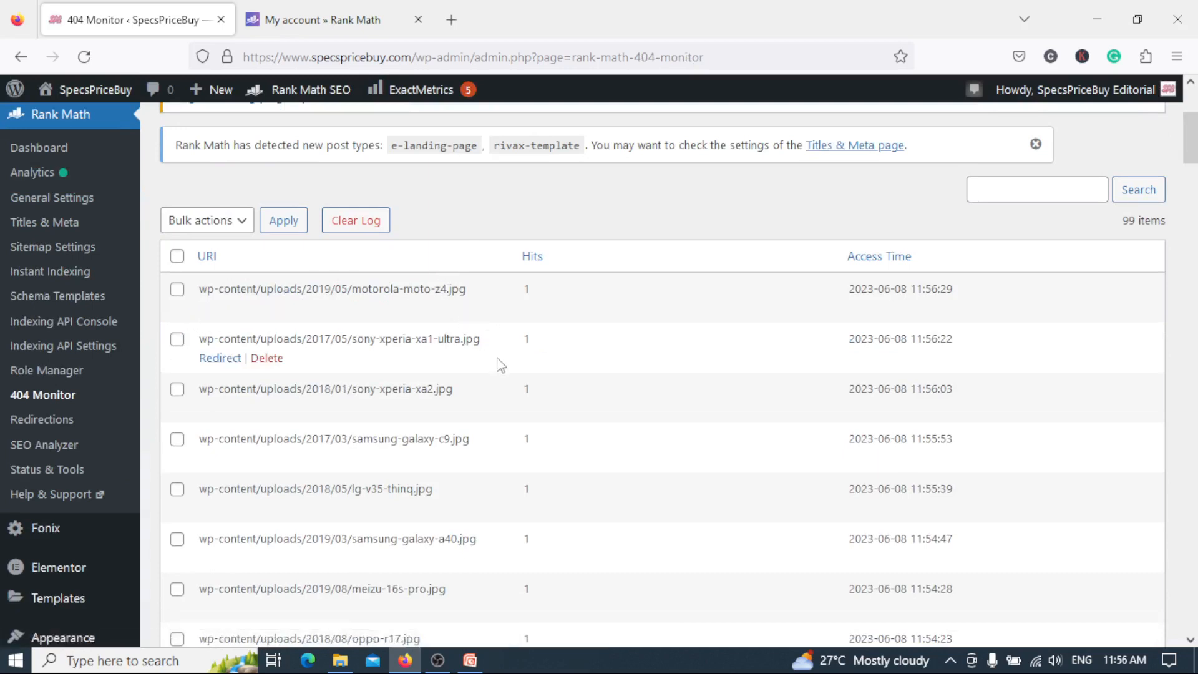
{"action": "mouse_move", "coordinate": [1194, 147]}
{"action": "left_mouse_down"}
{"action": "mouse_move", "coordinate": [1195, 612]}
{"action": "mouse_move", "coordinate": [1194, 140]}
{"action": "mouse_move", "coordinate": [1195, 191]}
{"action": "mouse_move", "coordinate": [1194, 150]}
{"action": "left_mouse_up"}
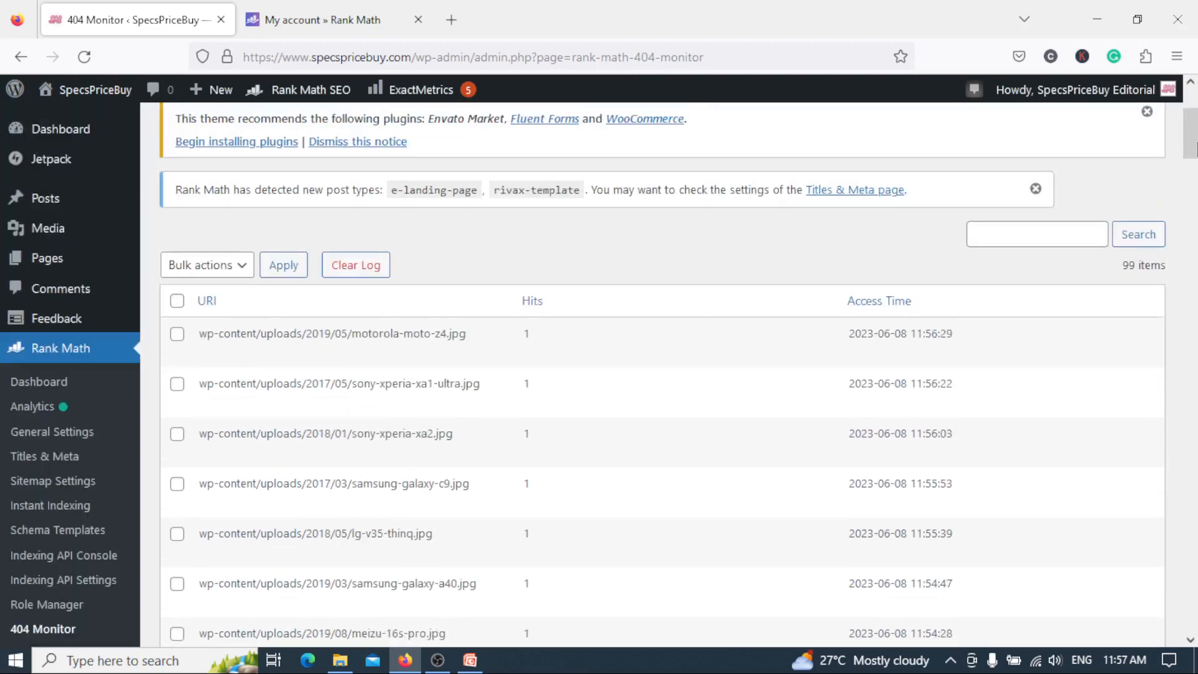
Select all entries in the 404 Monitor log and delete them with the Delete bulk action.
{"action": "left_click", "coordinate": [177, 302]}
{"action": "left_click", "coordinate": [242, 268]}
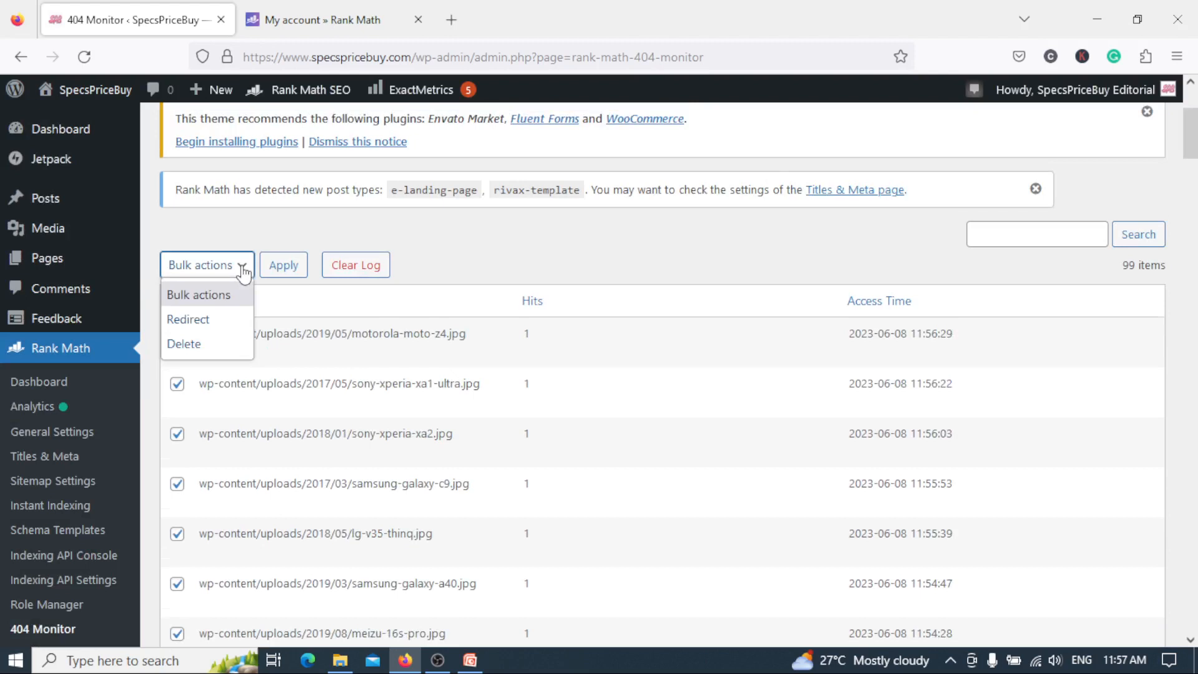
{"action": "left_click", "coordinate": [235, 342]}
{"action": "left_click", "coordinate": [288, 268]}
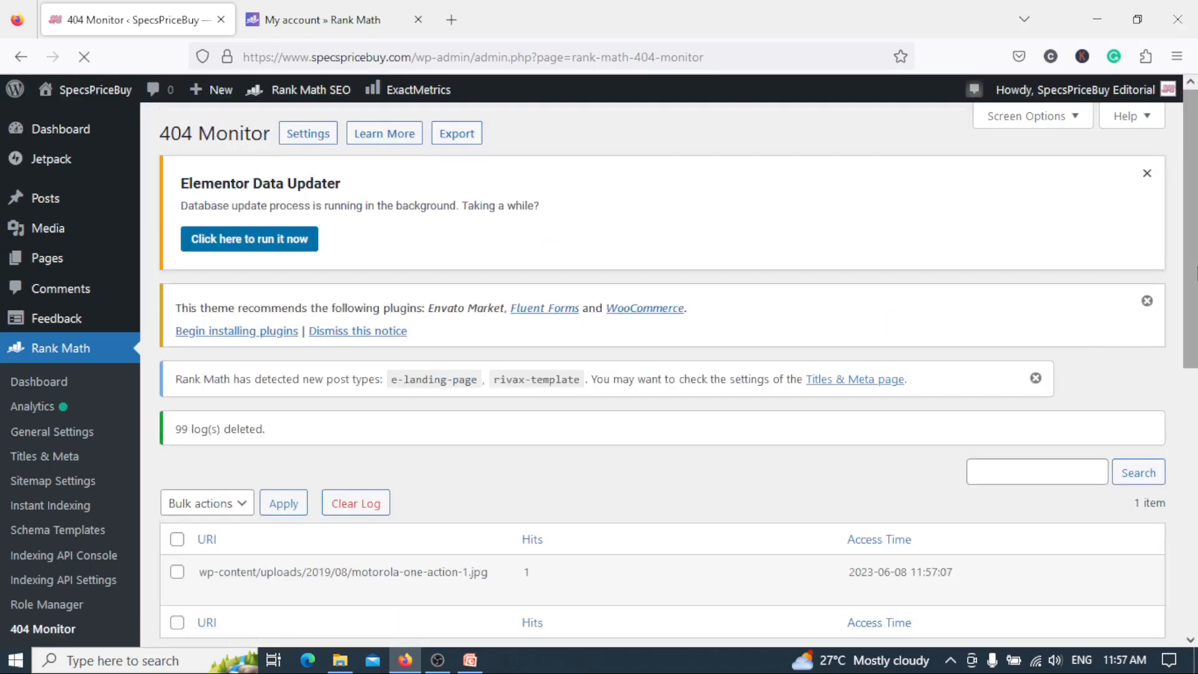
Clear the bulk selection in the 404 Monitor and delete the remaining motorola-one-action-1.jpg log entry.
{"action": "left_click_drag", "start_coordinate": [1197, 267], "coordinate": [1197, 319]}
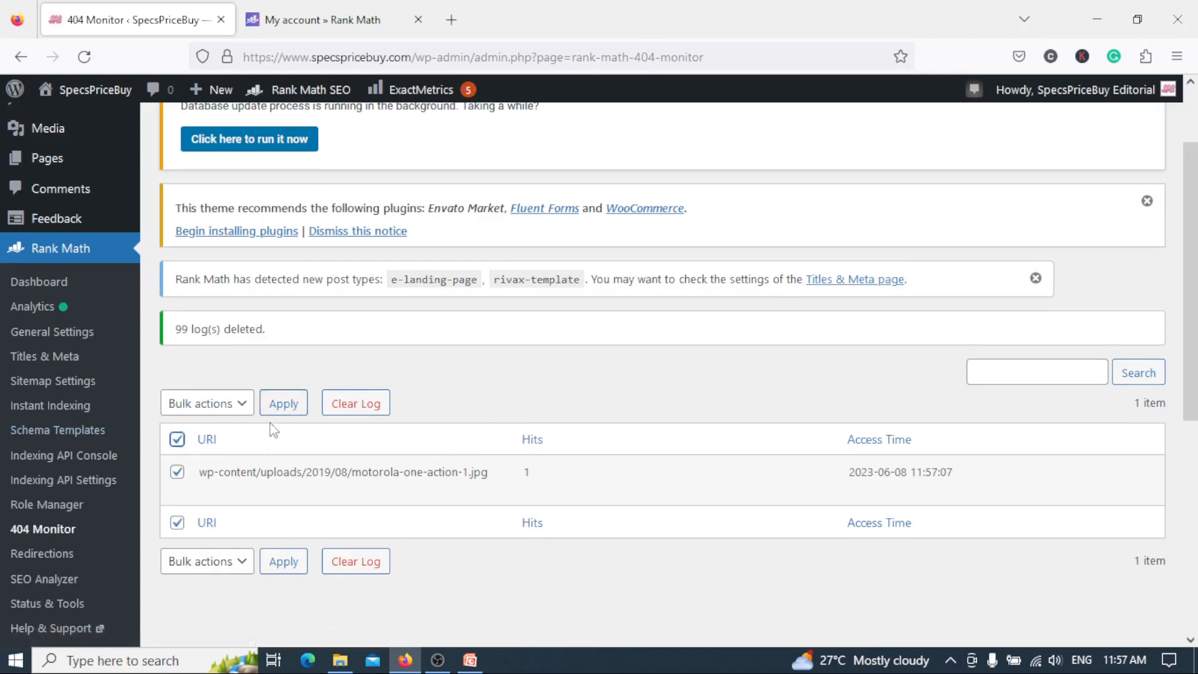
{"action": "left_click", "coordinate": [177, 439]}
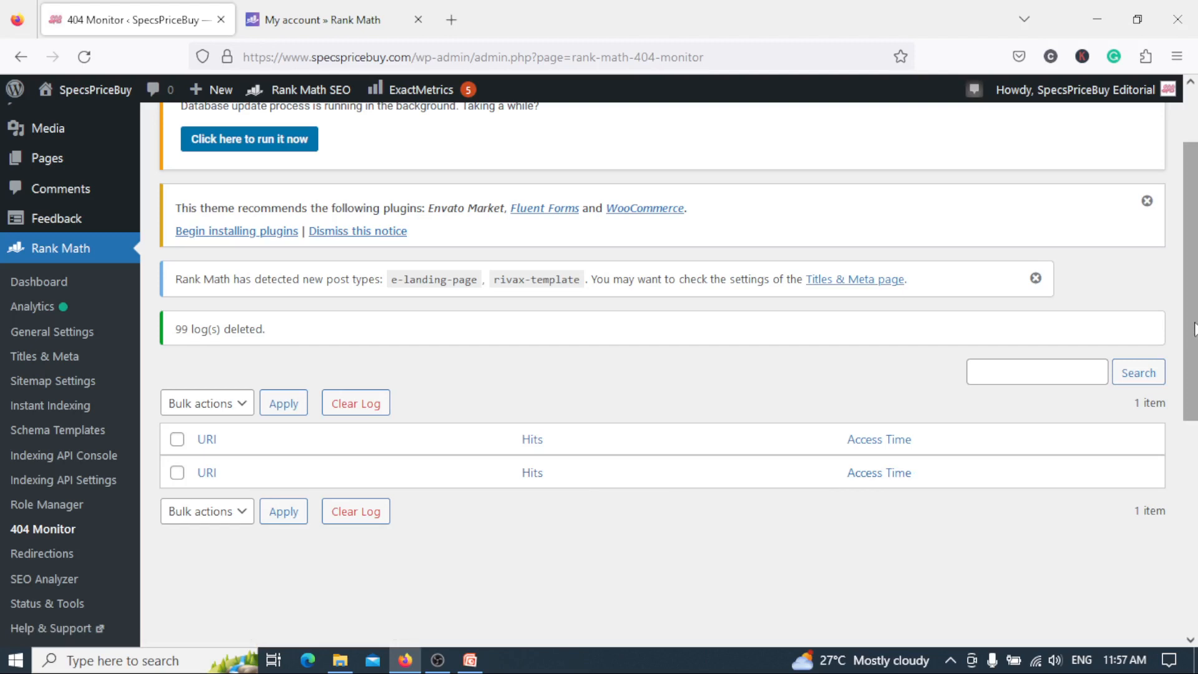
{"action": "left_click_drag", "start_coordinate": [1194, 329], "coordinate": [1196, 361]}
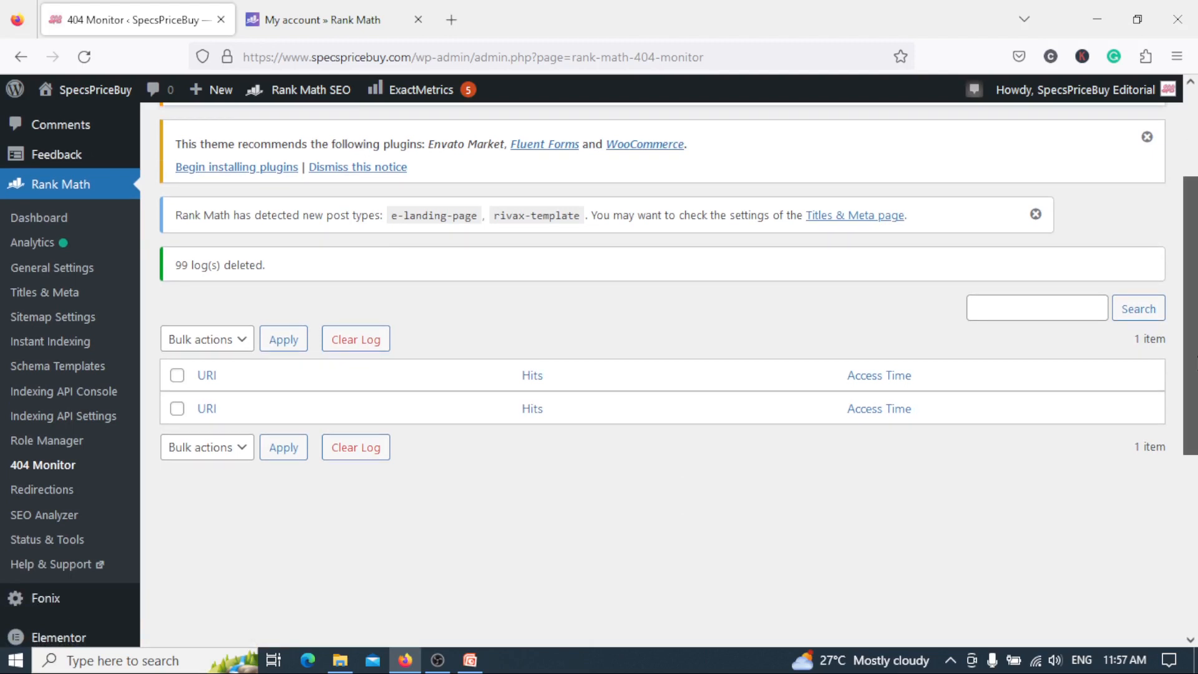
Open Redirections, start adding a new redirection and look at the Source URLs and Destination URL fields, leaving both blank.
{"action": "left_click_drag", "start_coordinate": [1196, 363], "coordinate": [1196, 376]}
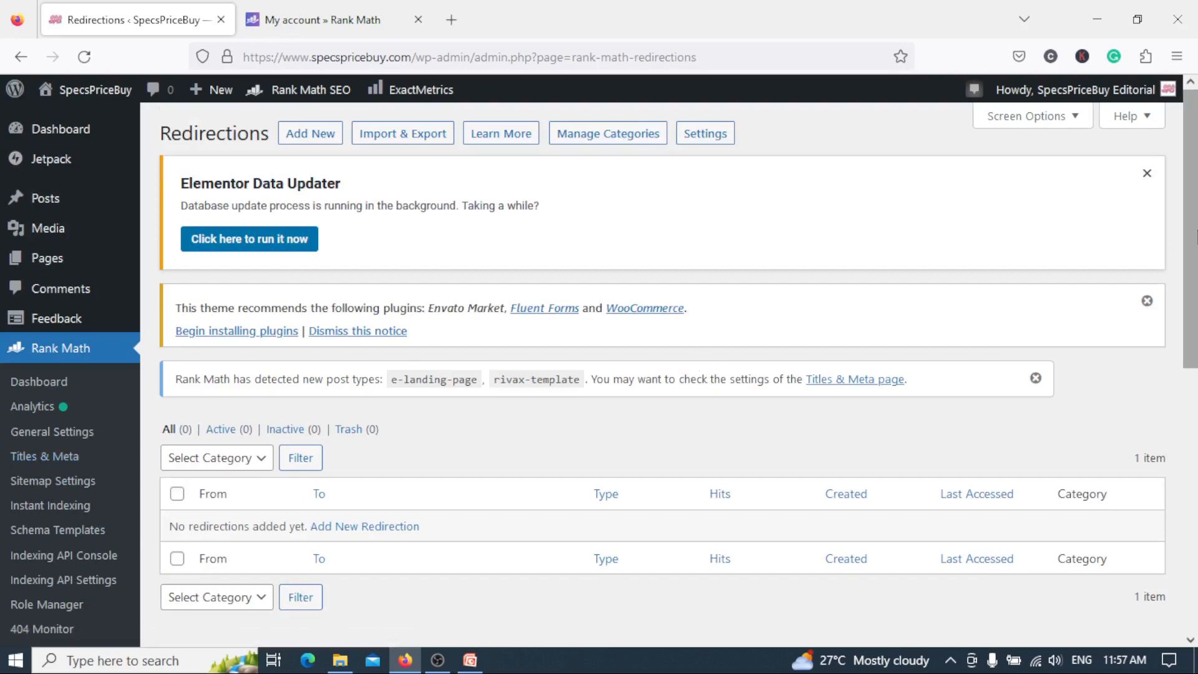
{"action": "mouse_move", "coordinate": [1195, 233]}
{"action": "left_mouse_down"}
{"action": "mouse_move", "coordinate": [1195, 300]}
{"action": "mouse_move", "coordinate": [1189, 200]}
{"action": "mouse_move", "coordinate": [1197, 257]}
{"action": "left_mouse_up"}
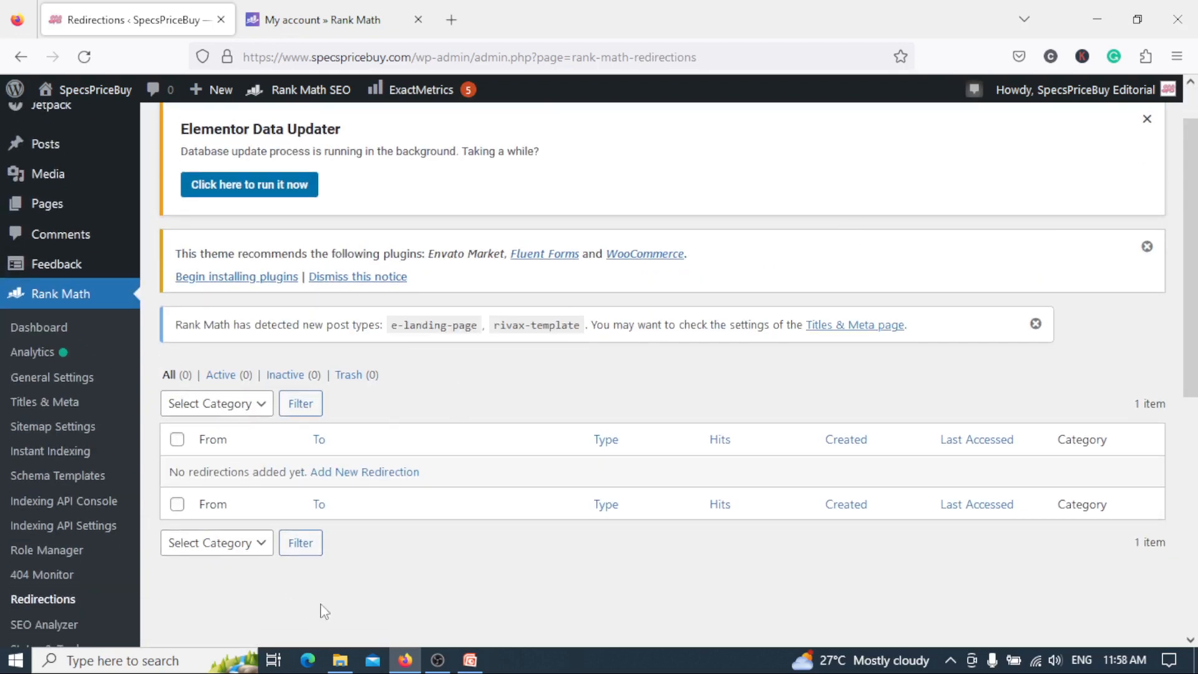
{"action": "left_click", "coordinate": [388, 472]}
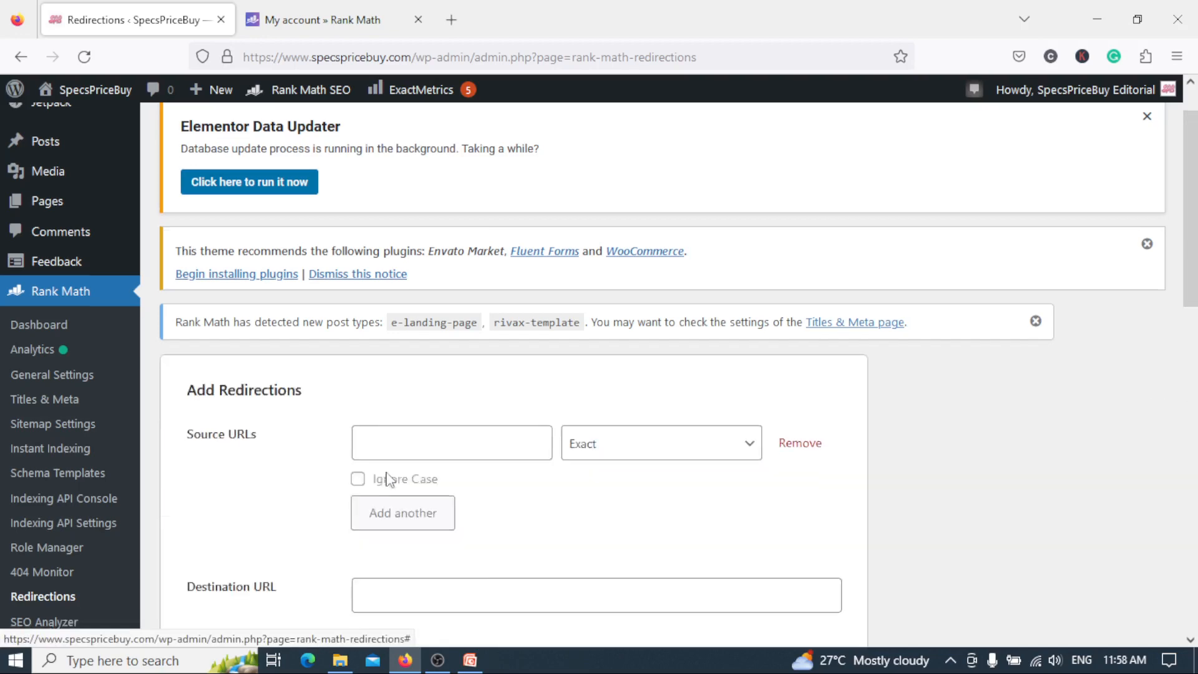
{"action": "left_click_drag", "start_coordinate": [1197, 363], "coordinate": [1196, 327]}
{"action": "left_click", "coordinate": [526, 312]}
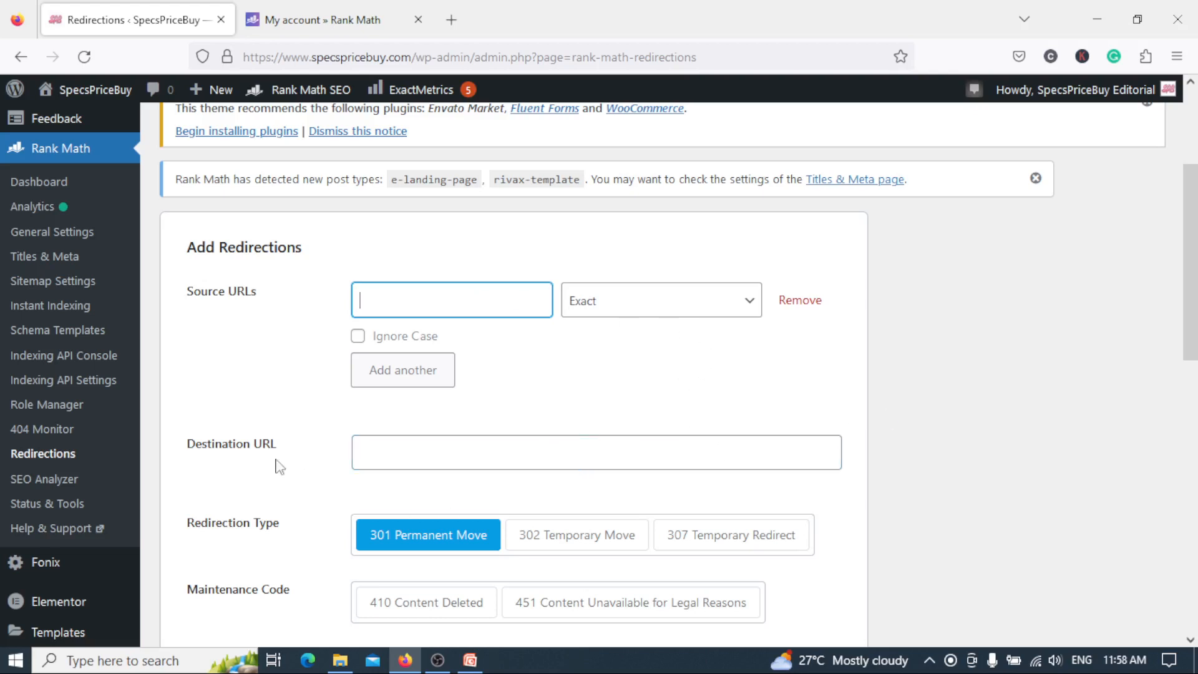
{"action": "left_click", "coordinate": [400, 452]}
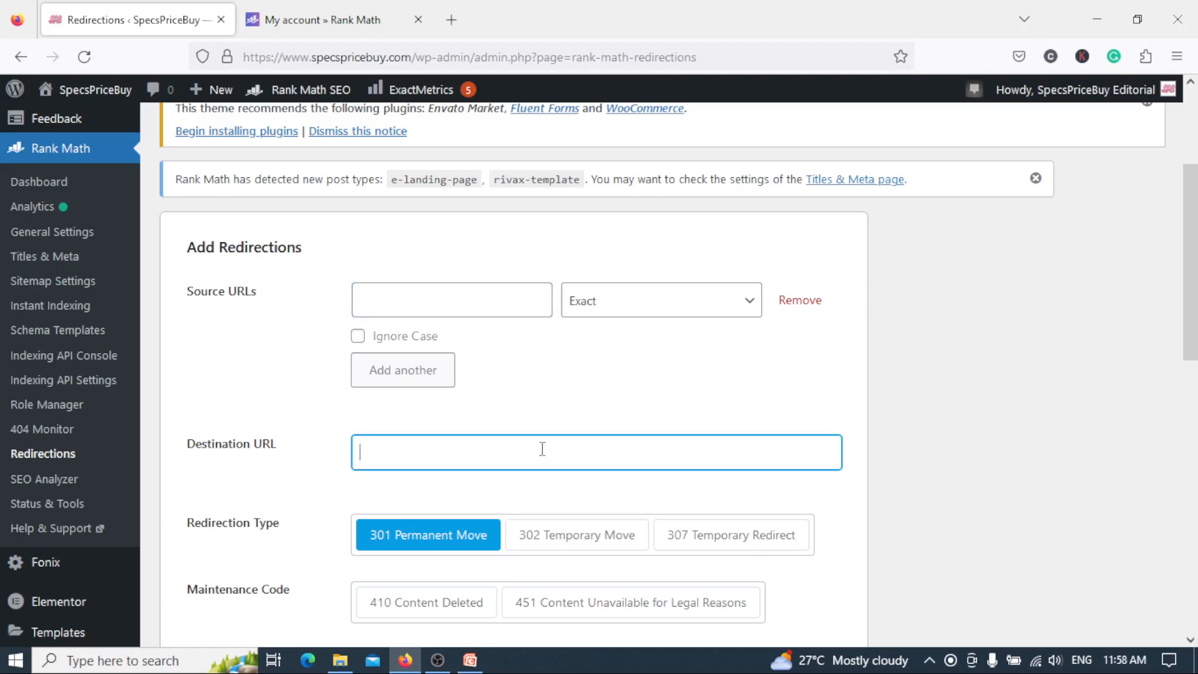
Review the remaining redirection options, including redirection type, maintenance code, category, status and scheduled activation and deactivation, without adding the redirection.
{"action": "left_click_drag", "start_coordinate": [1196, 344], "coordinate": [1196, 481]}
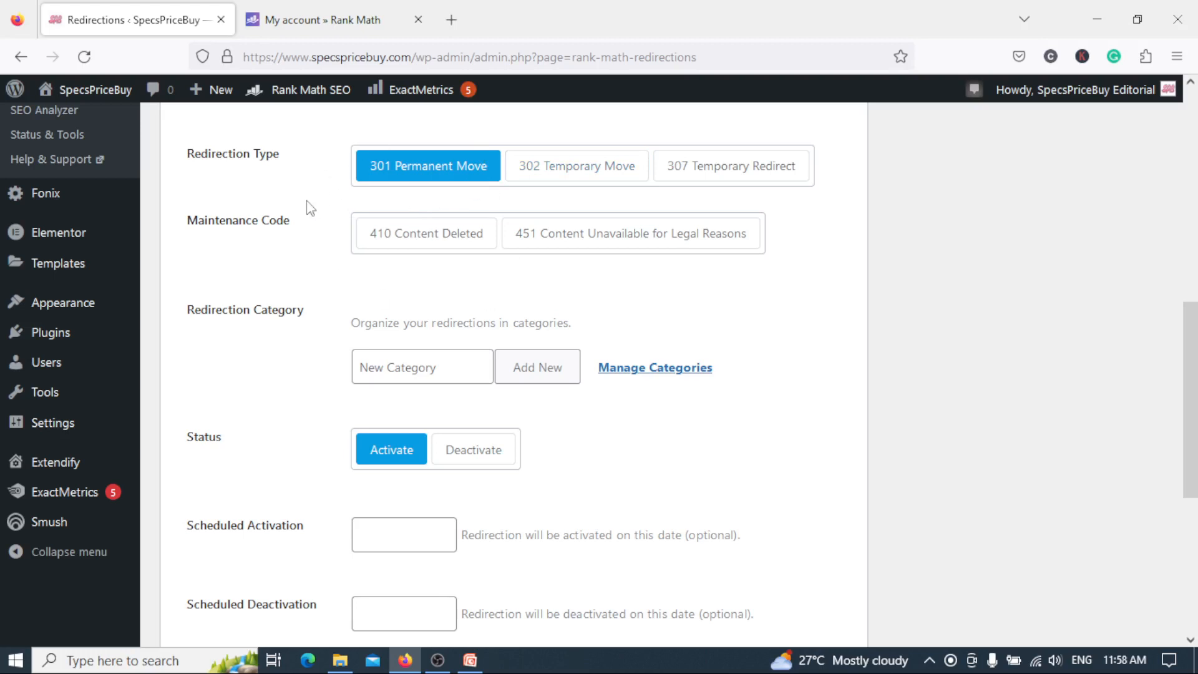
{"action": "left_click_drag", "start_coordinate": [1196, 388], "coordinate": [1196, 500]}
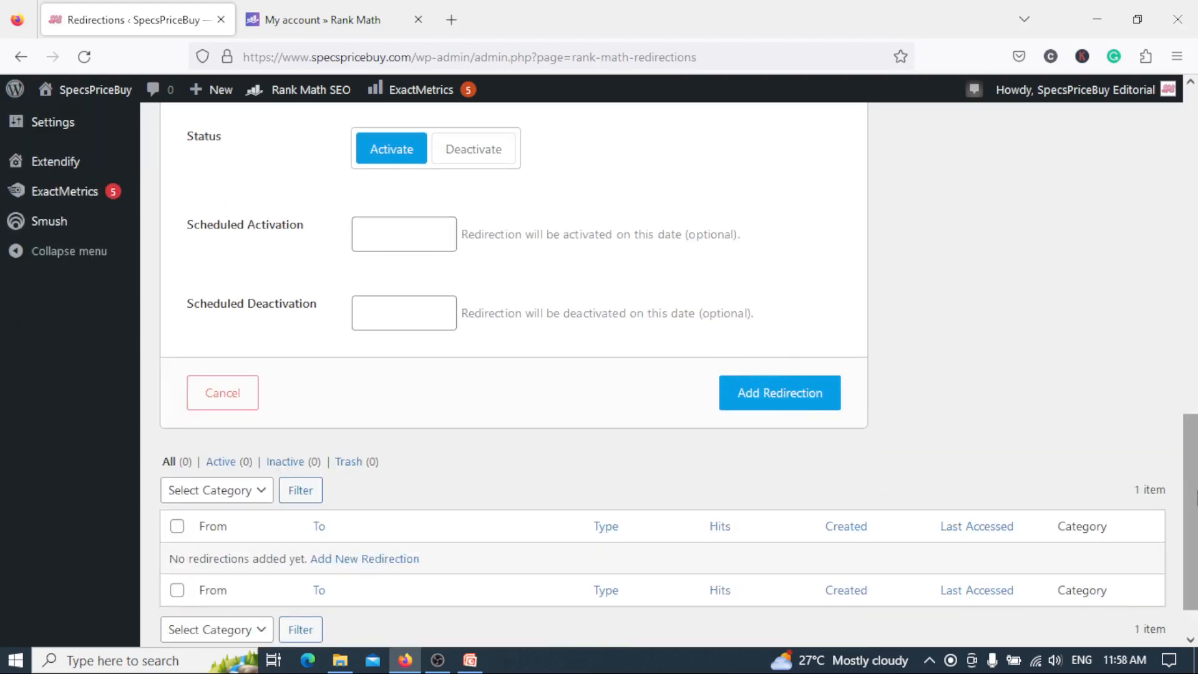
{"action": "left_click_drag", "start_coordinate": [1196, 497], "coordinate": [1196, 261]}
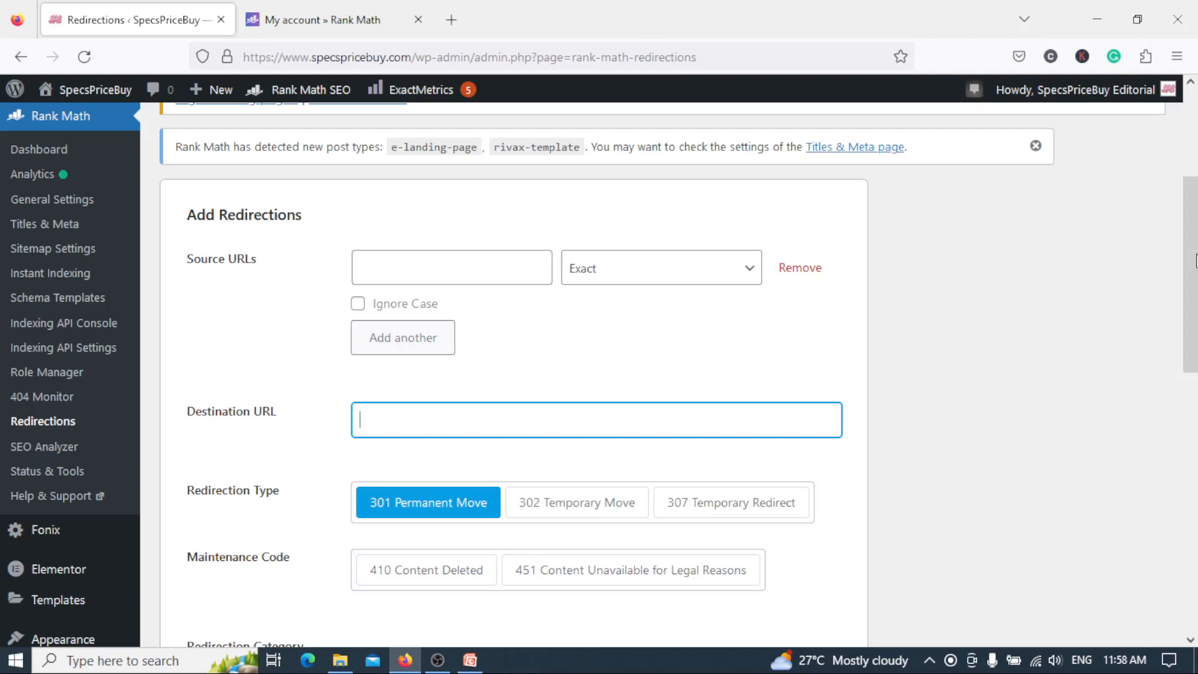
{"action": "left_click_drag", "start_coordinate": [1196, 260], "coordinate": [1196, 306]}
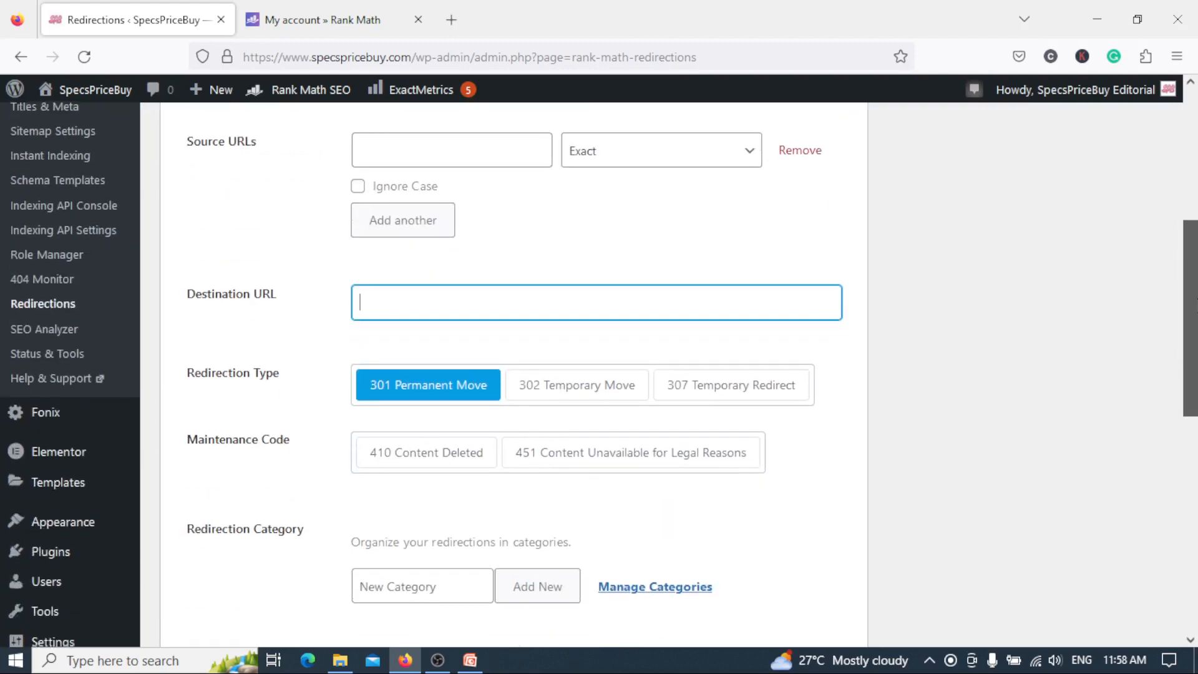
Open the SEO Analyzer and review the site's score, Basic SEO, Advanced SEO and Performance test results.
{"action": "left_click", "coordinate": [60, 328]}
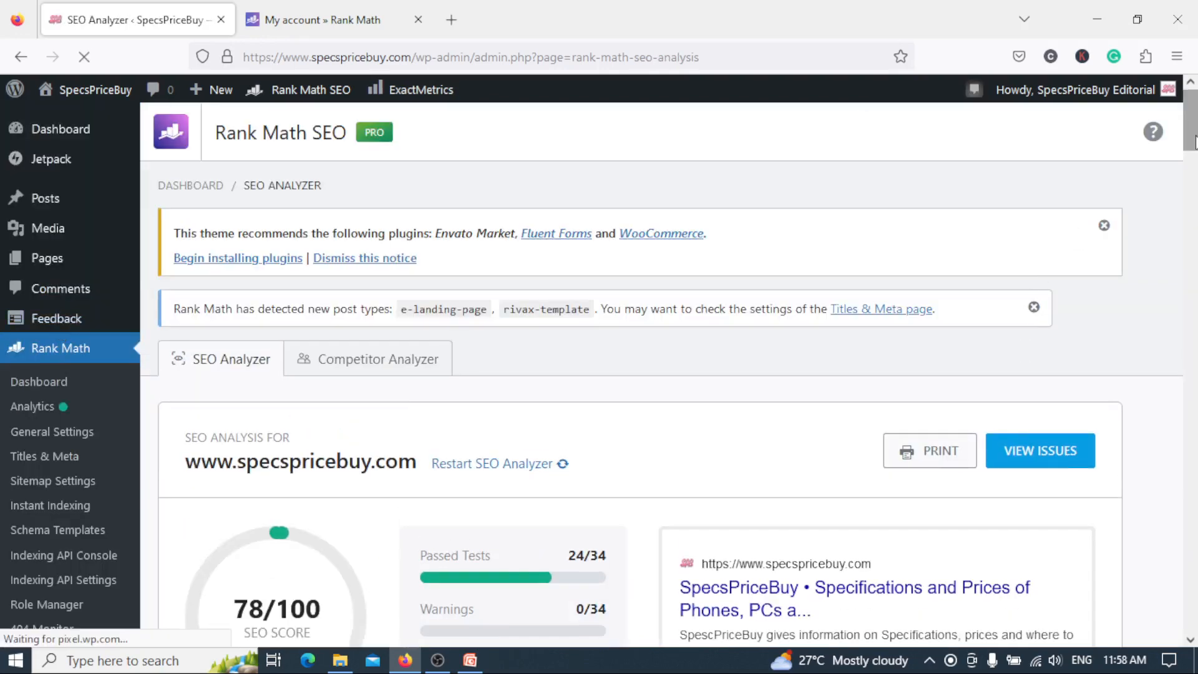
{"action": "scroll", "coordinate": [1008, 334], "scroll_direction": "down", "scroll_amount": 10}
{"action": "scroll", "coordinate": [1194, 165], "scroll_direction": "up", "scroll_amount": 6}
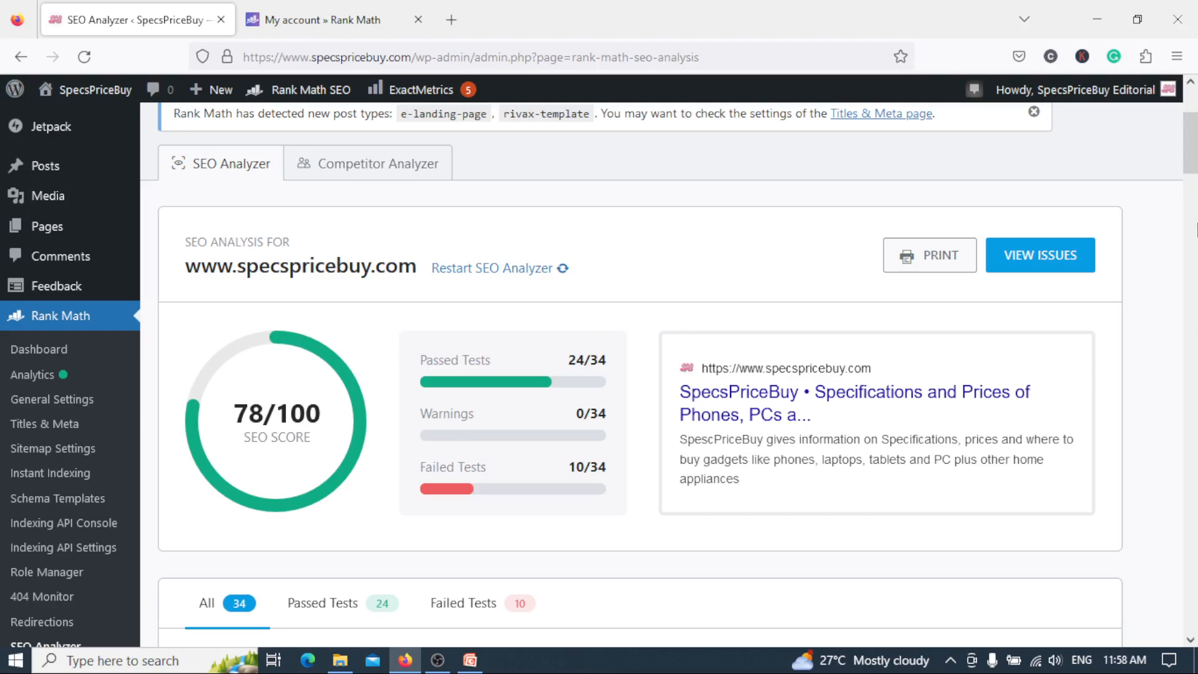
{"action": "left_click_drag", "start_coordinate": [1196, 184], "coordinate": [1195, 354]}
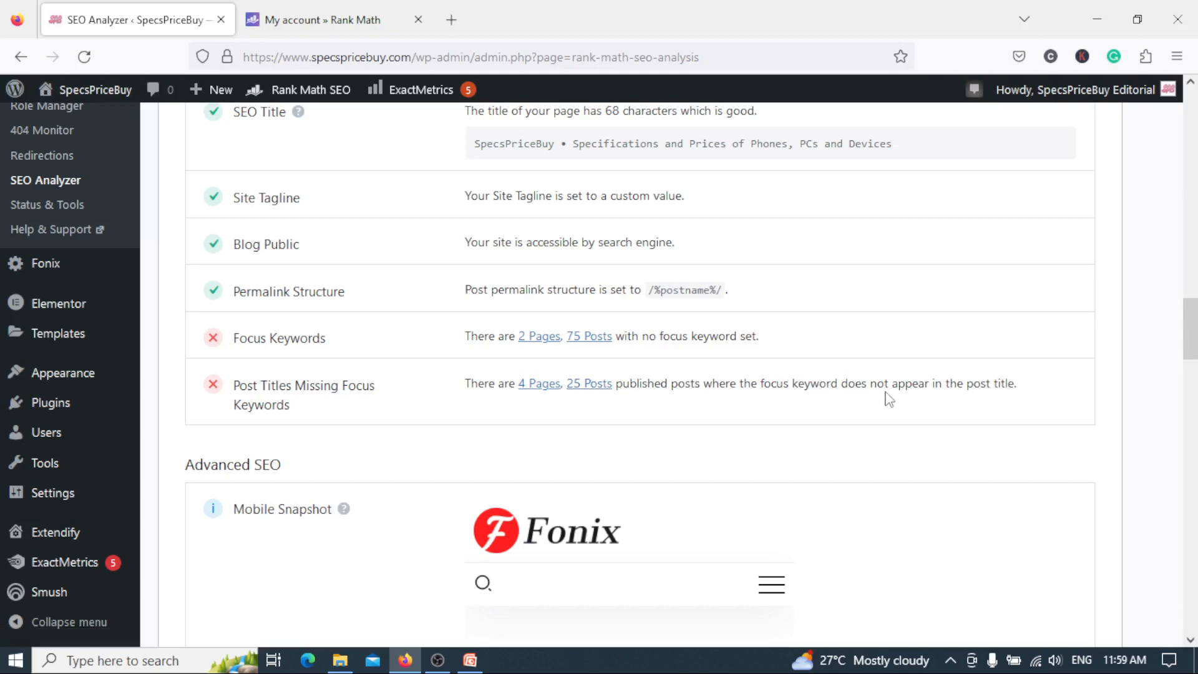
{"action": "left_click_drag", "start_coordinate": [1189, 329], "coordinate": [1190, 475]}
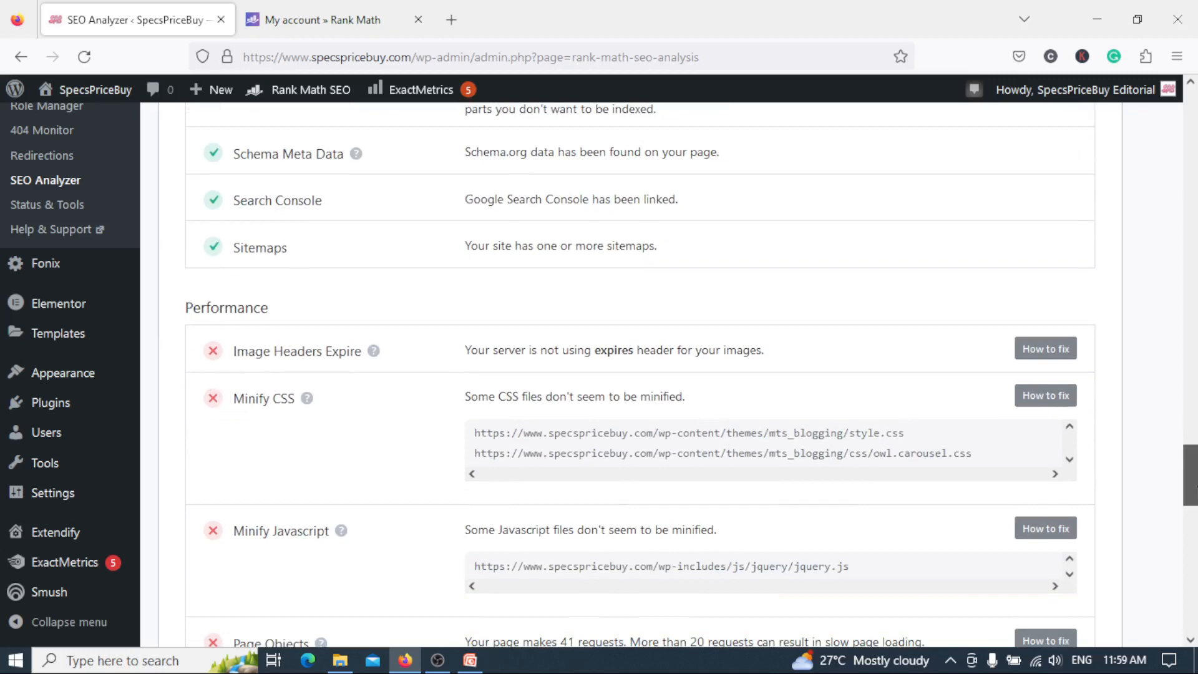
{"action": "left_click_drag", "start_coordinate": [1193, 474], "coordinate": [1195, 158]}
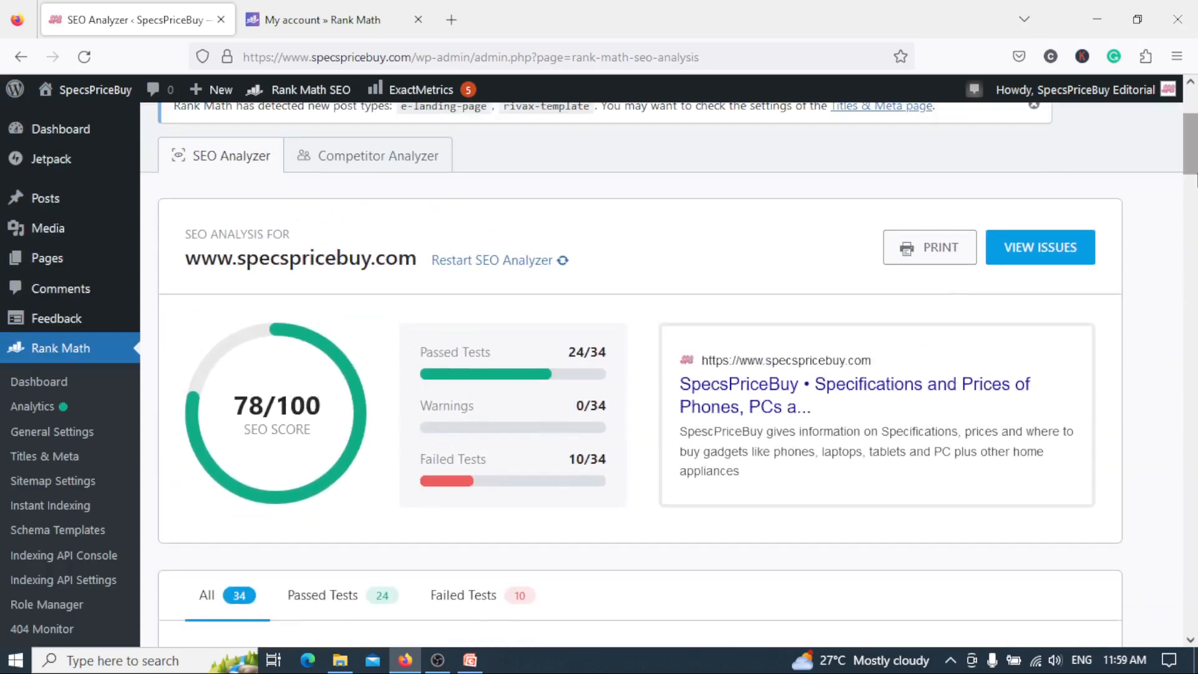
{"action": "left_click_drag", "start_coordinate": [1194, 166], "coordinate": [1194, 194]}
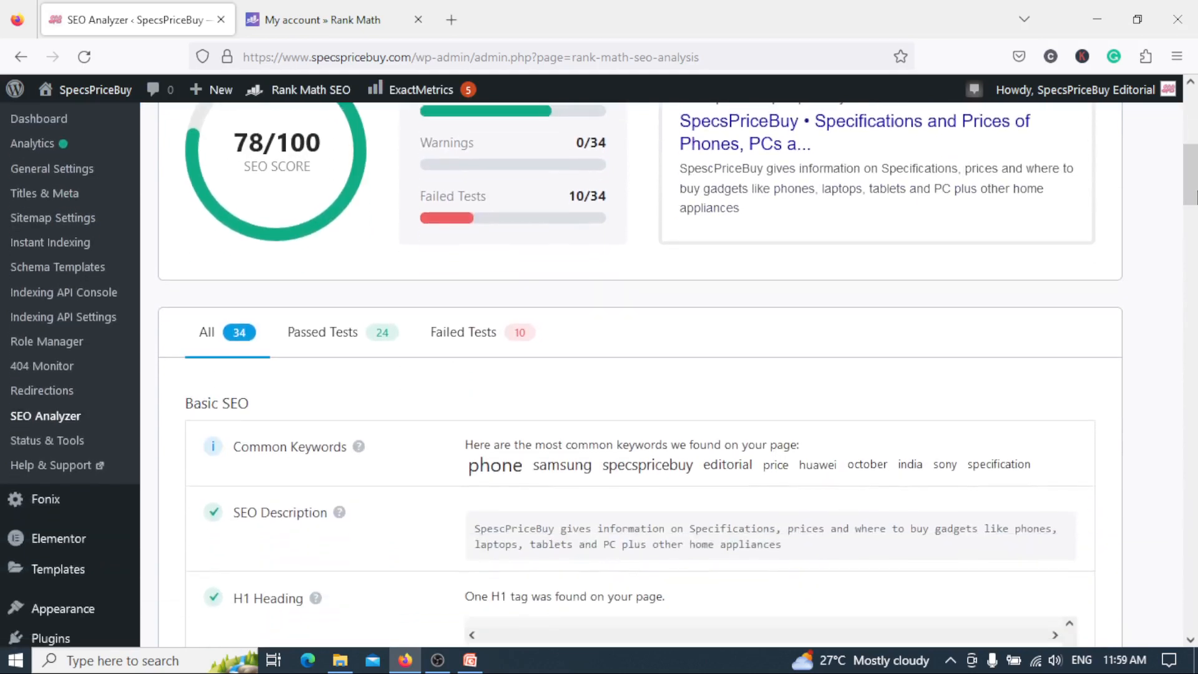
Open Status & Tools and look through the Version Control rollback options and the Database Tools.
{"action": "left_click", "coordinate": [62, 443]}
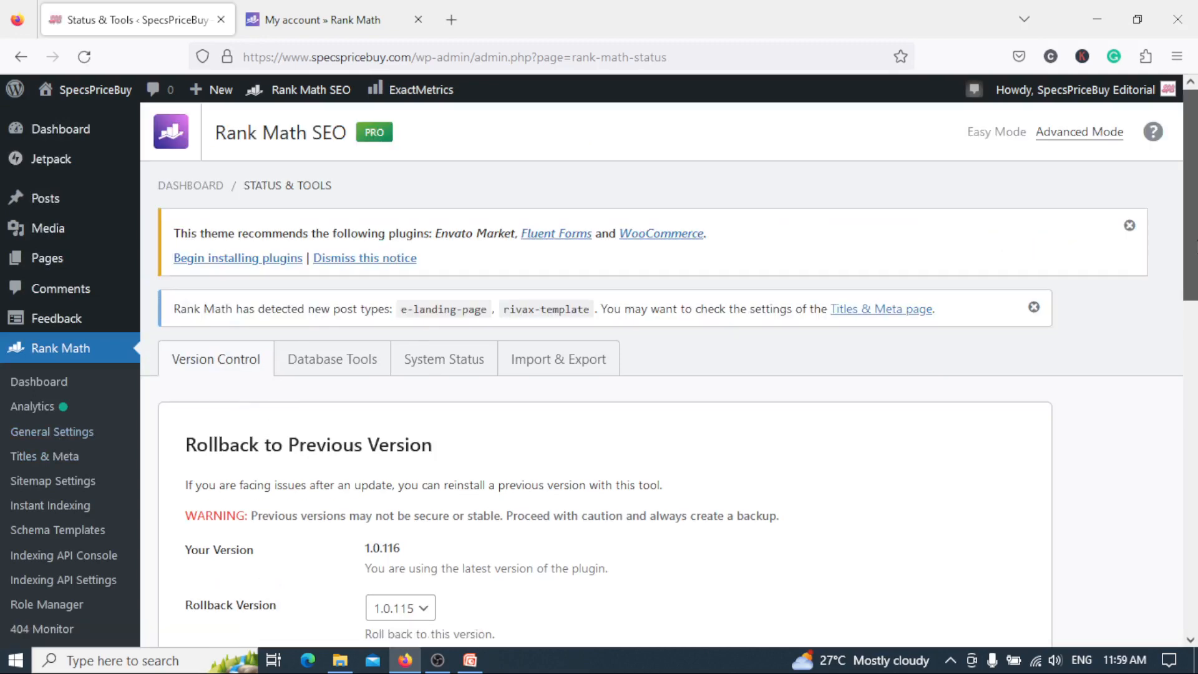
{"action": "left_click_drag", "start_coordinate": [1191, 236], "coordinate": [1185, 317]}
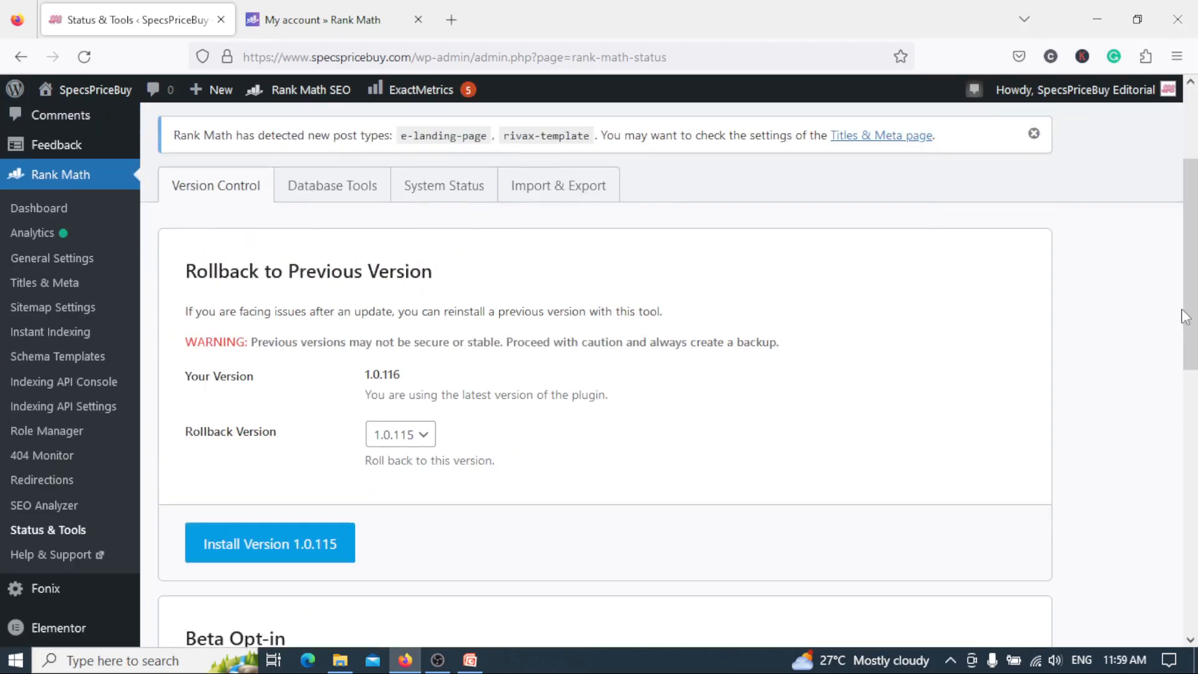
{"action": "left_click", "coordinate": [322, 189]}
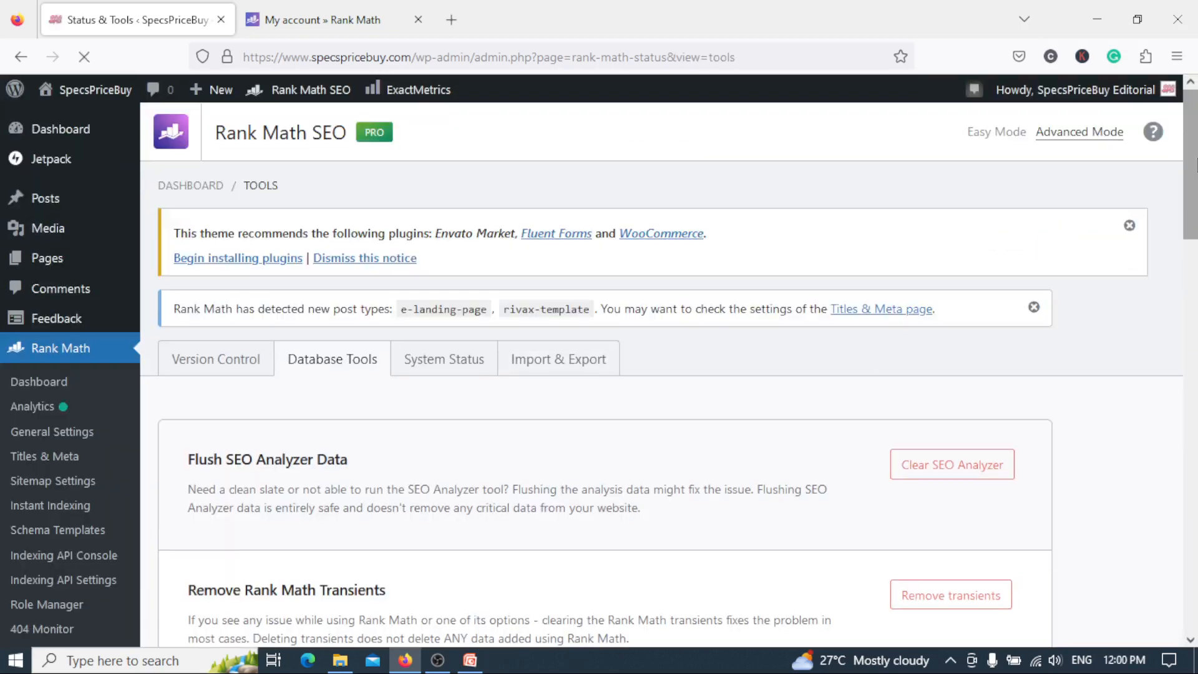
{"action": "left_click_drag", "start_coordinate": [1195, 164], "coordinate": [1194, 199]}
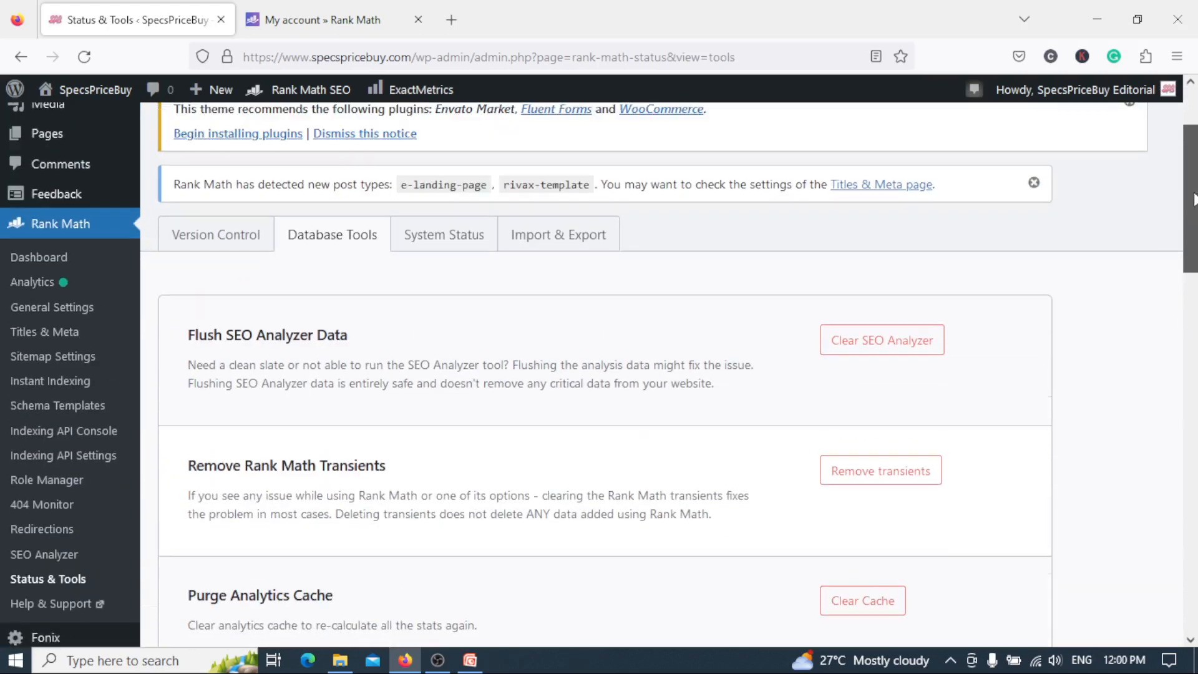
Review the System Status info sections, expanding the Drop-ins section and collapsing it again.
{"action": "left_click", "coordinate": [439, 244]}
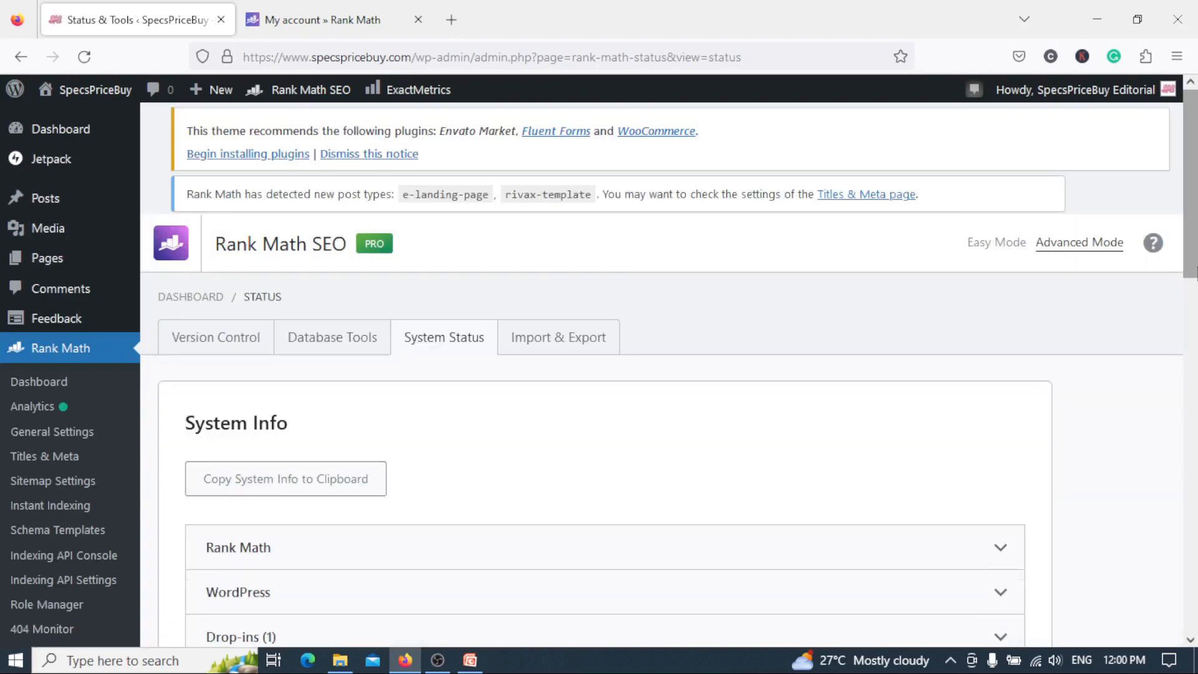
{"action": "left_click_drag", "start_coordinate": [1196, 268], "coordinate": [1194, 409]}
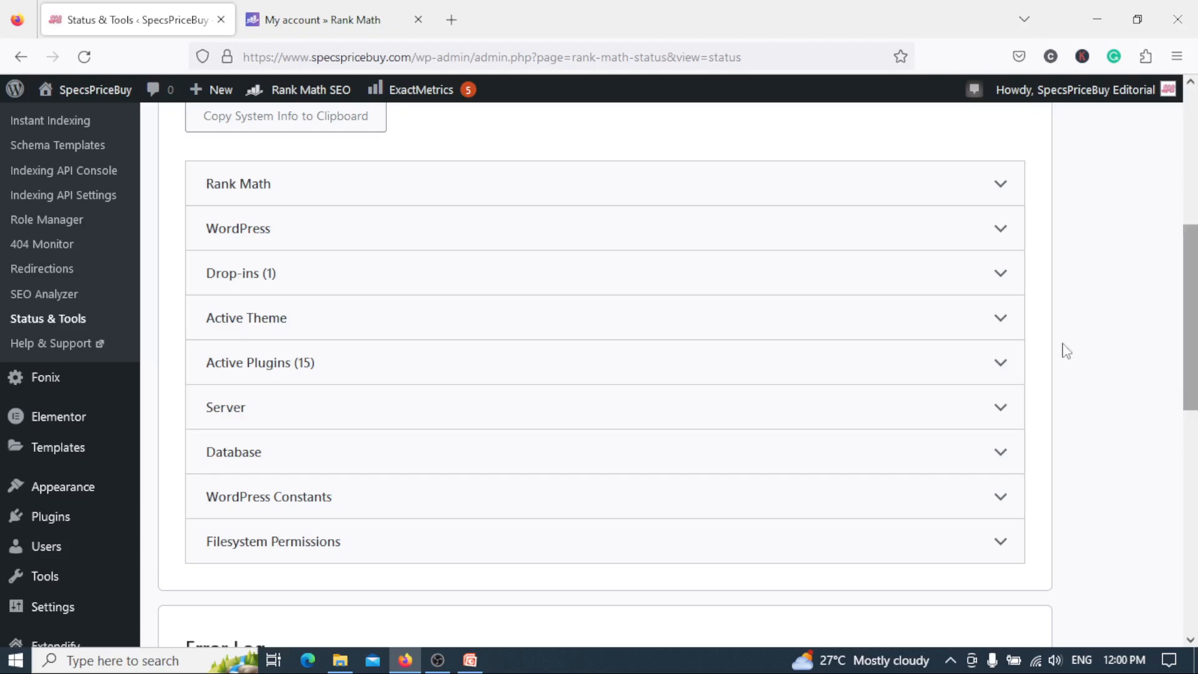
{"action": "left_click", "coordinate": [1003, 275]}
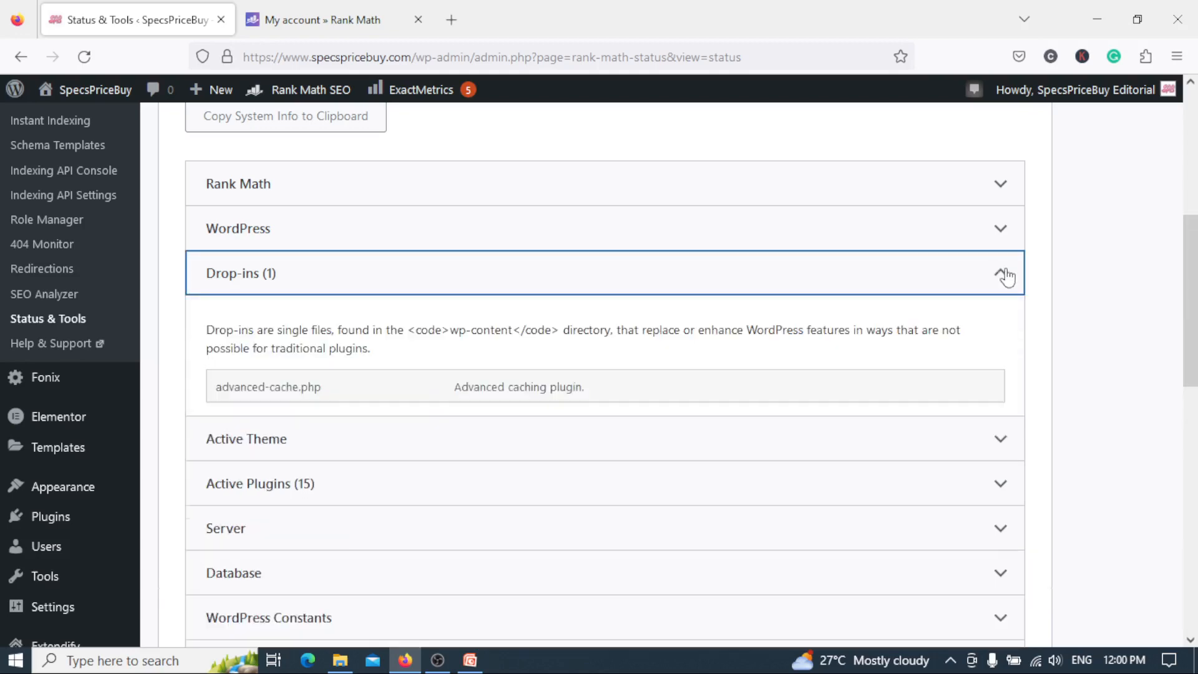
{"action": "left_click", "coordinate": [1005, 273]}
{"action": "left_click_drag", "start_coordinate": [1190, 321], "coordinate": [1185, 228]}
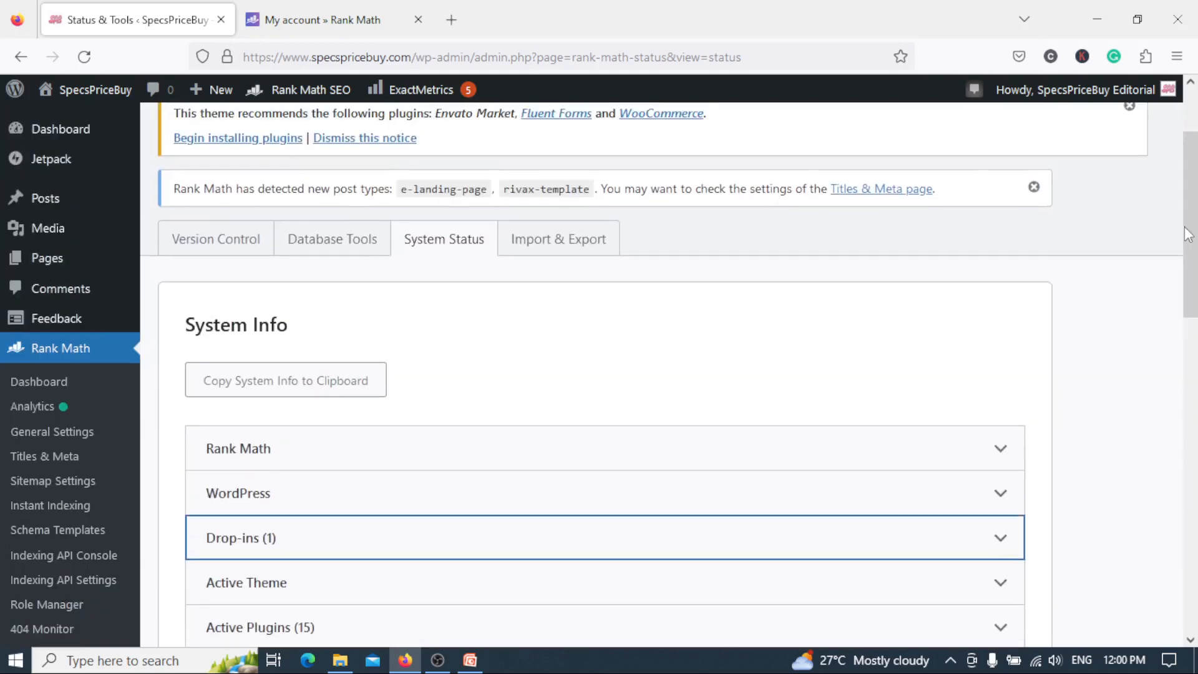
Review the Import & Export options for plugin settings, CSV files, Yoast SEO data and settings backup.
{"action": "left_click", "coordinate": [542, 249]}
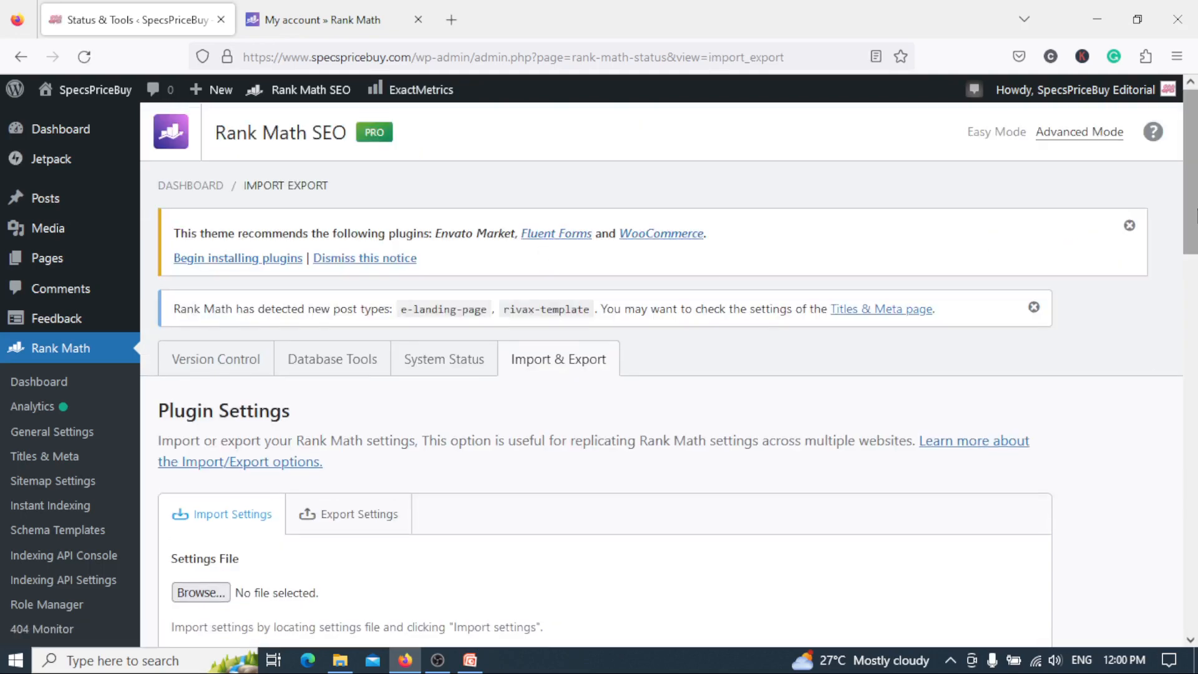
{"action": "scroll", "coordinate": [707, 264], "scroll_direction": "down", "scroll_amount": 10}
{"action": "scroll", "coordinate": [605, 364], "scroll_direction": "down", "scroll_amount": 6}
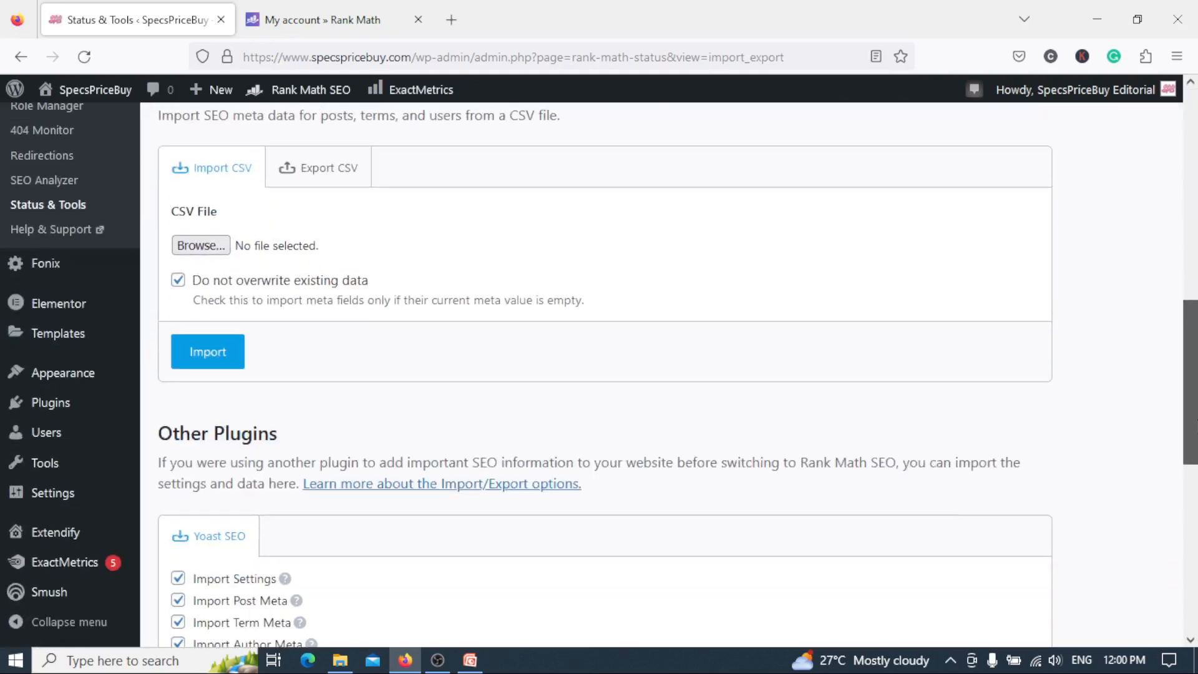
{"action": "scroll", "coordinate": [605, 364], "scroll_direction": "down", "scroll_amount": 3}
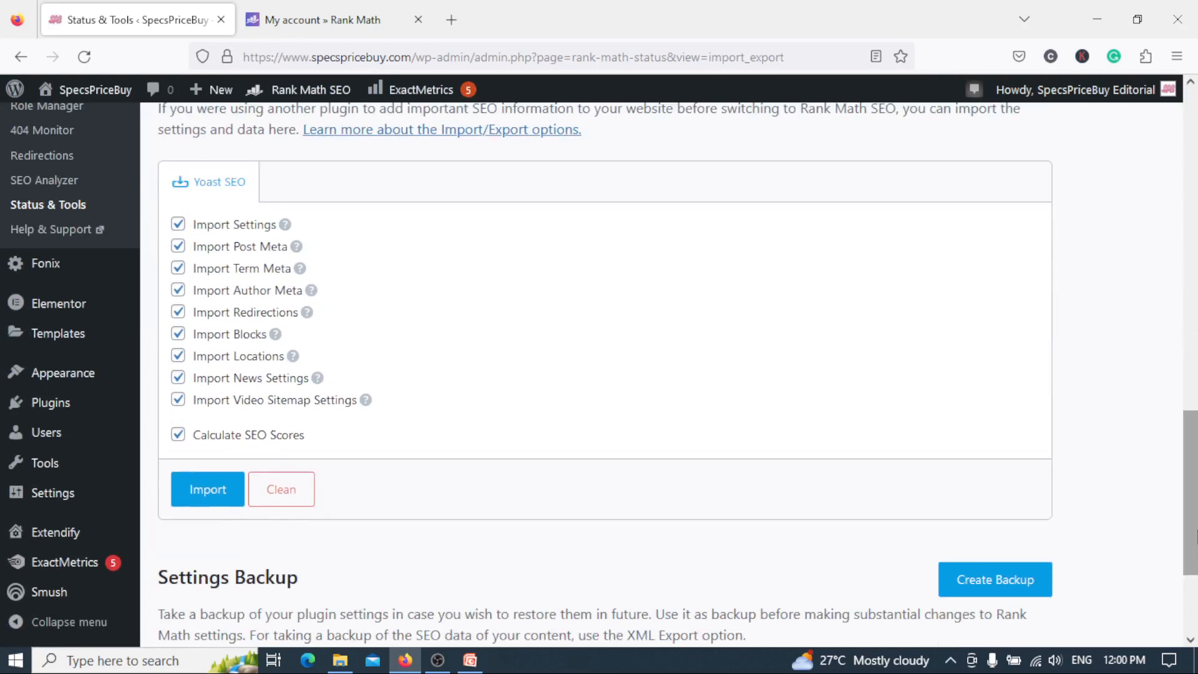
{"action": "scroll", "coordinate": [711, 234], "scroll_direction": "down", "scroll_amount": 1}
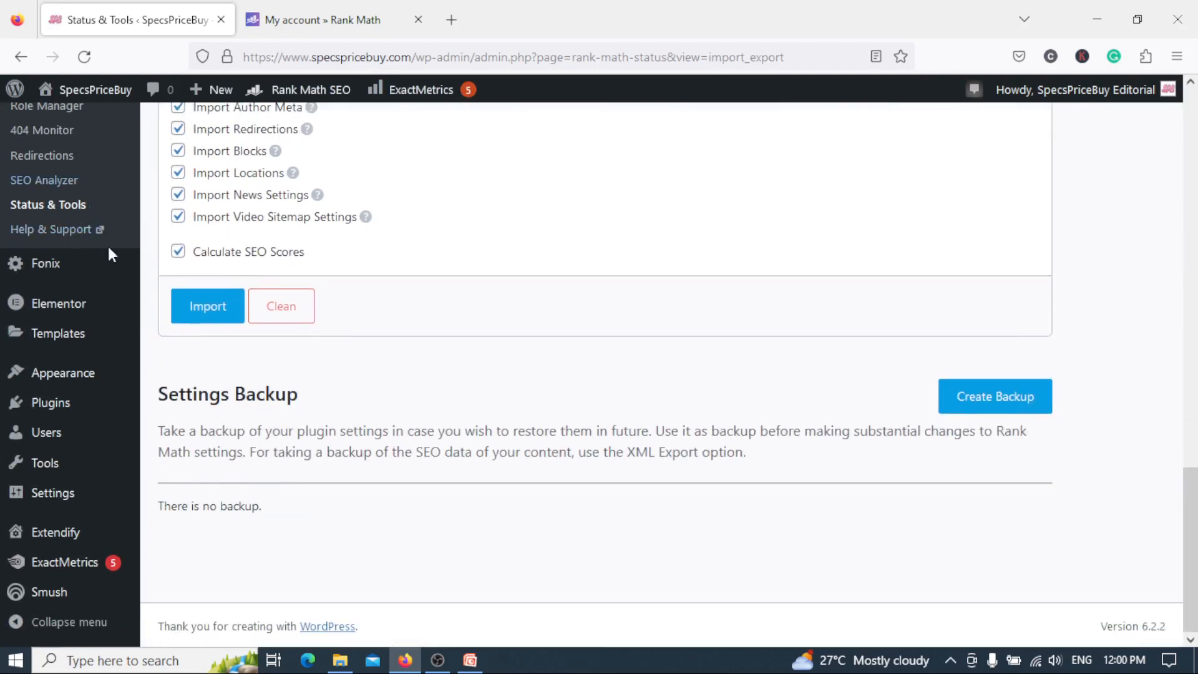
Open Rank Math's Help & Support and browse the Knowledge Base article categories.
{"action": "left_click_drag", "start_coordinate": [1190, 491], "coordinate": [1189, 423]}
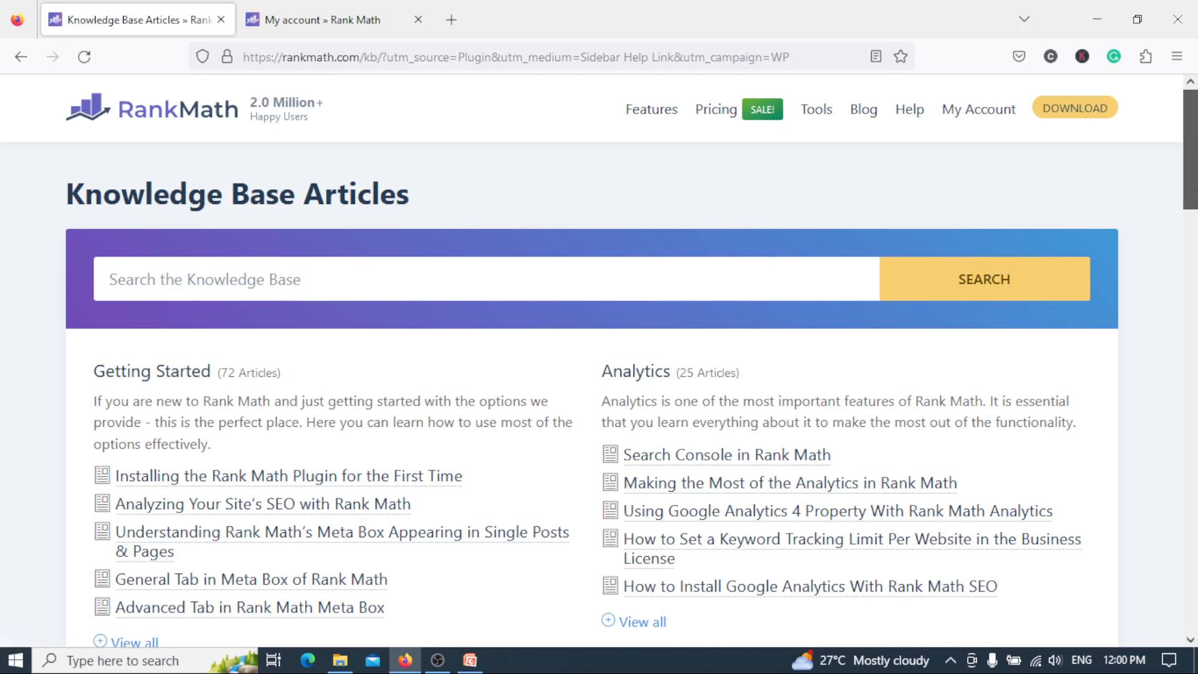
{"action": "scroll", "coordinate": [914, 164], "scroll_direction": "down", "scroll_amount": 3}
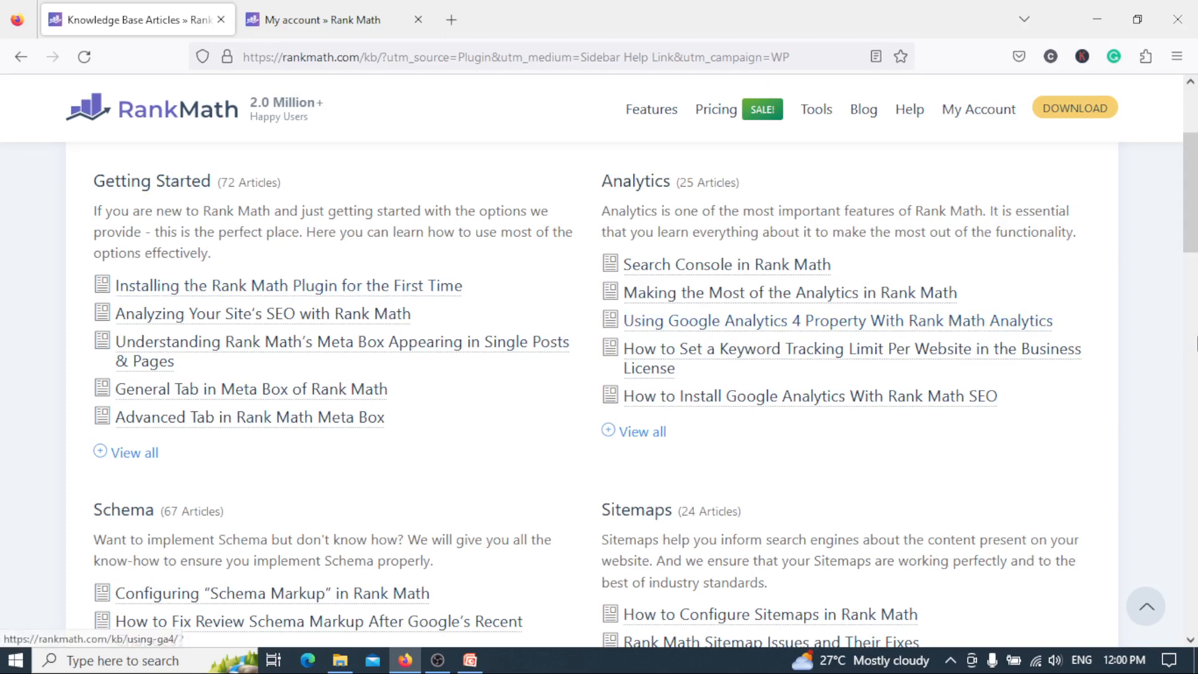
{"action": "left_click_drag", "start_coordinate": [1196, 241], "coordinate": [1196, 328]}
{"action": "left_click_drag", "start_coordinate": [1195, 275], "coordinate": [393, 29]}
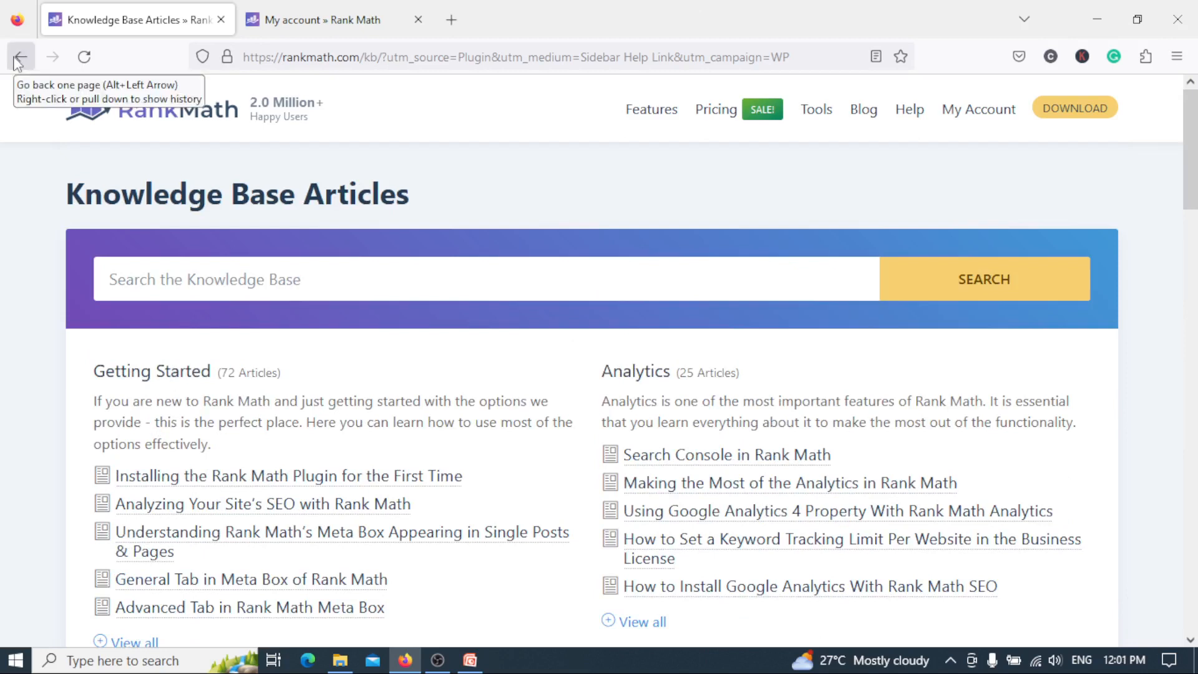
Switch to PowerPoint to view the presentation's title slide, and return to the Knowledge Base page in Firefox.
{"action": "left_click", "coordinate": [471, 663]}
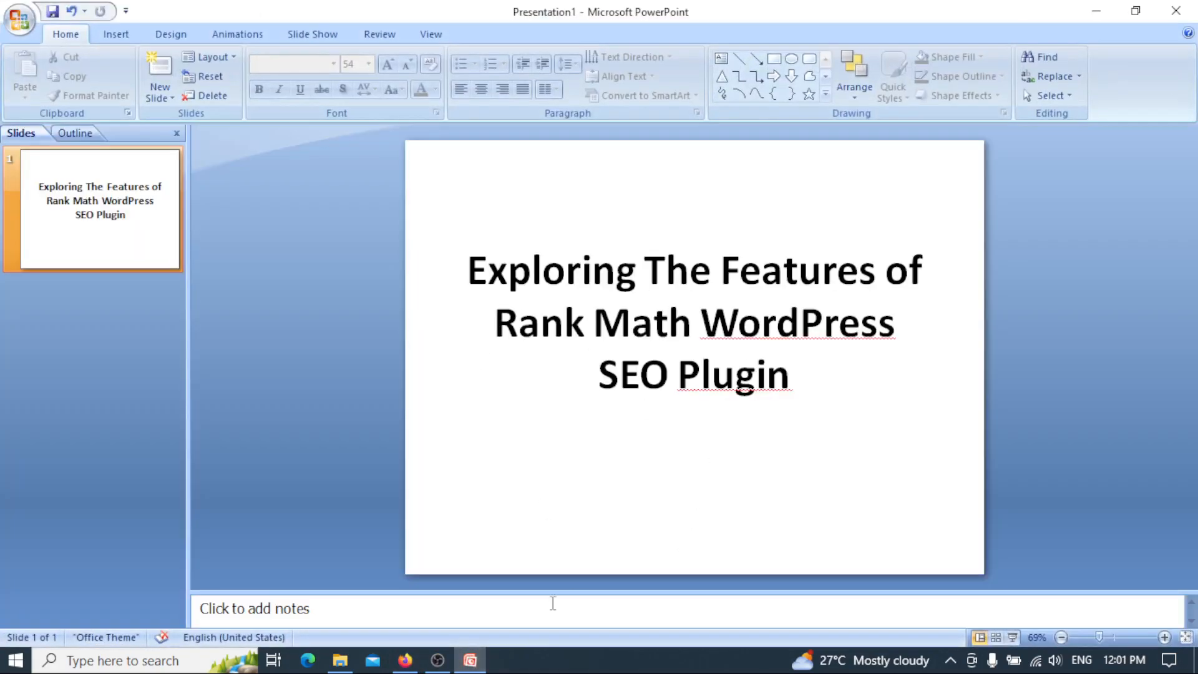
{"action": "left_click", "coordinate": [471, 661]}
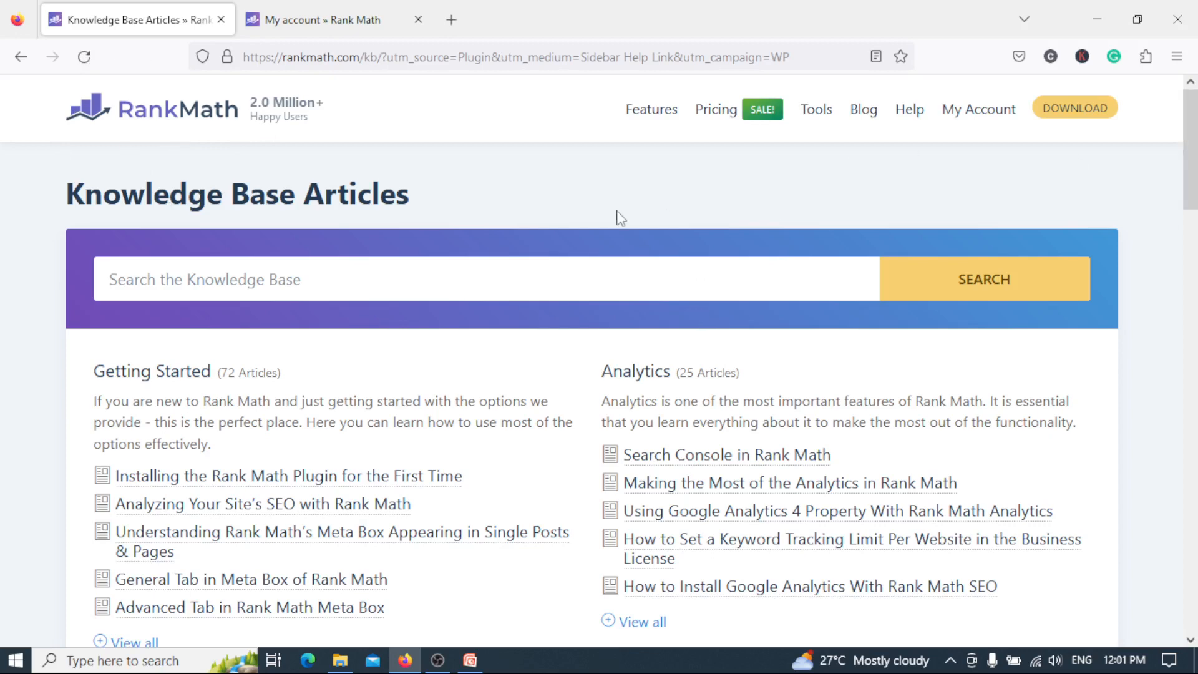
{"action": "mouse_move", "coordinate": [646, 139]}
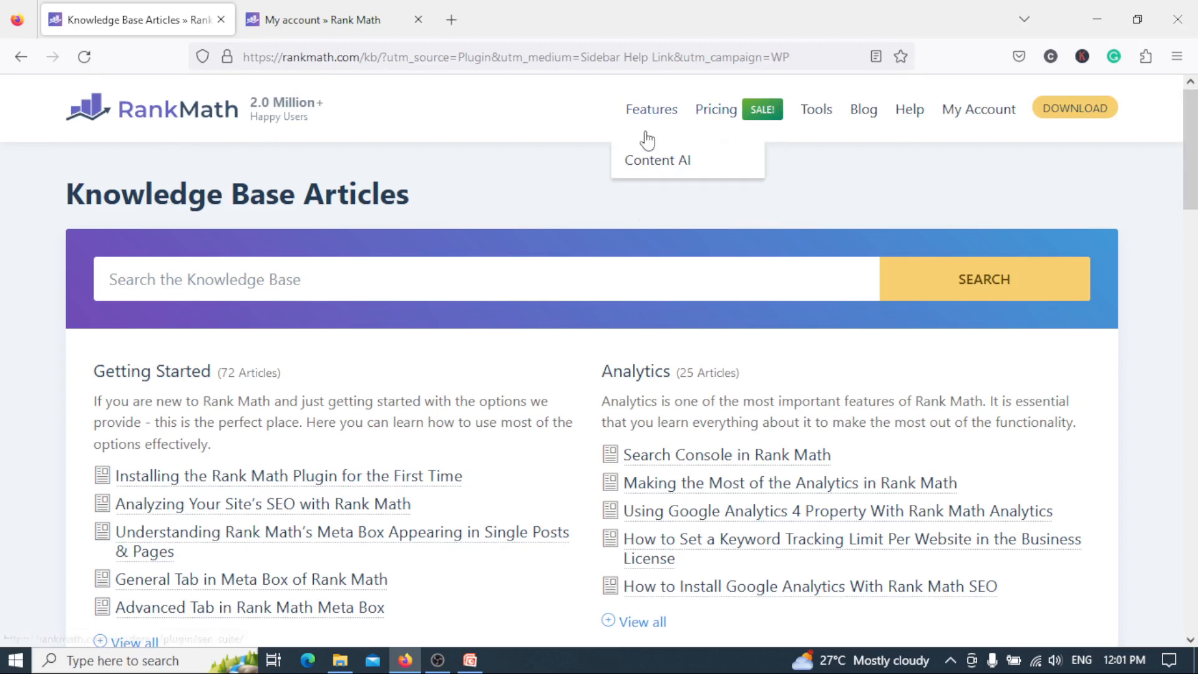